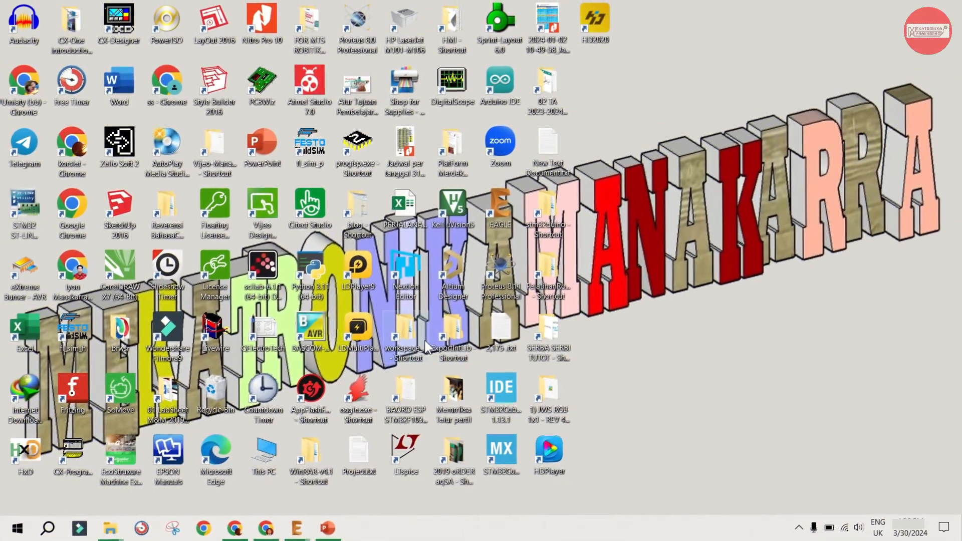
# - Bring the ESP32 trainer schematic window forward from EAGLE's taskbar previews
pyautogui.click(200, 486)
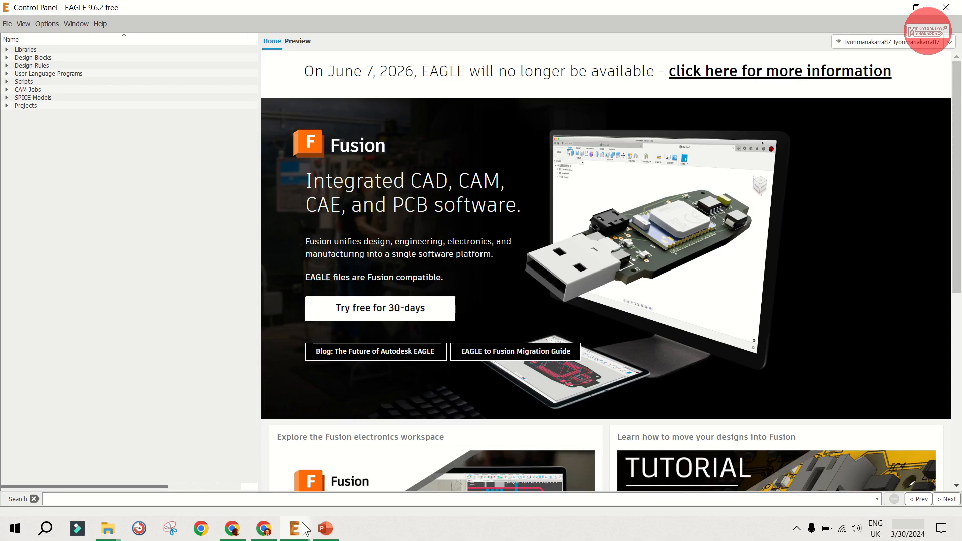
pyautogui.moveTo(297, 530)
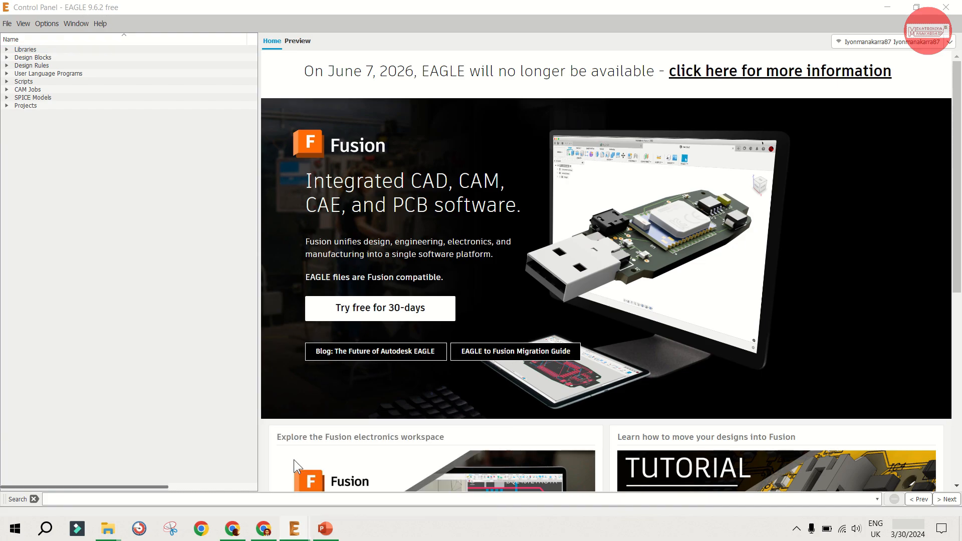
pyautogui.click(339, 432)
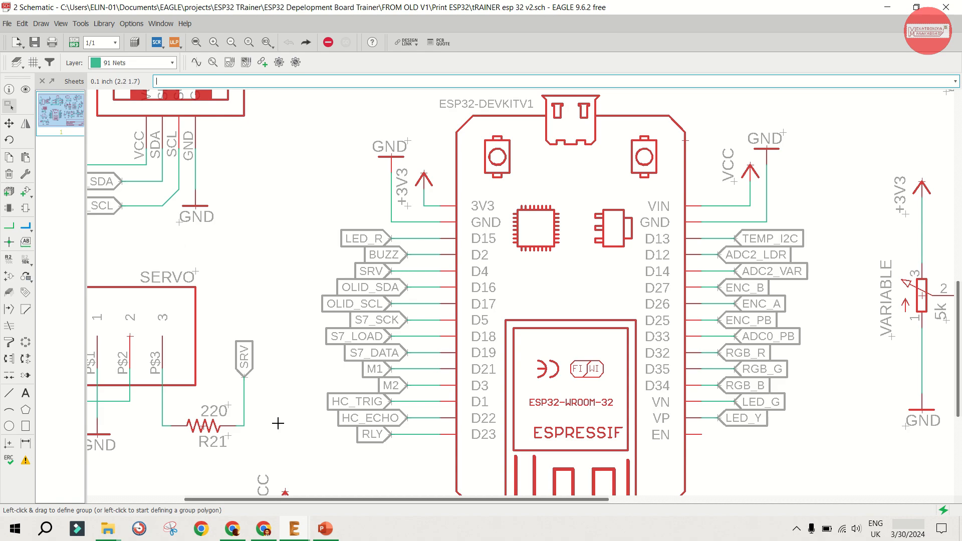
# - Switch from the schematic to the 'tRAINER esp 32 v2.brd' board layout
pyautogui.click(73, 42)
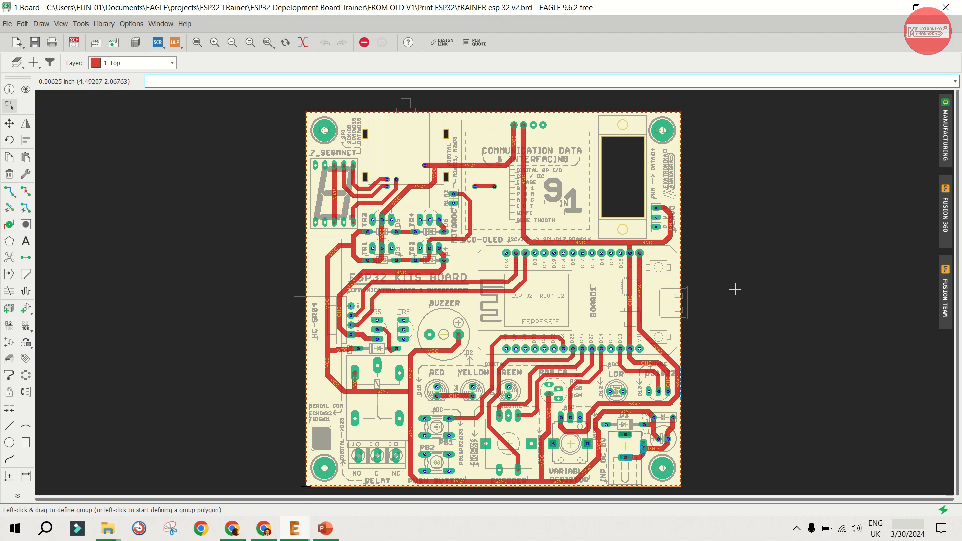
pyautogui.click(939, 145)
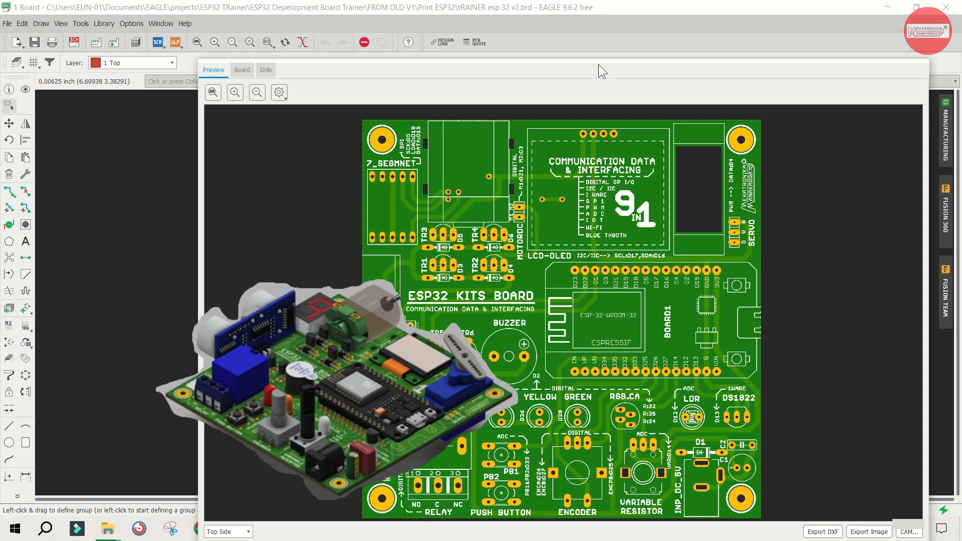
pyautogui.moveTo(598, 65); pyautogui.dragTo(597, 44)
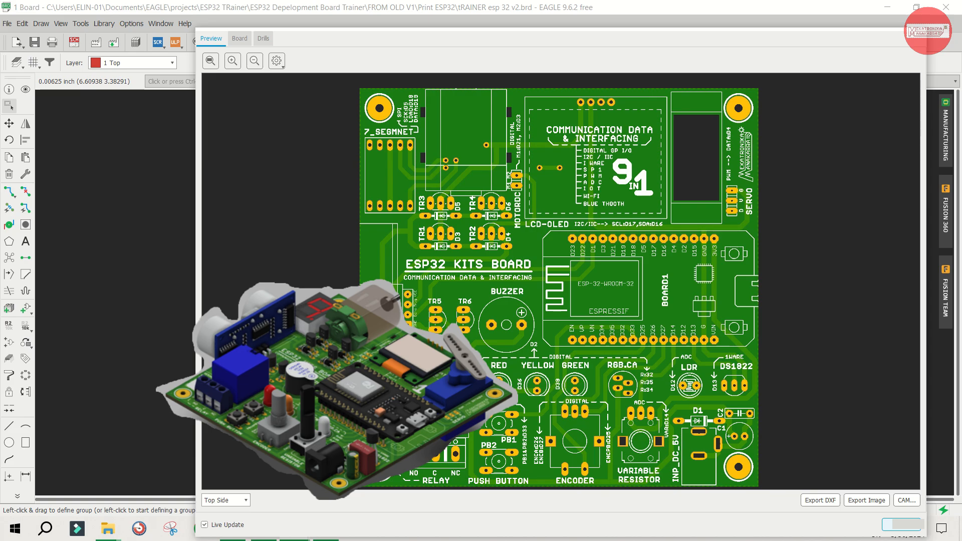
pyautogui.click(235, 503)
pyautogui.click(226, 516)
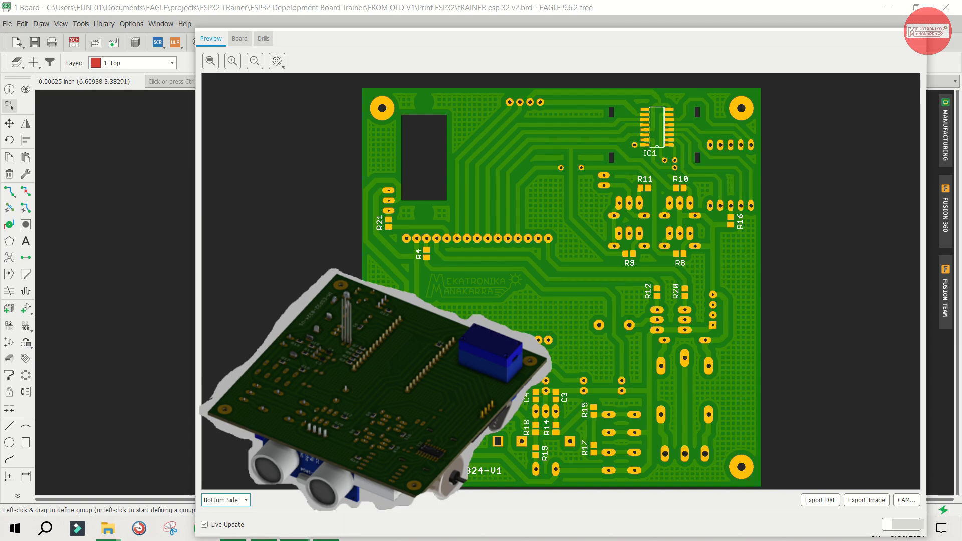
pyautogui.click(235, 502)
pyautogui.click(228, 510)
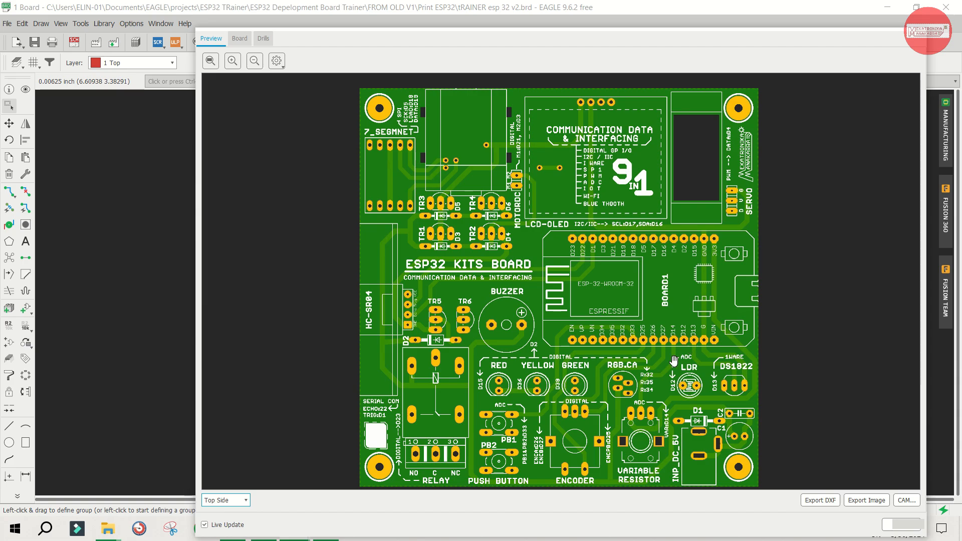
pyautogui.click(893, 527)
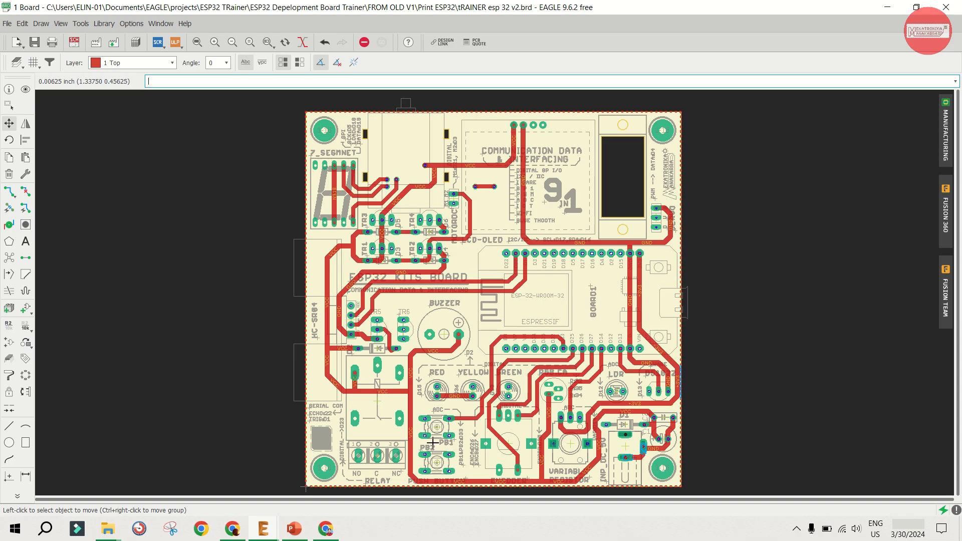
# - Zoom to the RED LED, start a custom 3D package for it, and dismiss the network flyout
pyautogui.scroll(5, 434, 437)
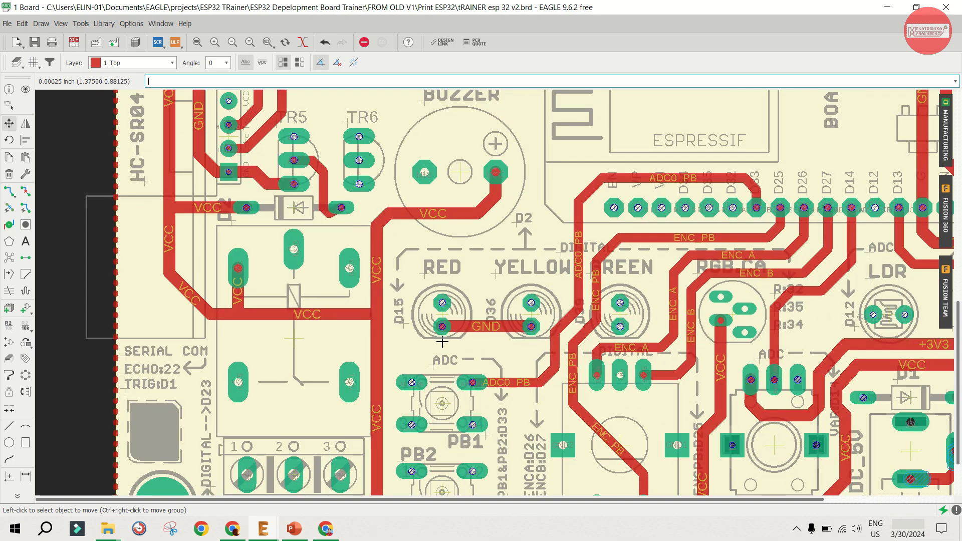
pyautogui.rightClick(441, 313)
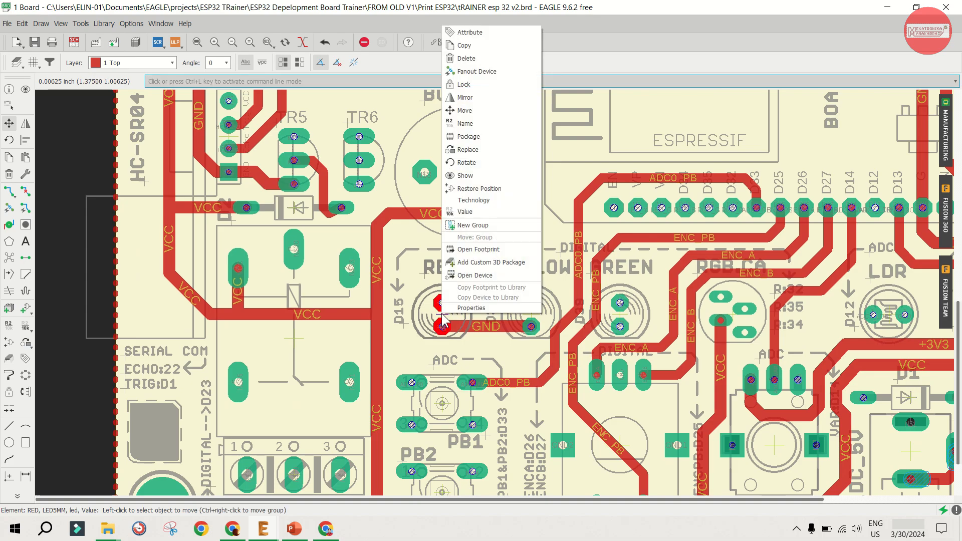
pyautogui.click(513, 262)
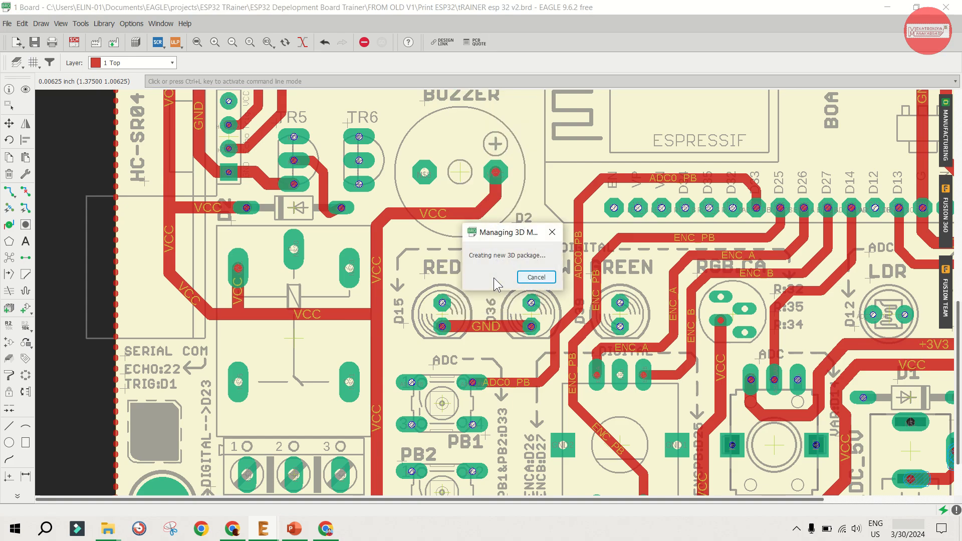
pyautogui.click(843, 529)
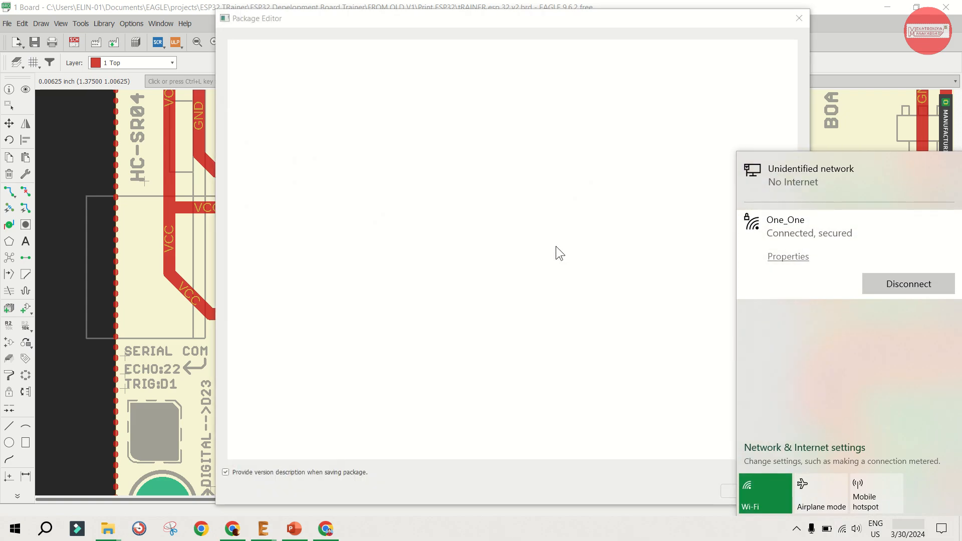
pyautogui.click(679, 47)
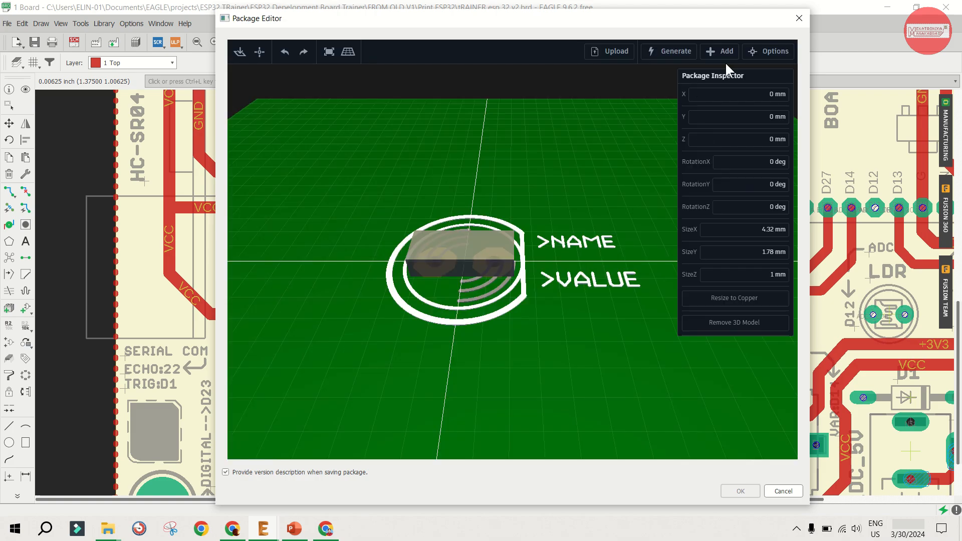
# - Browse the Public Models library and search it for 'led'
pyautogui.click(726, 52)
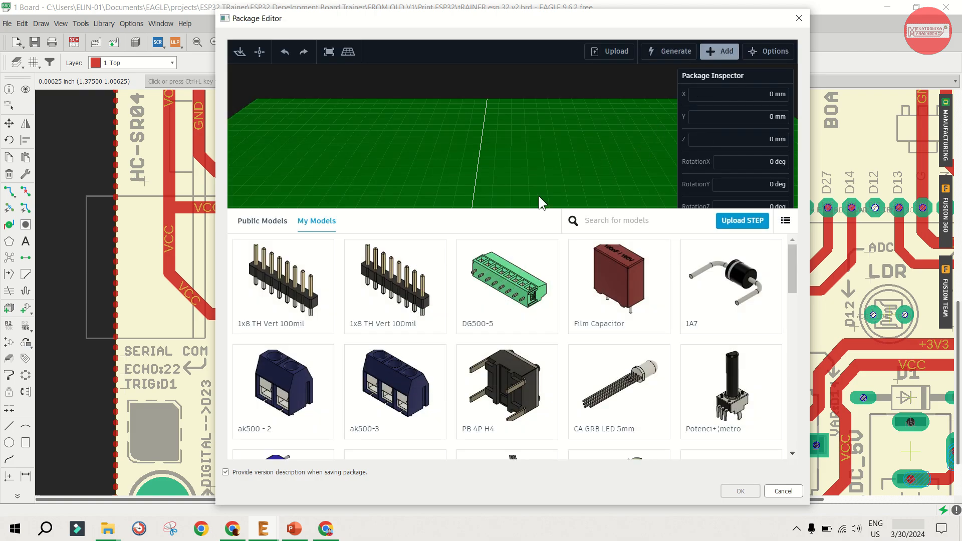
pyautogui.click(266, 221)
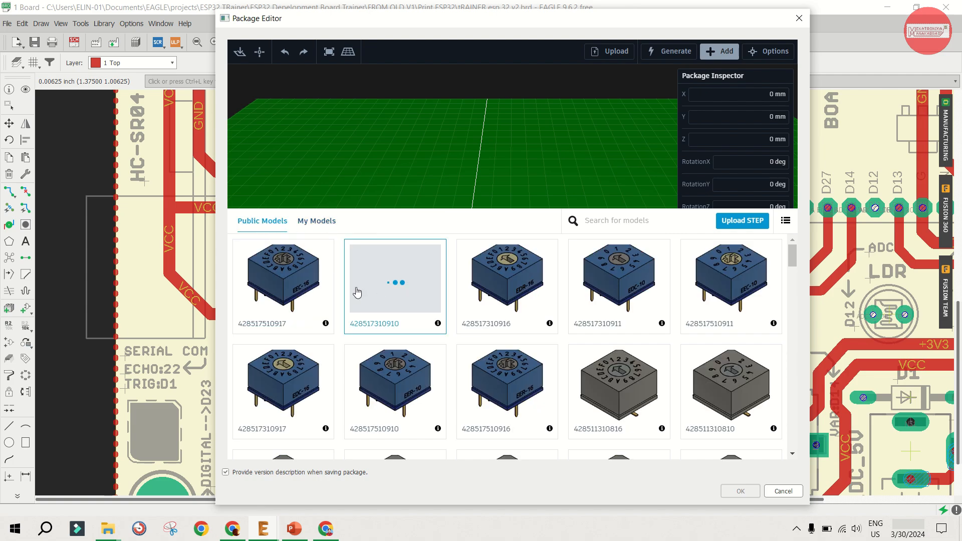
pyautogui.click(720, 50)
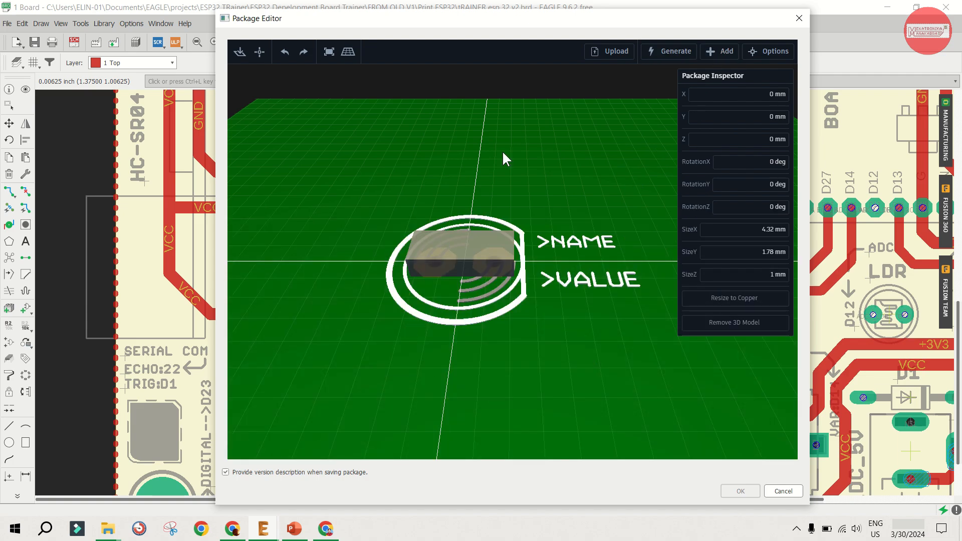
pyautogui.click(727, 52)
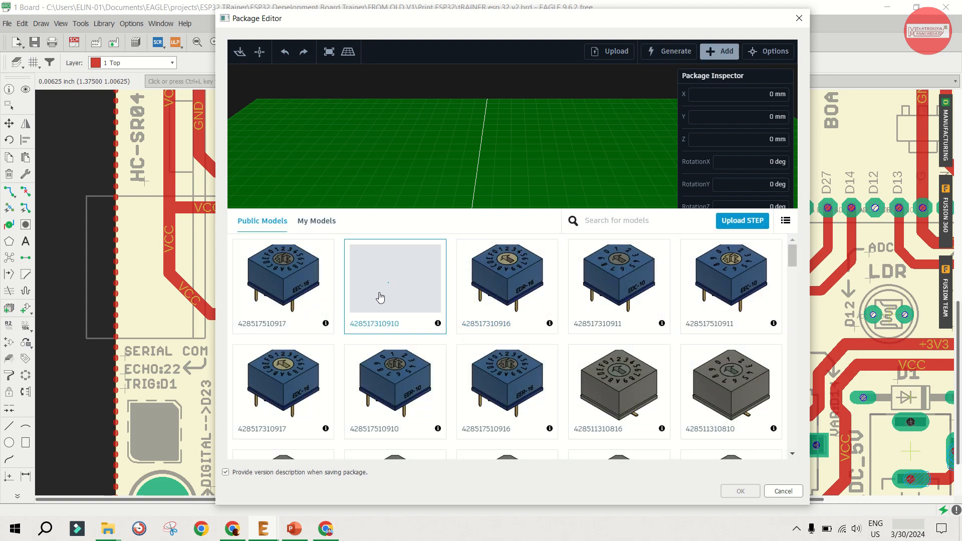
pyautogui.scroll(-5, 380, 297)
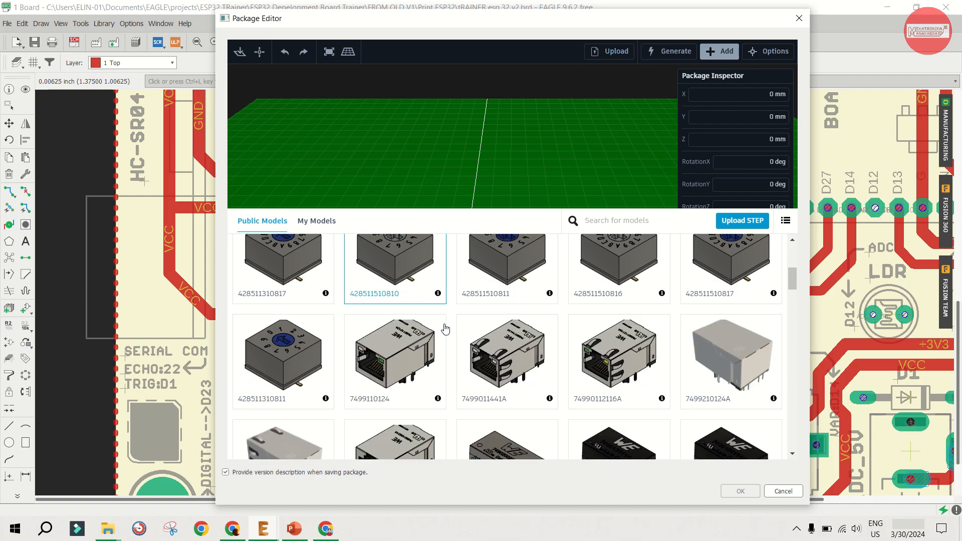
pyautogui.scroll(-7, 445, 328)
pyautogui.scroll(-8, 444, 324)
pyautogui.scroll(-10, 488, 325)
pyautogui.click(611, 220)
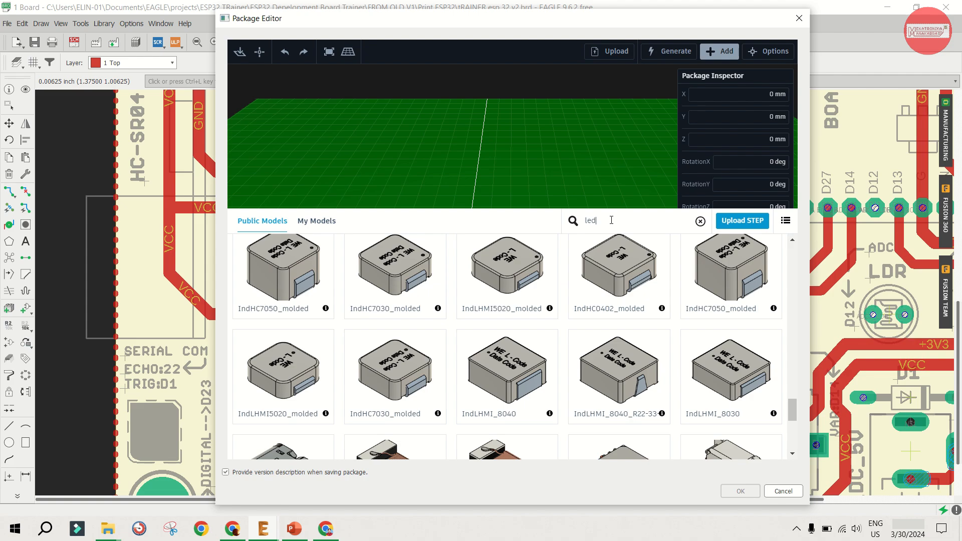
pyautogui.press('Return')
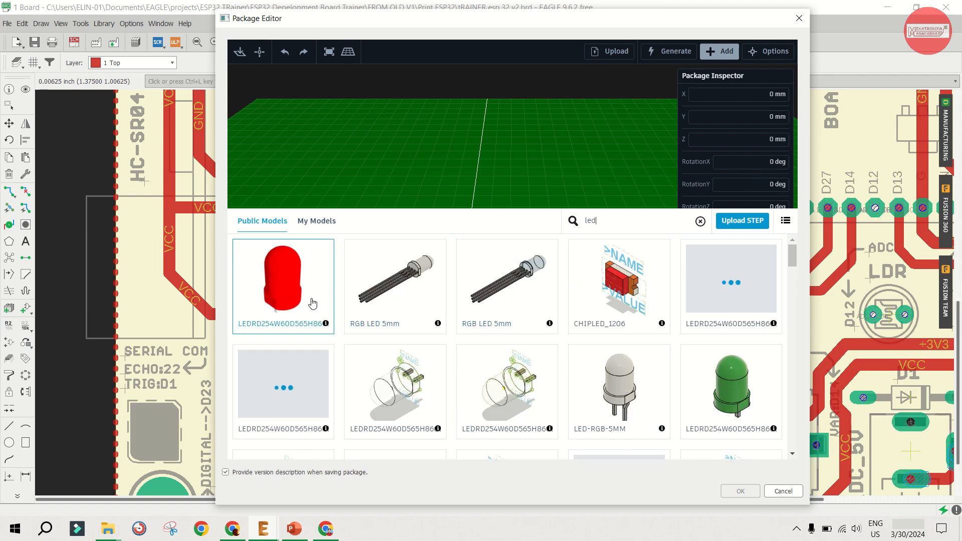
pyautogui.moveTo(331, 22)
pyautogui.mouseDown()
pyautogui.moveTo(659, 68)
pyautogui.moveTo(732, 55)
pyautogui.moveTo(355, 1)
pyautogui.moveTo(321, 11)
pyautogui.mouseUp()
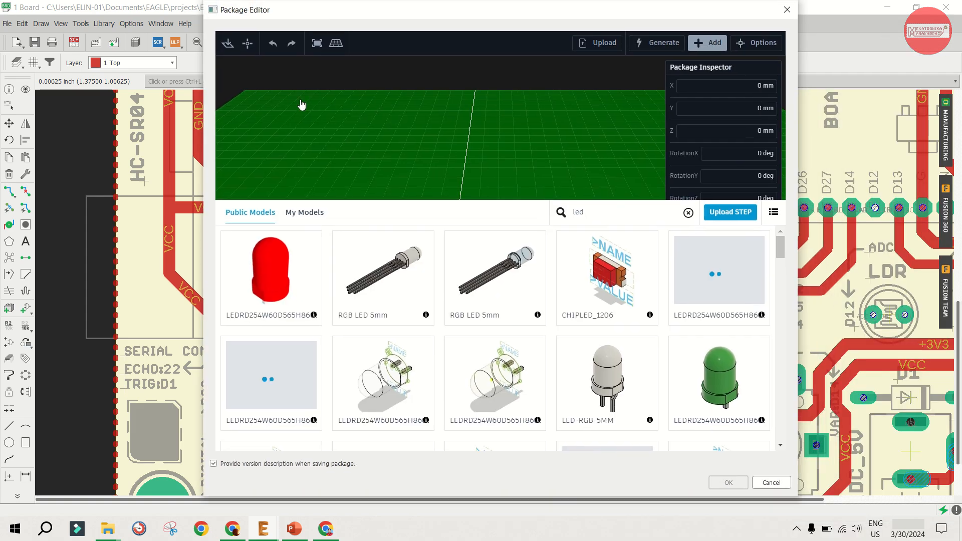
# - Apply the red 5 mm LED model to the package and orbit to inspect it
pyautogui.click(273, 286)
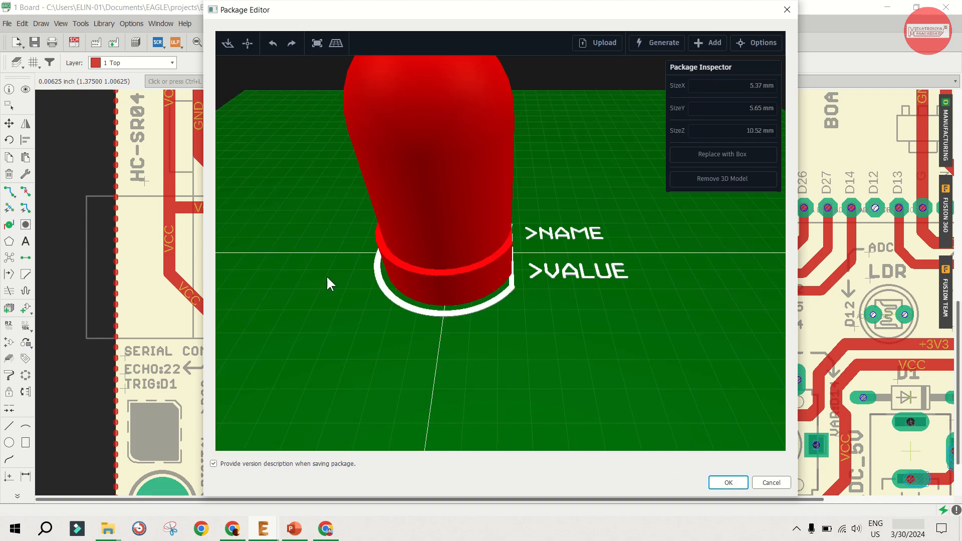
pyautogui.scroll(3, 485, 305)
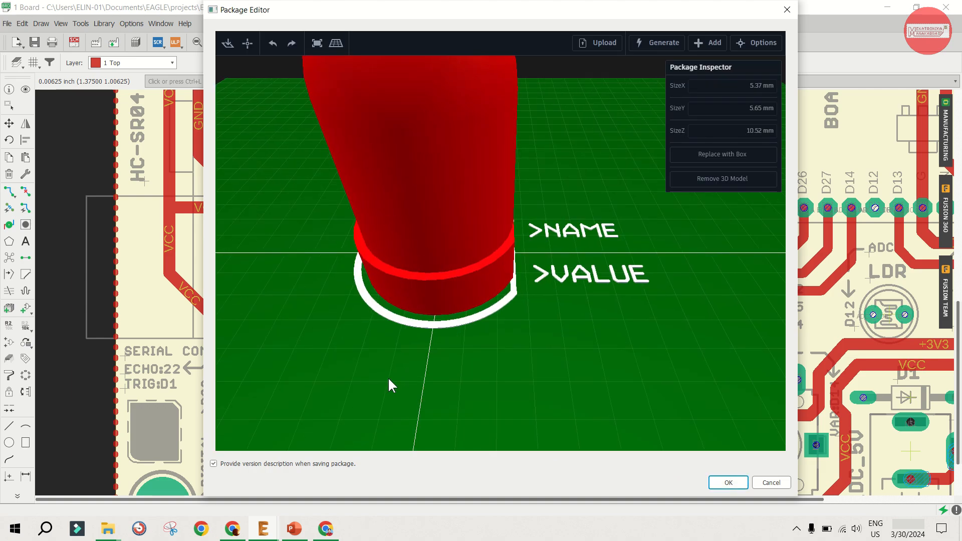
pyautogui.moveTo(395, 408); pyautogui.dragTo(643, 345)
pyautogui.moveTo(370, 350); pyautogui.dragTo(449, 309)
pyautogui.scroll(-6, 405, 311)
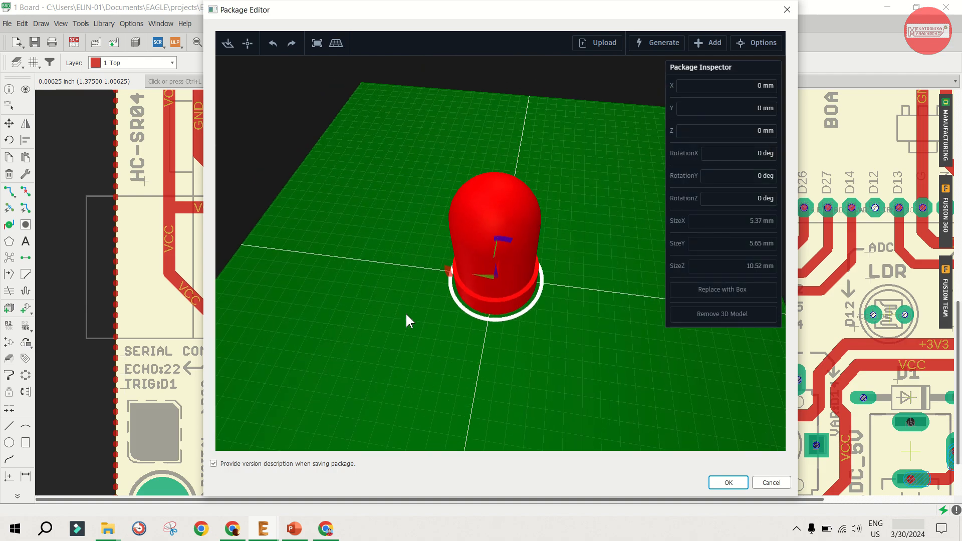
pyautogui.scroll(3, 569, 279)
pyautogui.moveTo(580, 280); pyautogui.dragTo(691, 268)
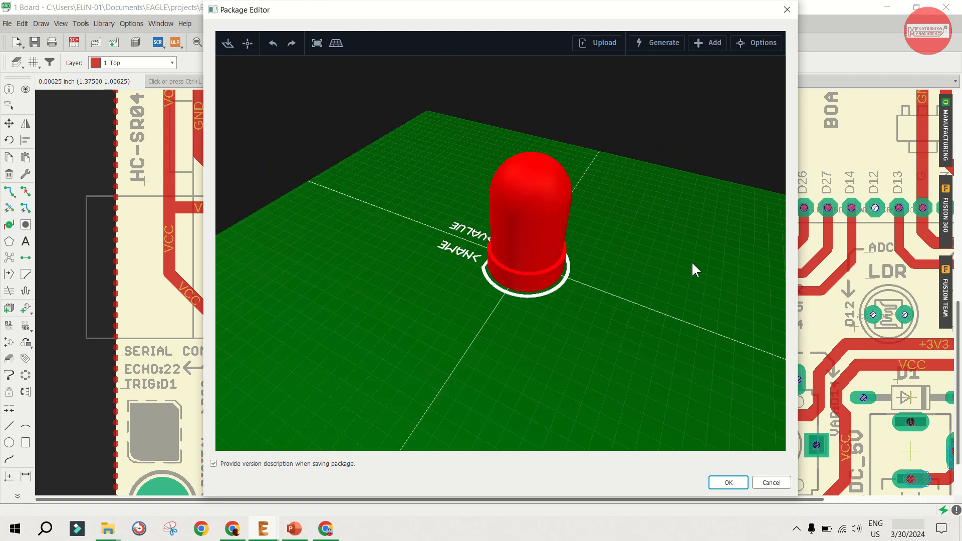
pyautogui.moveTo(303, 305); pyautogui.dragTo(480, 311)
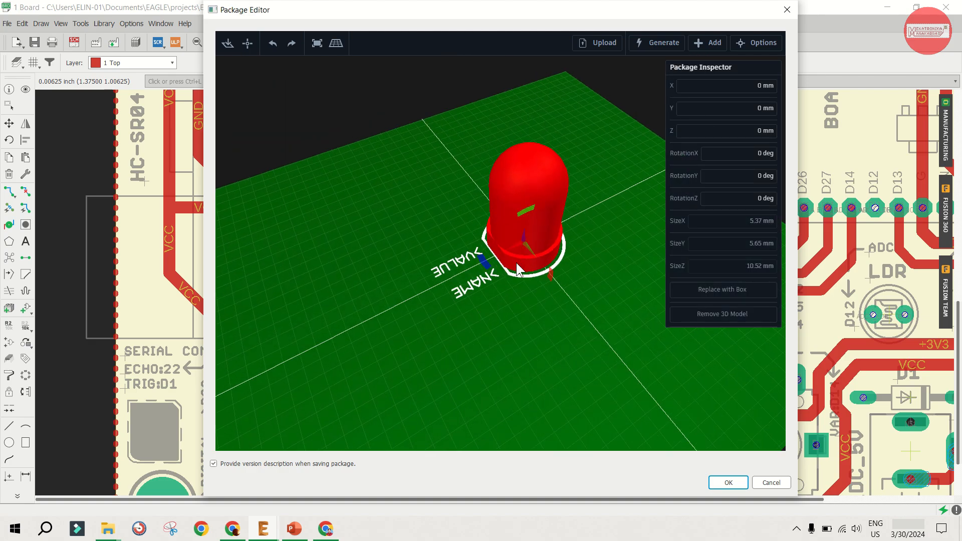
pyautogui.moveTo(580, 338); pyautogui.dragTo(577, 302)
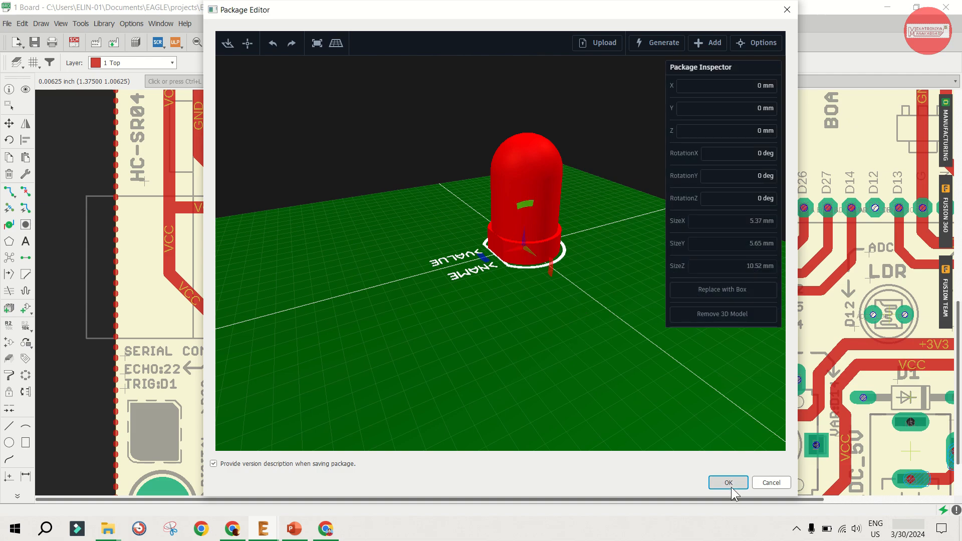
# - Save the RED LED package with the default version description and dismiss the confirmation
pyautogui.click(729, 483)
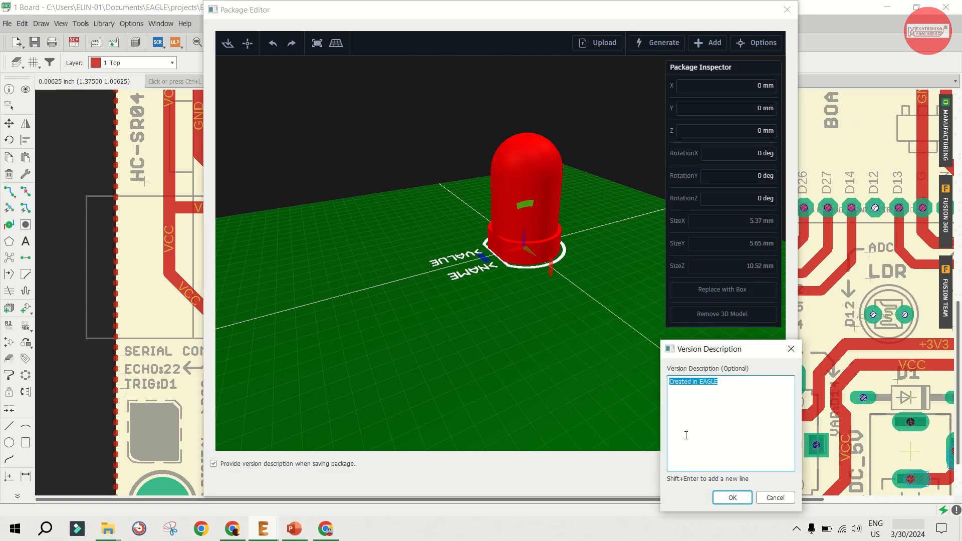
pyautogui.click(732, 497)
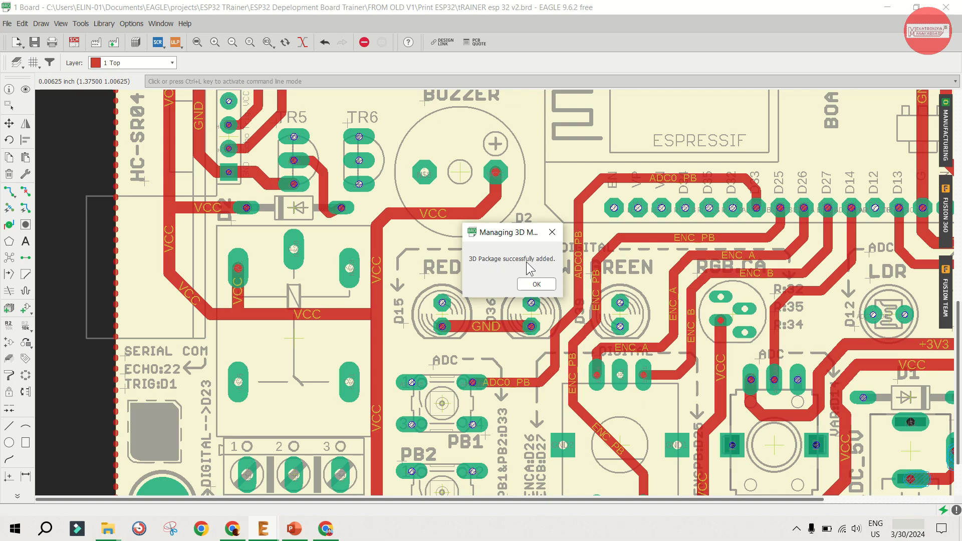
pyautogui.click(536, 284)
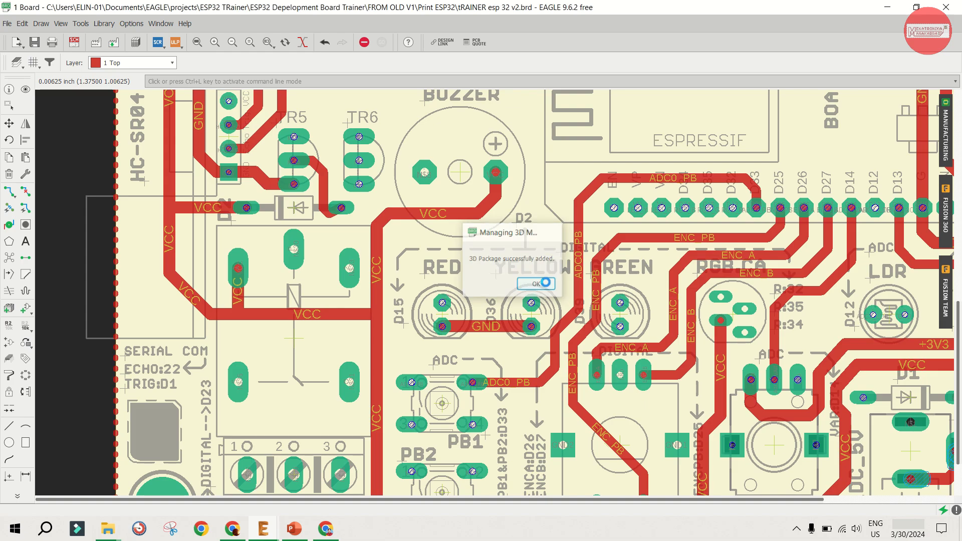
pyautogui.scroll(2, 545, 349)
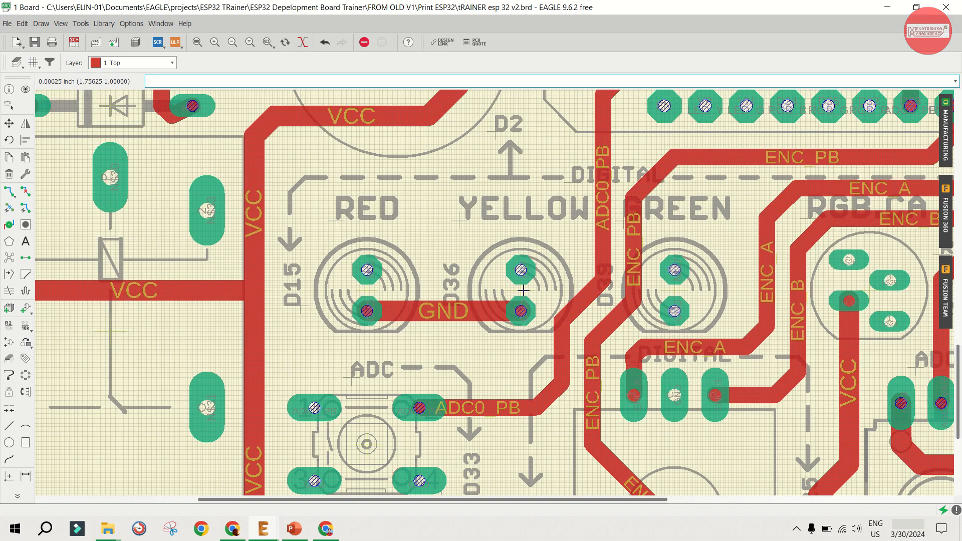
# - Zoom to the LEDs and start a custom 3D package for the YELLOW LED
pyautogui.scroll(-4, 297, 315)
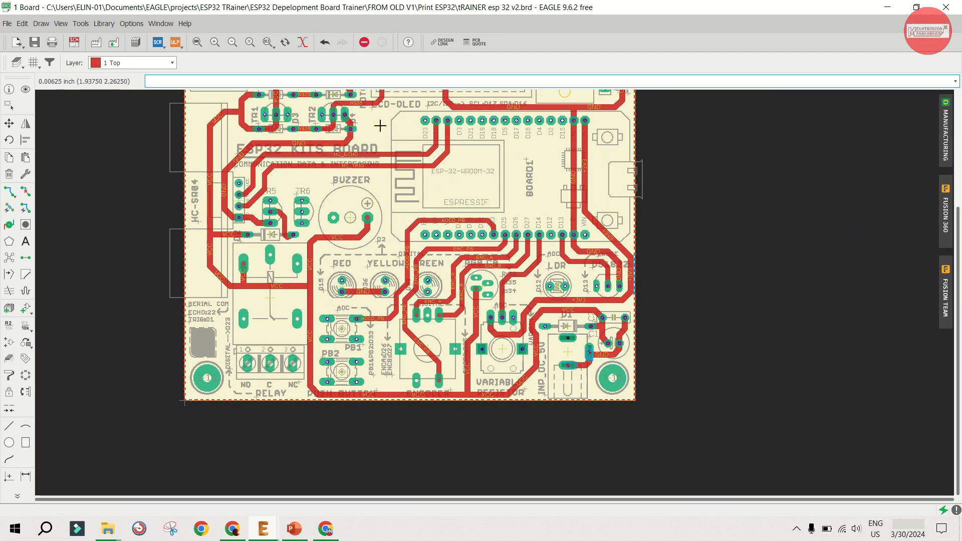
pyautogui.scroll(3, 456, 357)
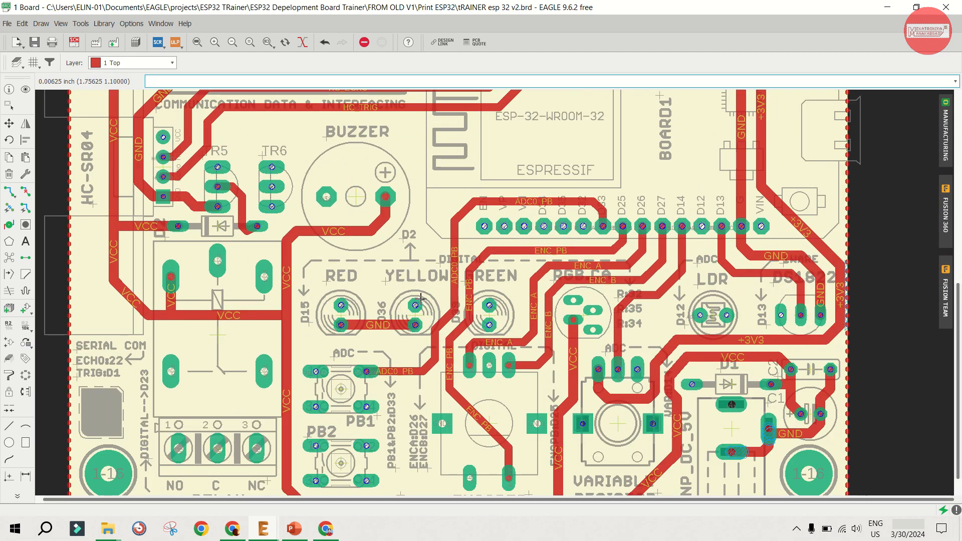
pyautogui.scroll(2, 454, 356)
pyautogui.rightClick(399, 300)
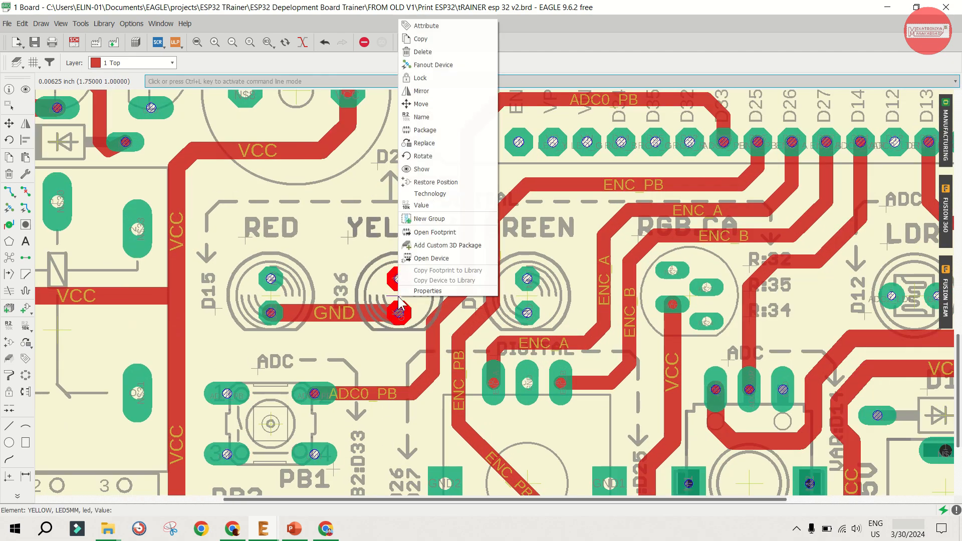
pyautogui.click(454, 246)
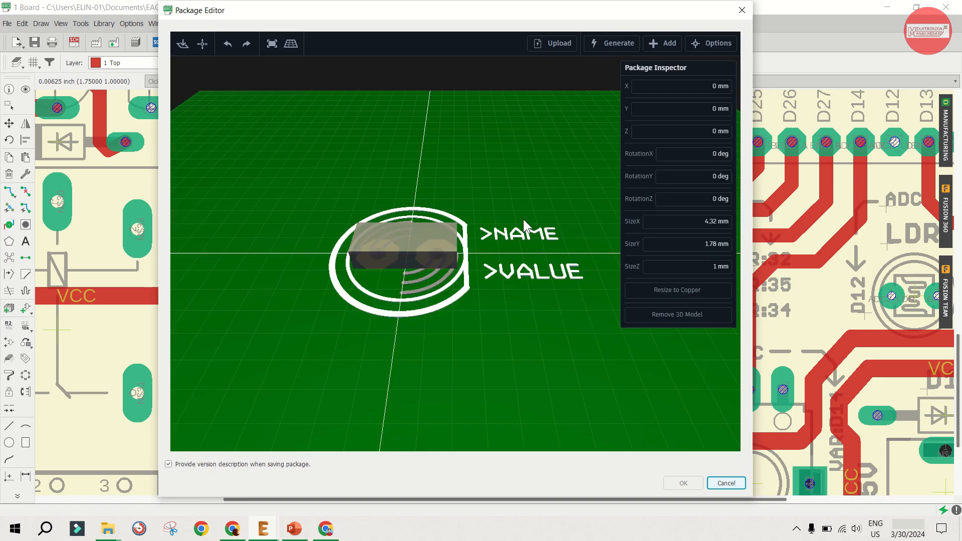
# - Search the public 3D models and apply the orange LED model, orbiting to check it
pyautogui.click(657, 49)
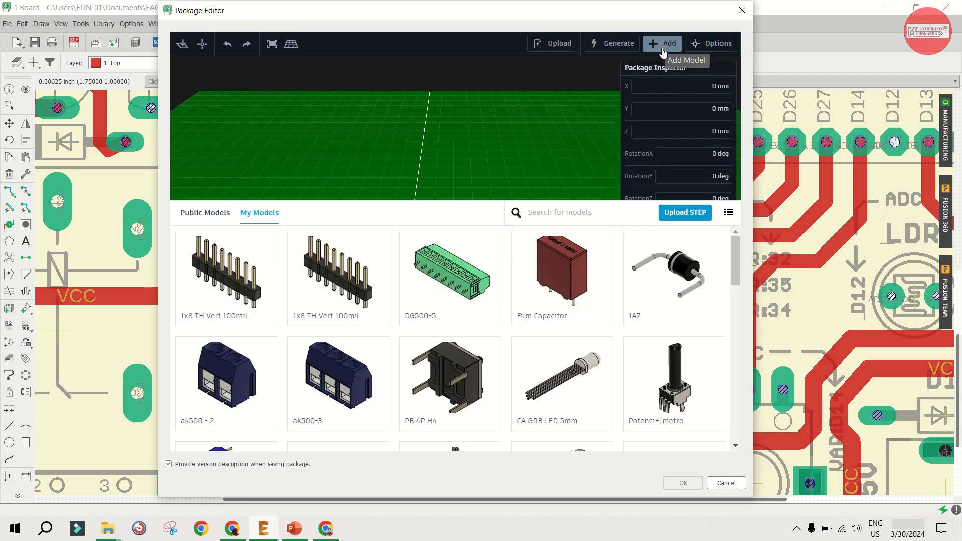
pyautogui.click(221, 215)
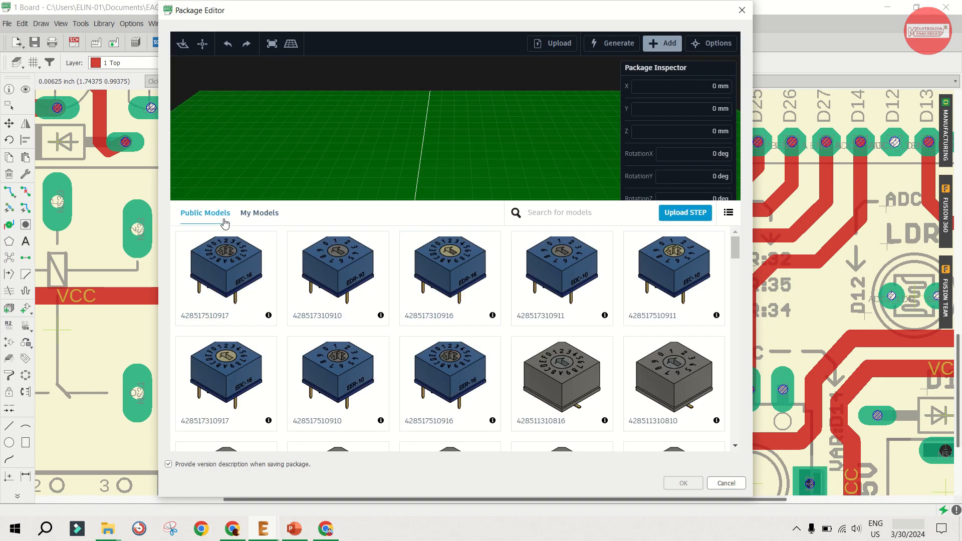
pyautogui.scroll(-1, 351, 312)
pyautogui.write('led')
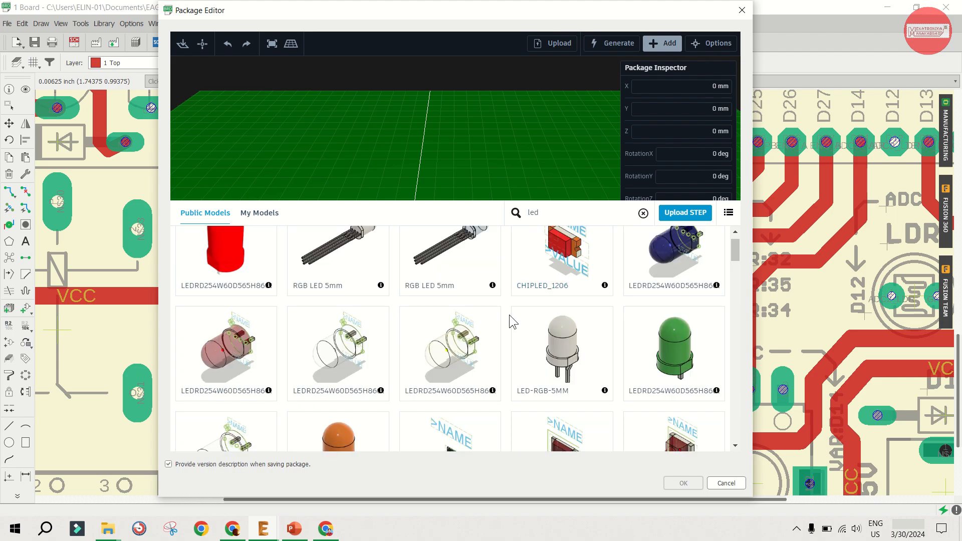
pyautogui.scroll(-4, 509, 314)
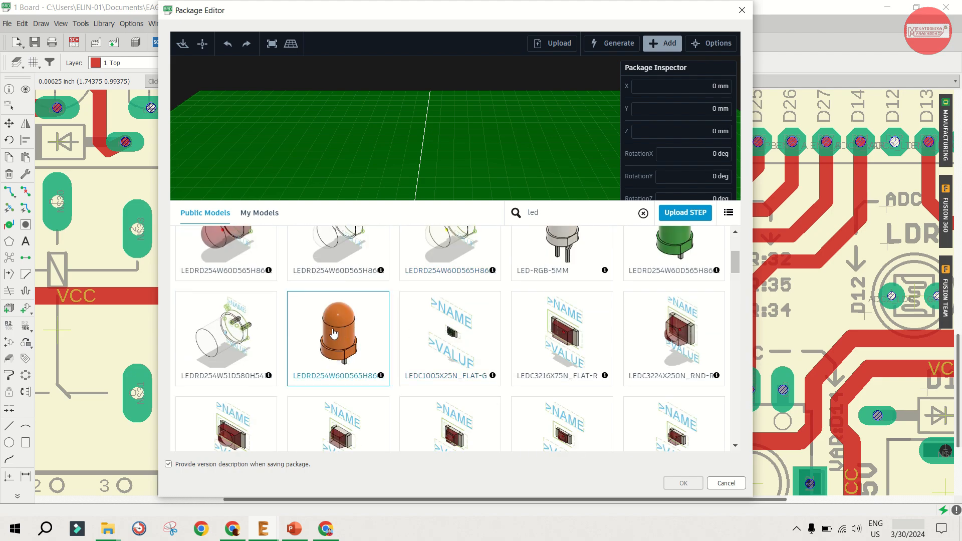
pyautogui.click(333, 334)
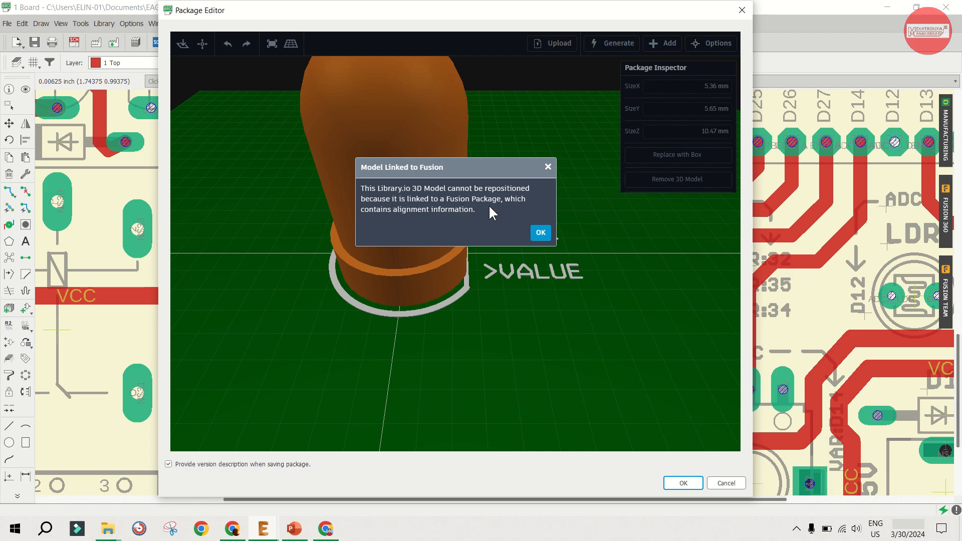
pyautogui.click(540, 233)
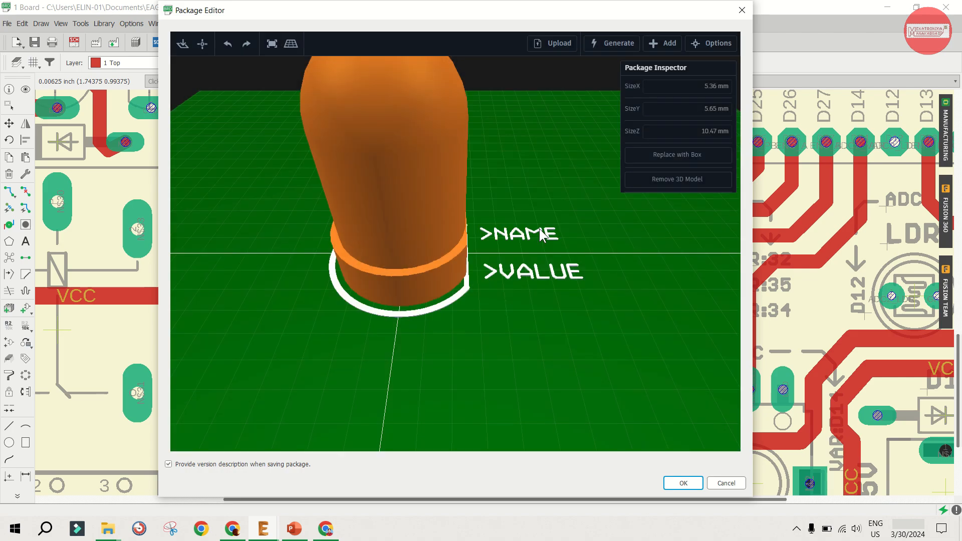
pyautogui.moveTo(358, 355); pyautogui.dragTo(477, 355)
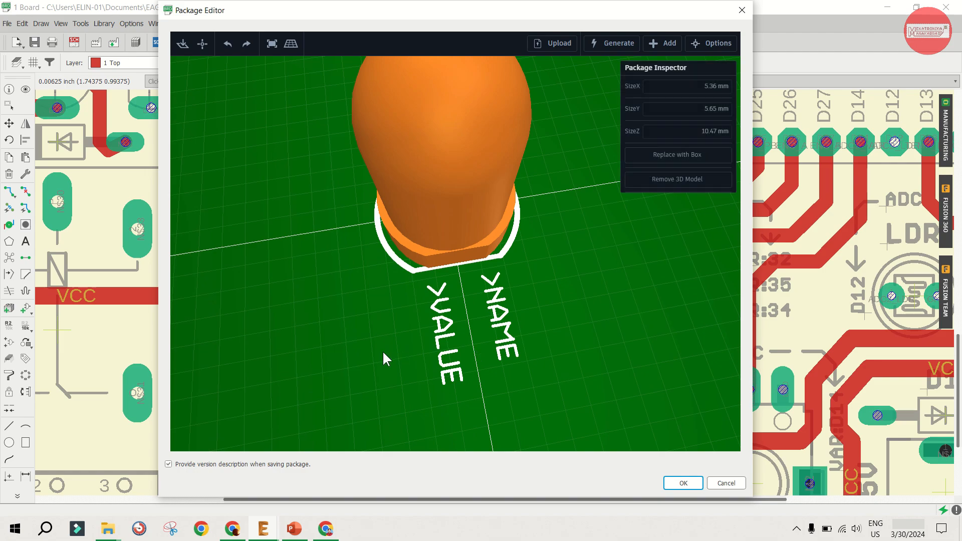
pyautogui.moveTo(362, 341); pyautogui.dragTo(483, 303)
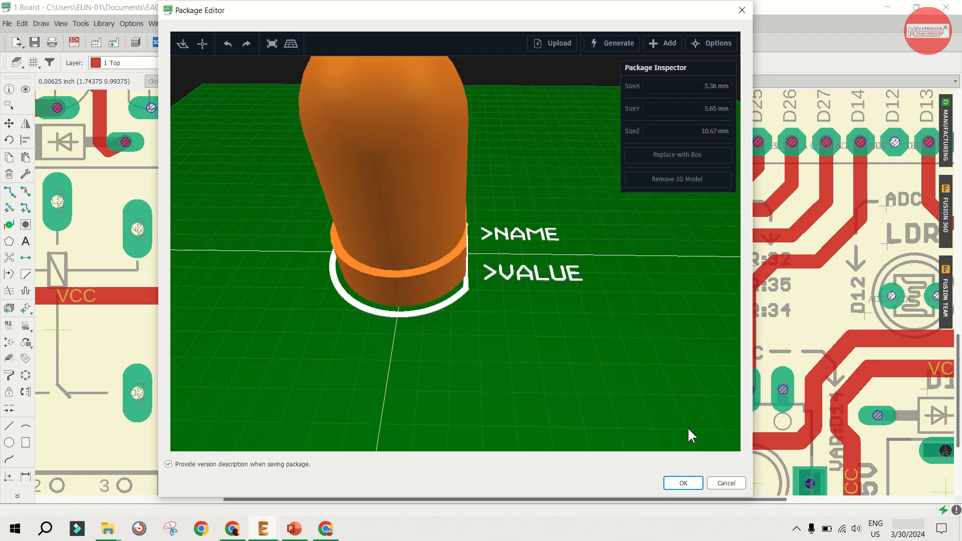
# - Save the YELLOW LED package with the default version description and dismiss the confirmation
pyautogui.click(684, 483)
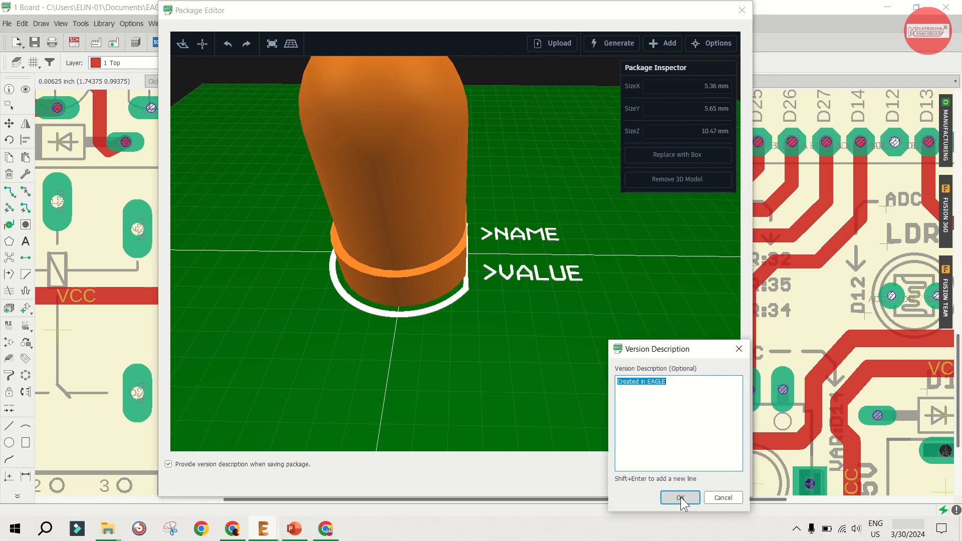
pyautogui.click(680, 498)
pyautogui.click(683, 483)
pyautogui.click(681, 498)
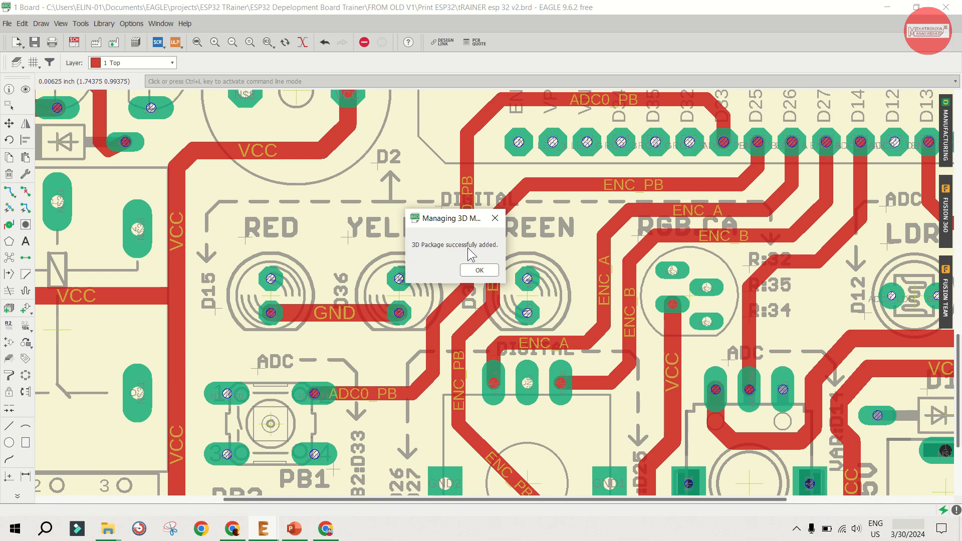
pyautogui.click(474, 267)
# - Start a custom 3D package for the GREEN LED and search public models for 'led'
pyautogui.scroll(1, 484, 266)
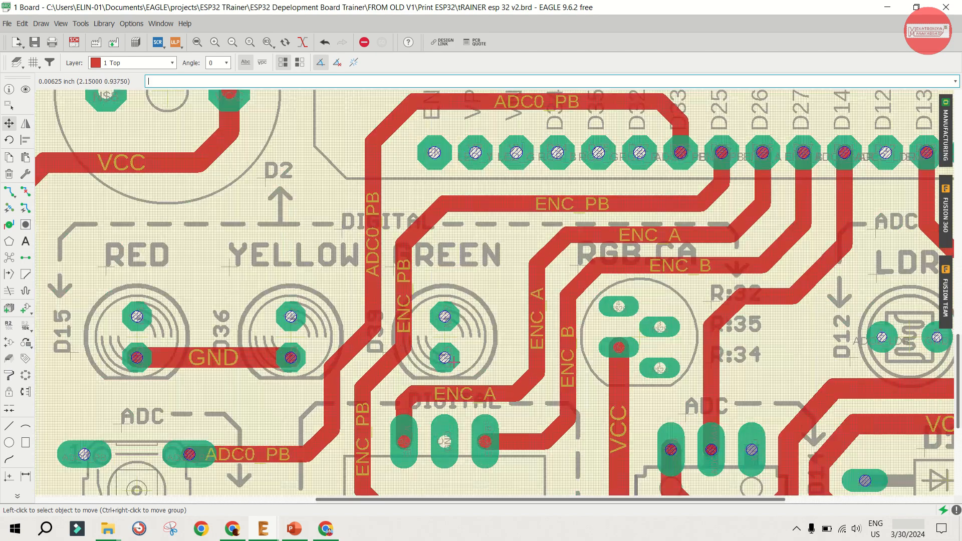
pyautogui.rightClick(450, 336)
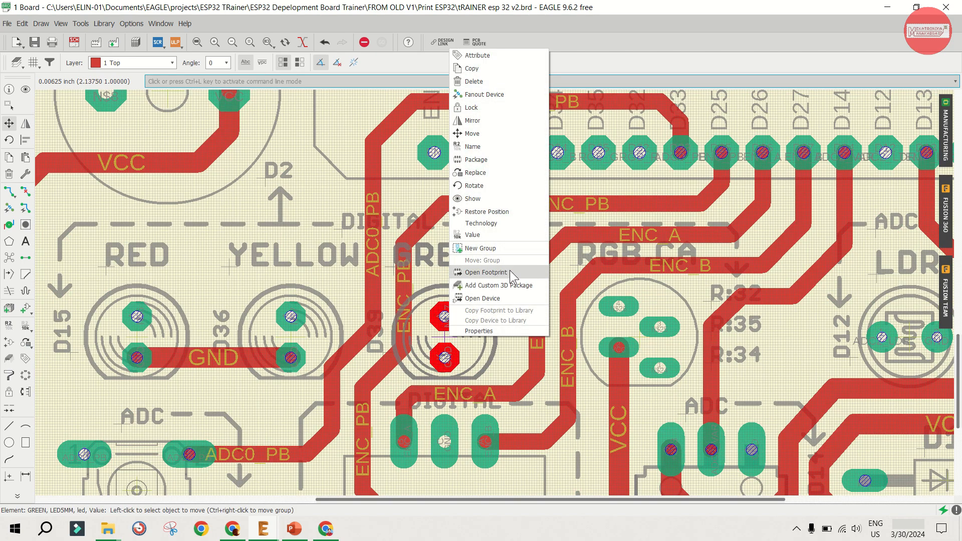
pyautogui.click(508, 285)
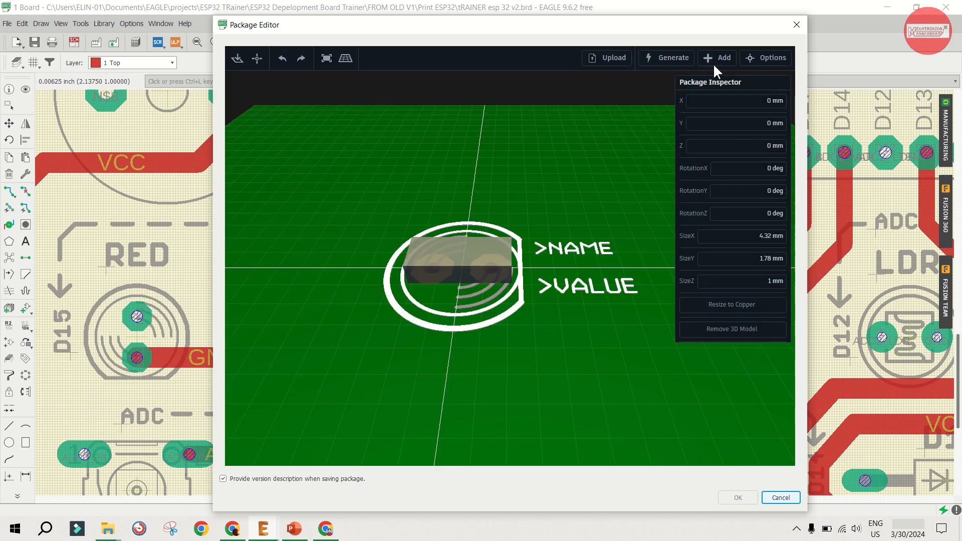
pyautogui.click(717, 58)
pyautogui.click(590, 226)
pyautogui.write('led')
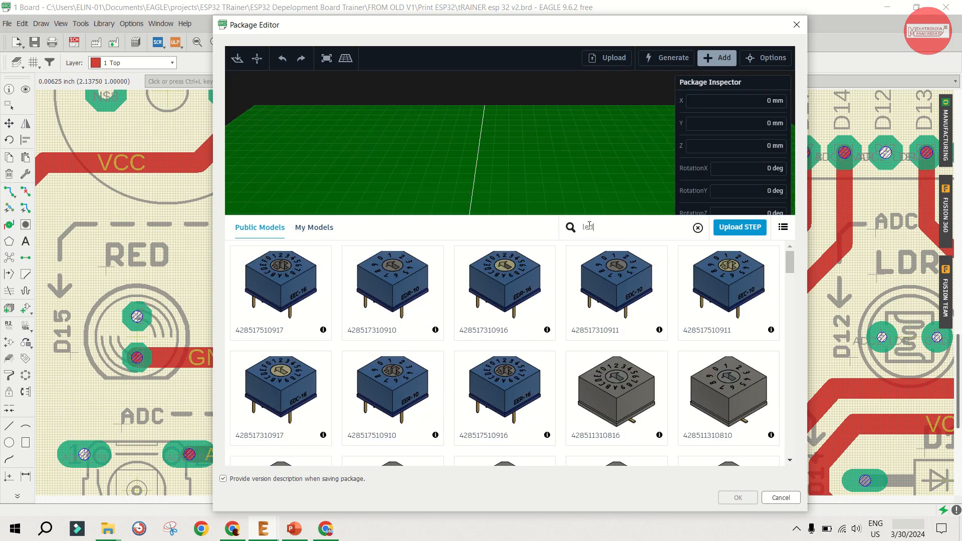
# - Apply the green LED model and save the GREEN LED package to the board
pyautogui.click(729, 395)
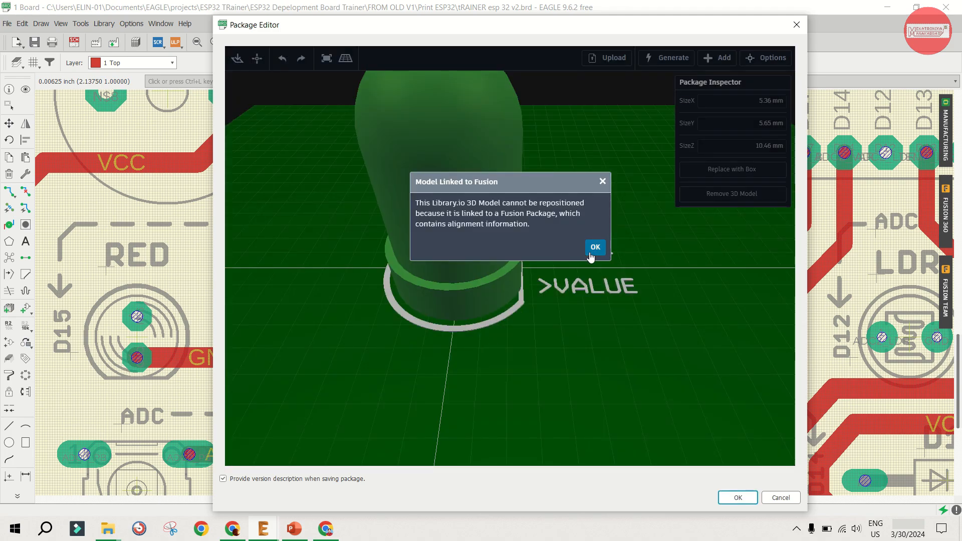
pyautogui.click(595, 247)
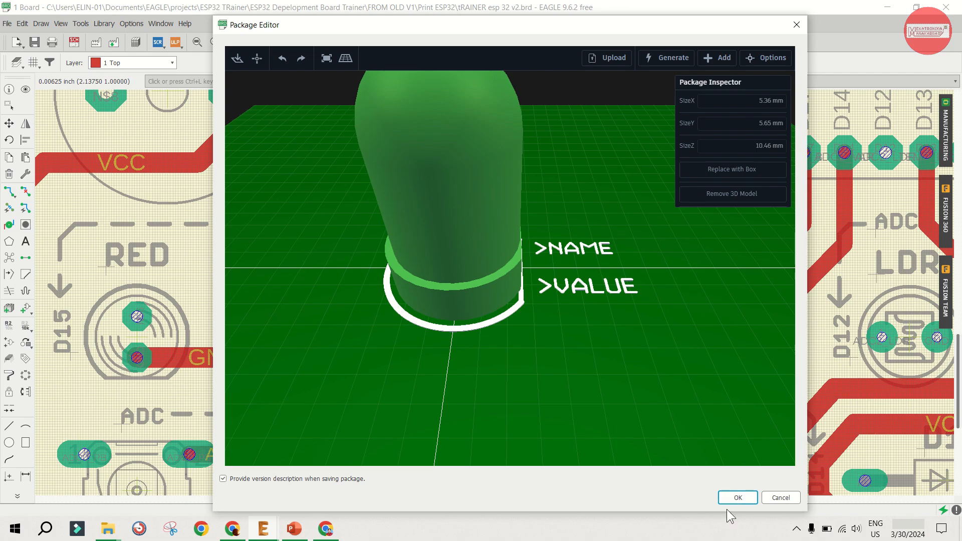
pyautogui.click(733, 497)
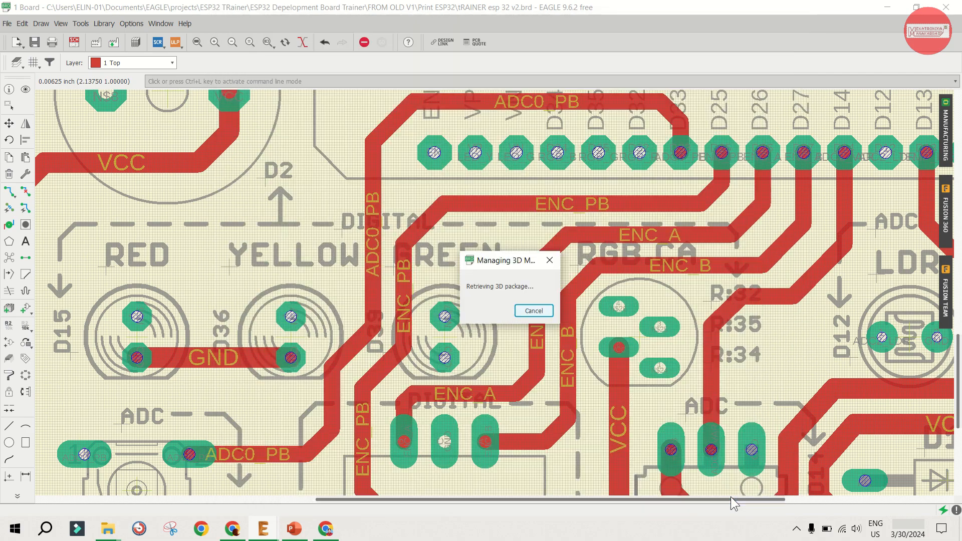
pyautogui.rightClick(638, 338)
# - Start a custom 3D package for the RGB LED and apply the RGB LED 5mm model
pyautogui.click(674, 277)
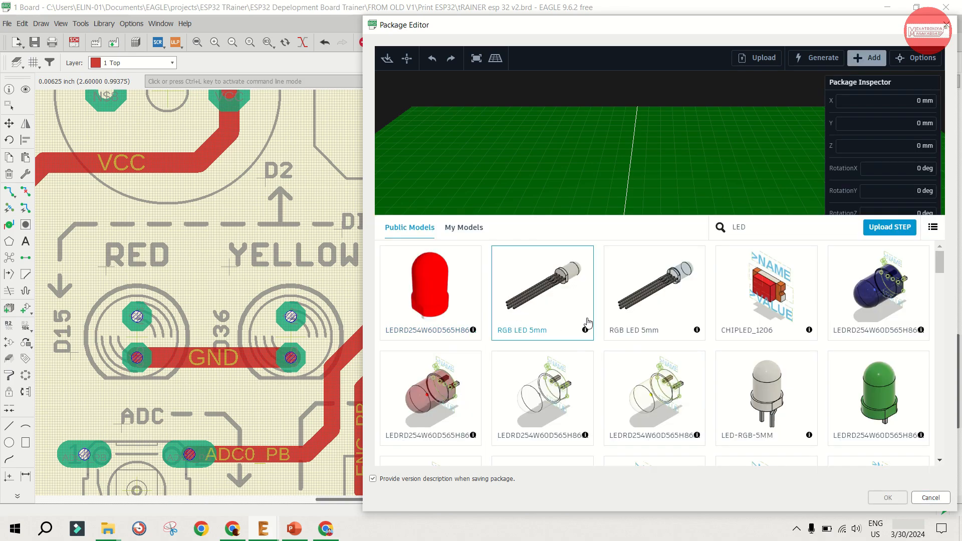
pyautogui.click(588, 323)
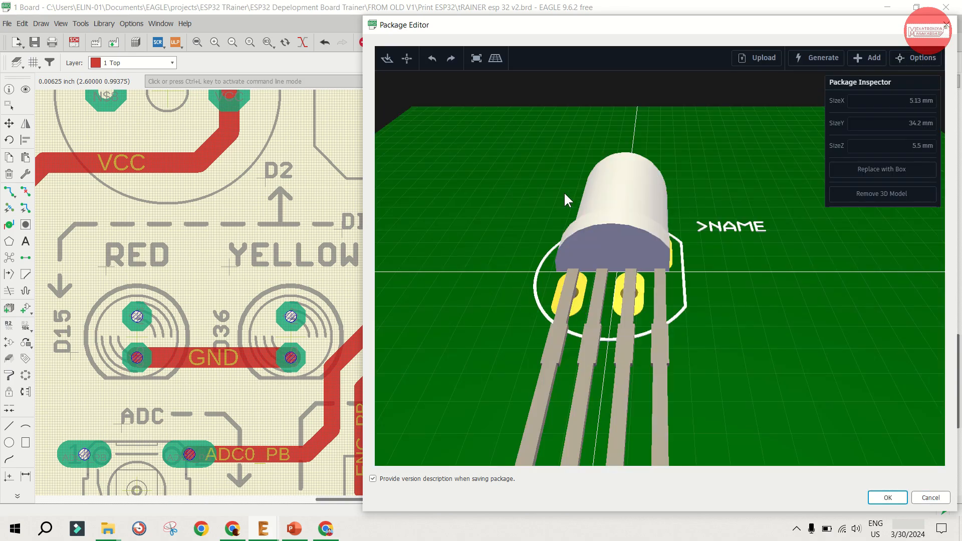
pyautogui.scroll(-2, 564, 195)
pyautogui.scroll(2, 587, 265)
pyautogui.scroll(-3, 621, 298)
pyautogui.moveTo(685, 239); pyautogui.dragTo(703, 275)
# - Stand the LED model upright, align its leads with the pads, and accept the package
pyautogui.click(647, 231)
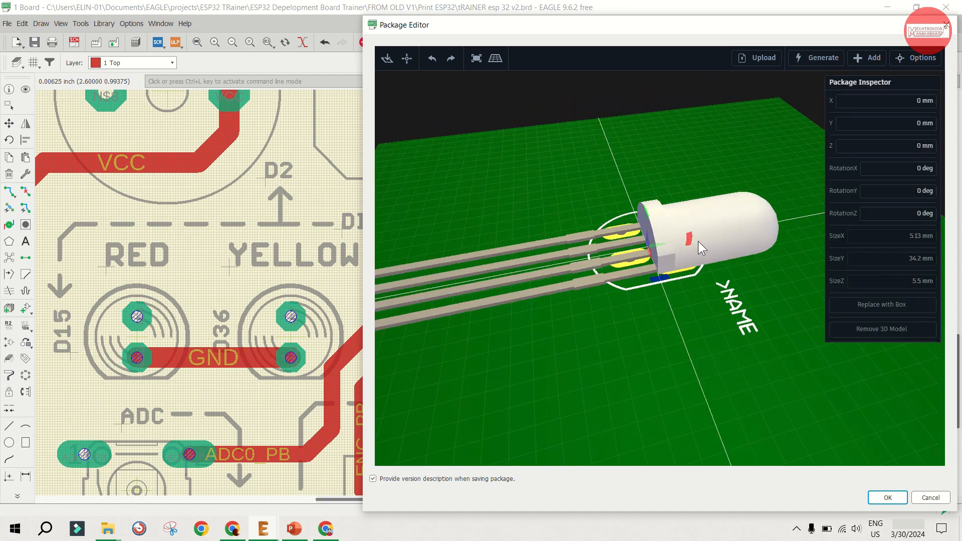
pyautogui.moveTo(656, 223); pyautogui.dragTo(621, 231)
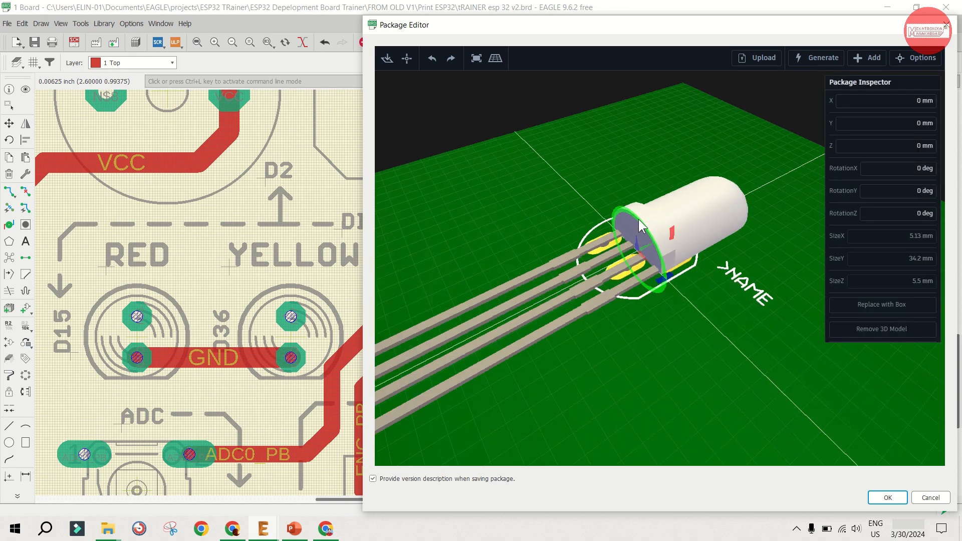
pyautogui.moveTo(673, 232); pyautogui.dragTo(636, 243)
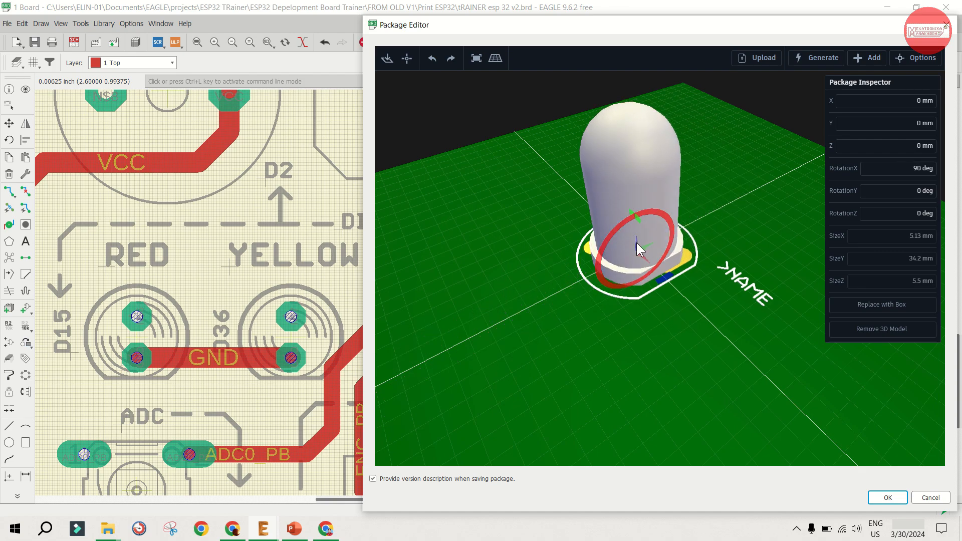
pyautogui.moveTo(649, 357); pyautogui.dragTo(683, 161)
pyautogui.moveTo(637, 299)
pyautogui.mouseDown()
pyautogui.moveTo(665, 210)
pyautogui.moveTo(630, 288)
pyautogui.mouseUp()
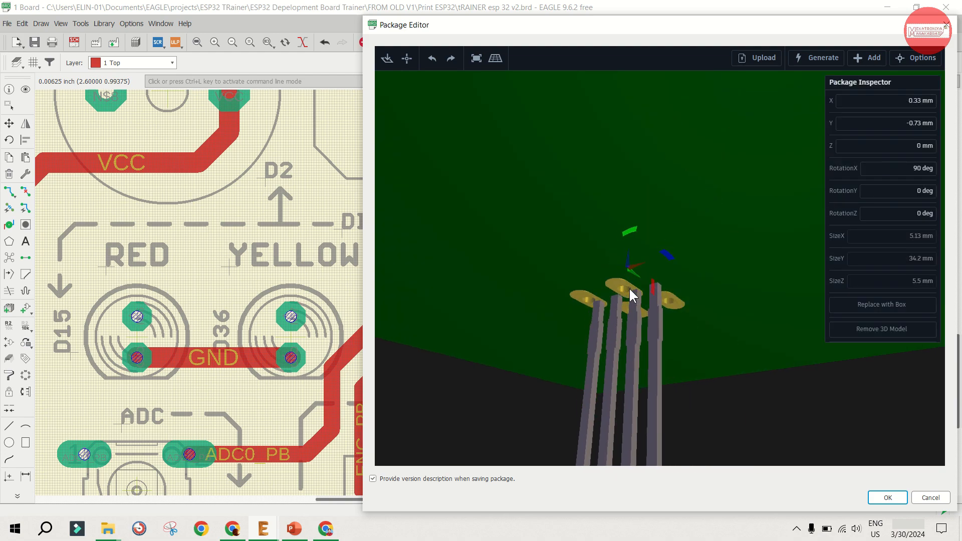
pyautogui.moveTo(476, 221); pyautogui.dragTo(618, 343)
pyautogui.click(619, 342)
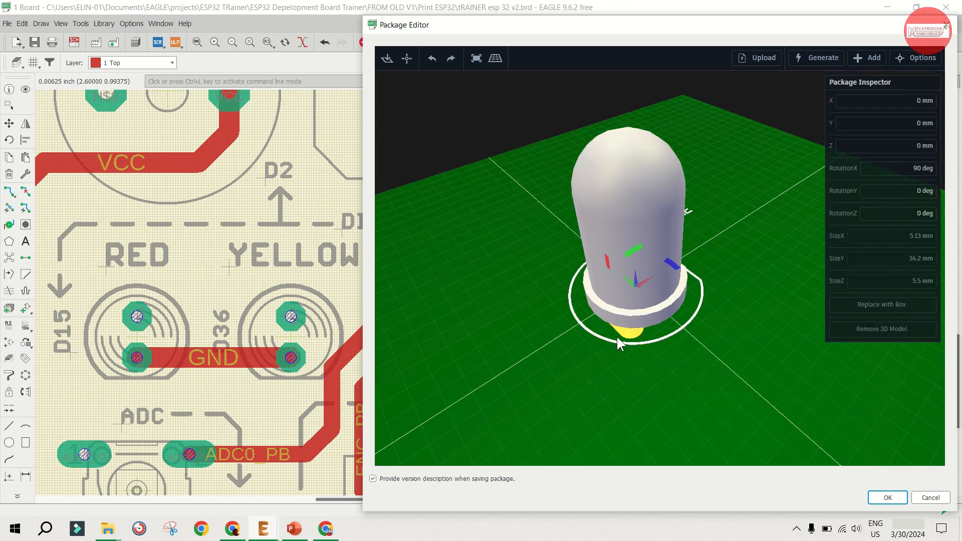
pyautogui.moveTo(819, 418); pyautogui.dragTo(632, 304)
pyautogui.moveTo(772, 155); pyautogui.dragTo(722, 326)
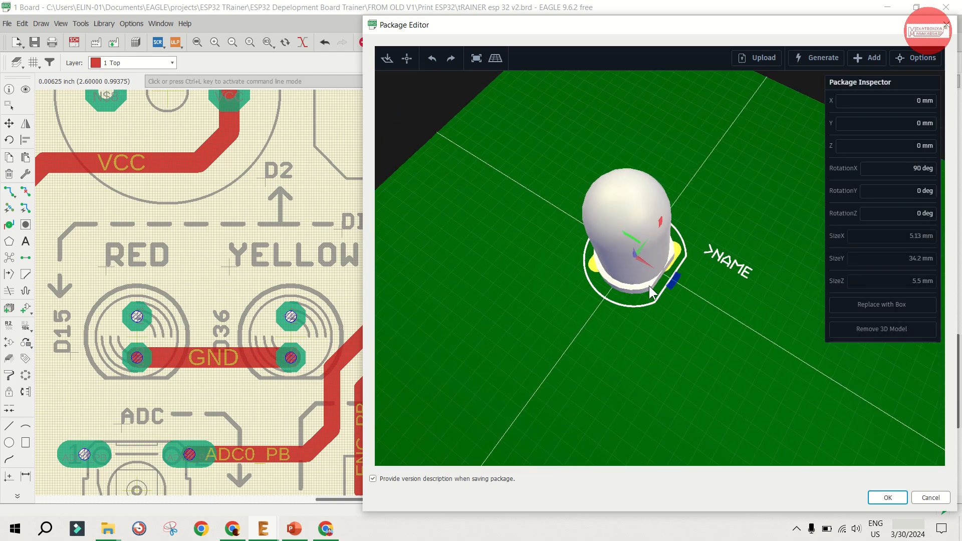
pyautogui.click(886, 498)
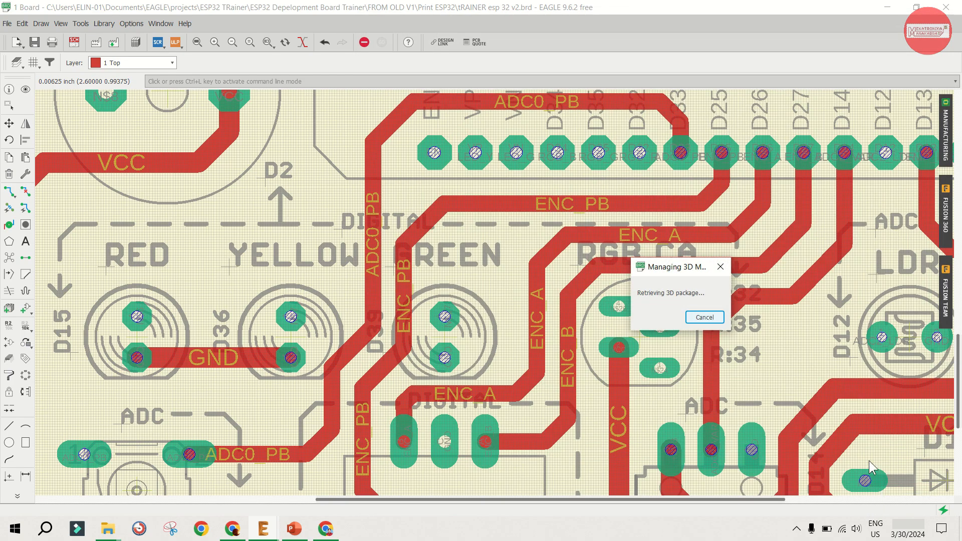
pyautogui.click(706, 320)
pyautogui.scroll(-6, 652, 305)
# - Show the whole board and save the board and schematic before publishing to Fusion Team
pyautogui.click(197, 42)
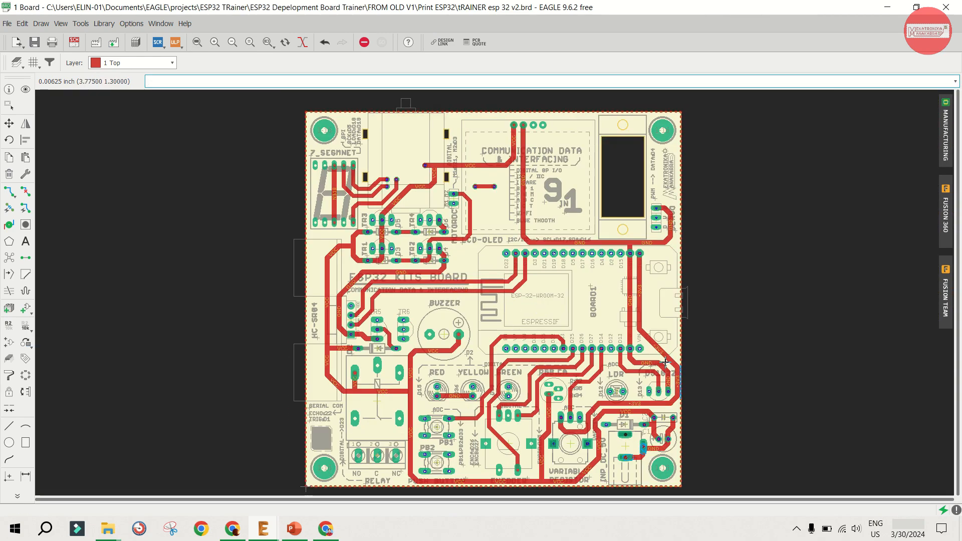
pyautogui.click(947, 300)
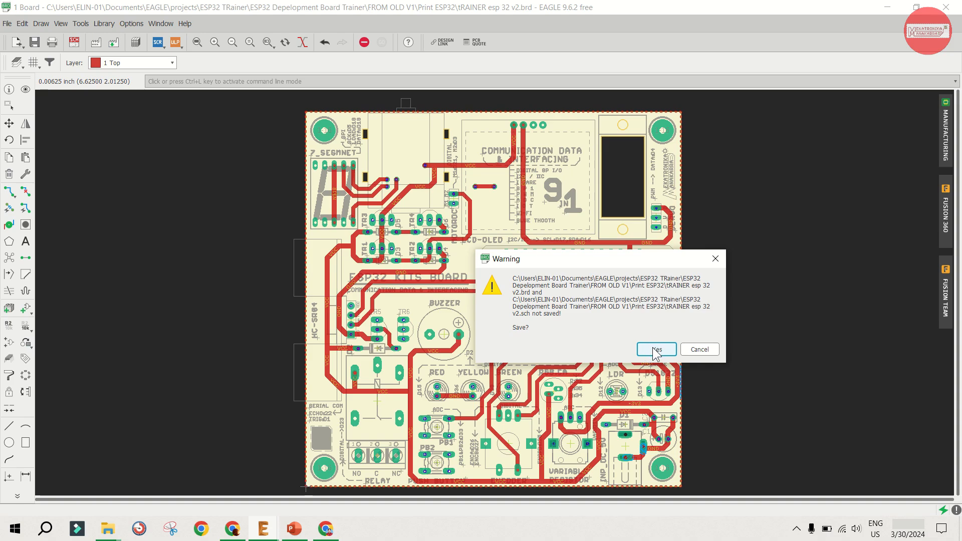
pyautogui.click(656, 350)
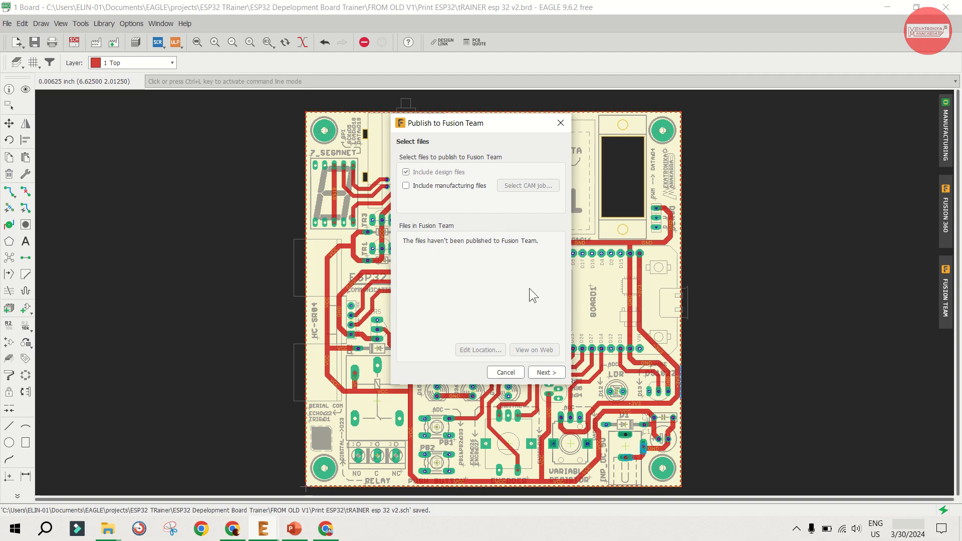
pyautogui.click(543, 374)
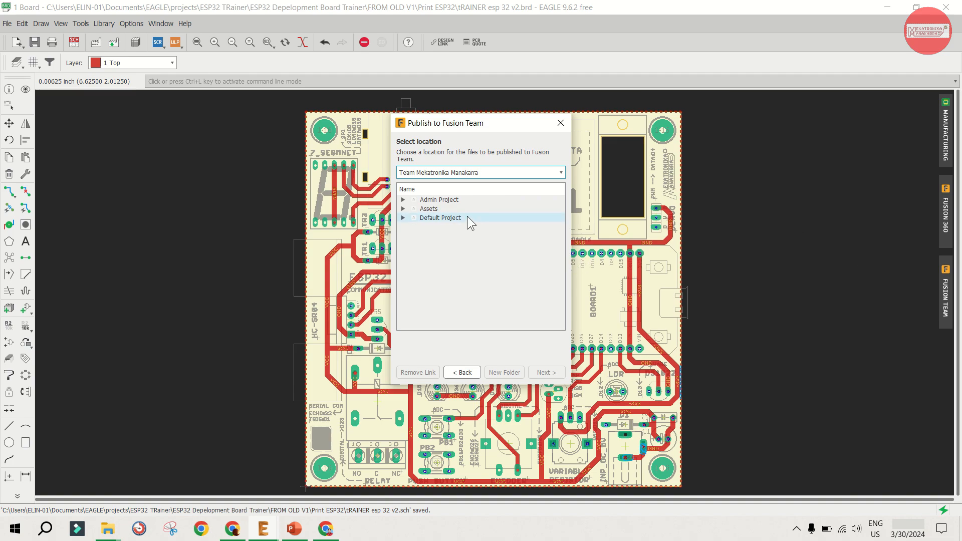
# - Publish the design files to the team's Default Project in Fusion Team
pyautogui.click(469, 173)
pyautogui.click(474, 183)
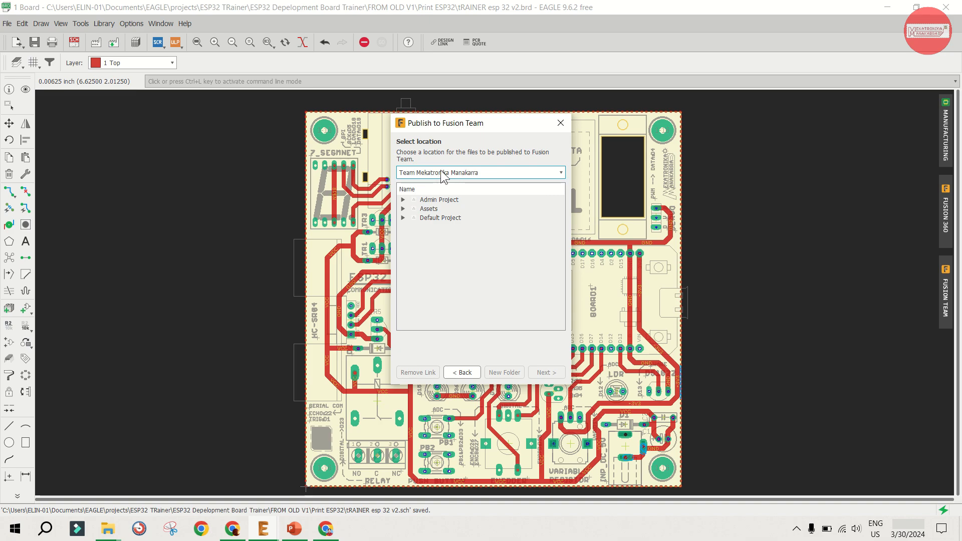
pyautogui.click(431, 218)
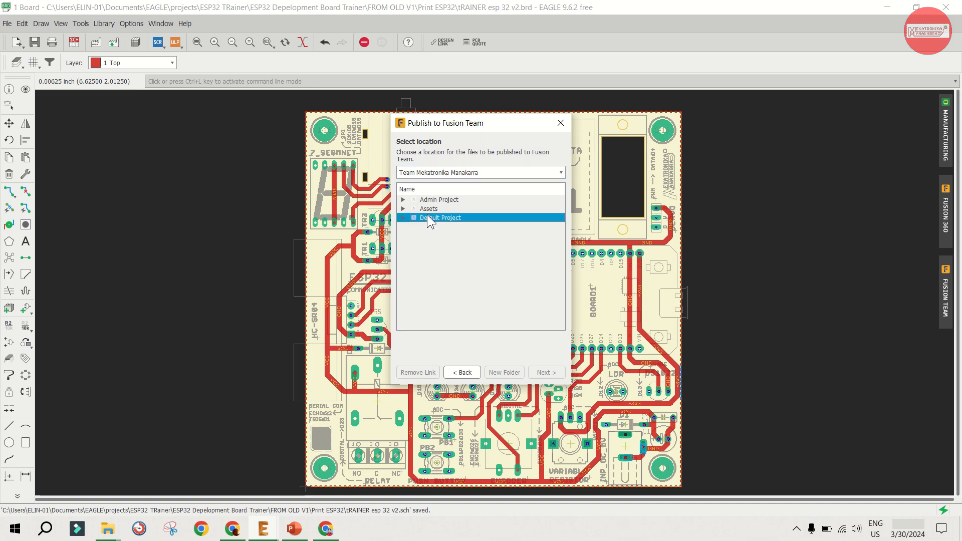
pyautogui.click(541, 373)
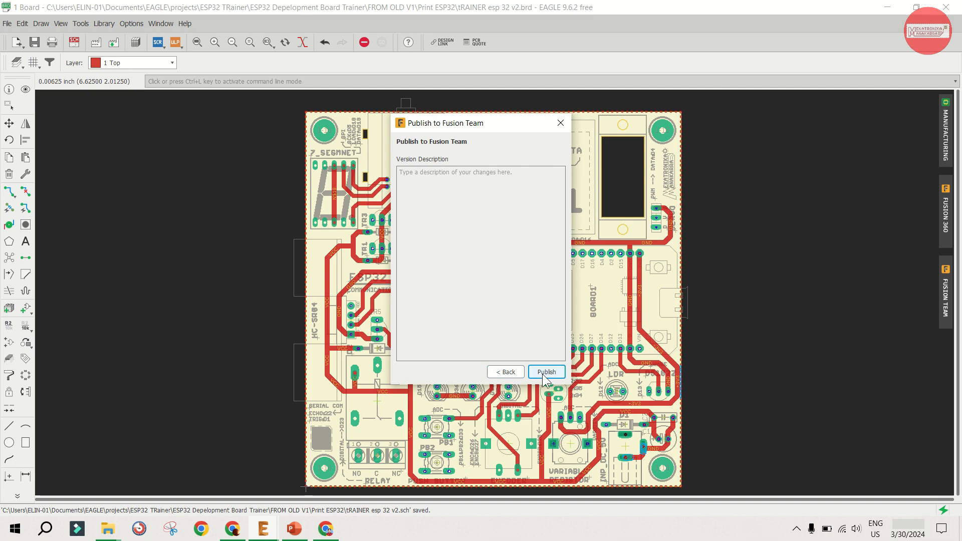
pyautogui.click(544, 375)
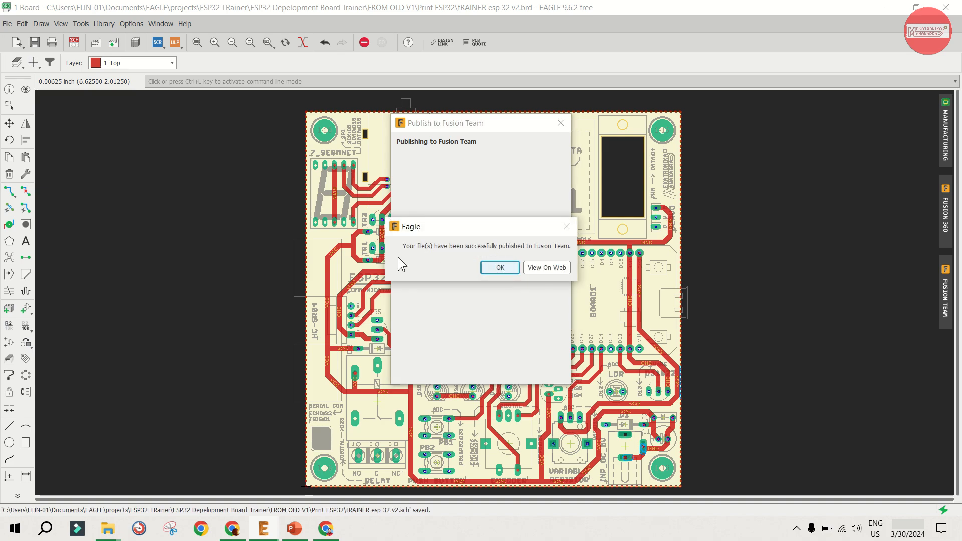
# - Open the design on the web and sign into Autodesk Account with e-mail, password and verification code
pyautogui.click(551, 269)
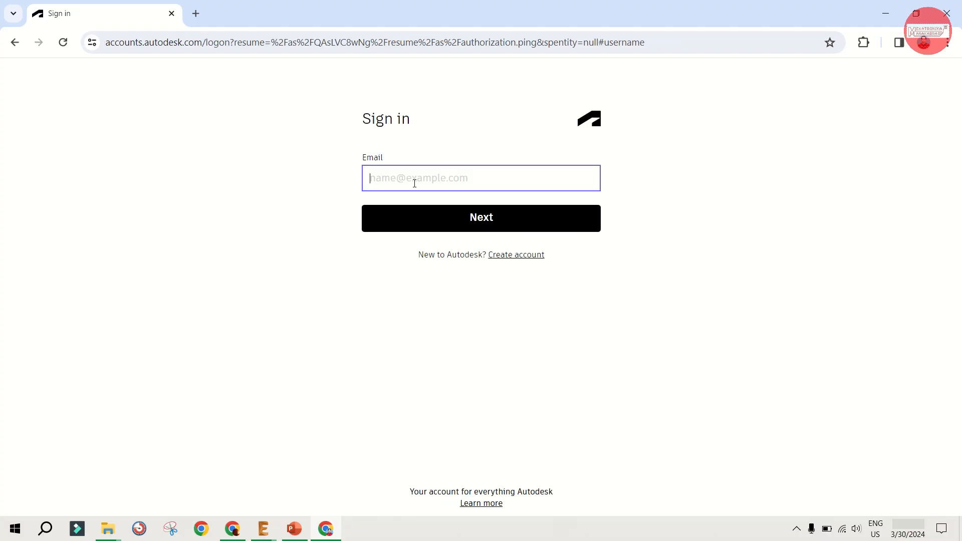
pyautogui.write('ioy')
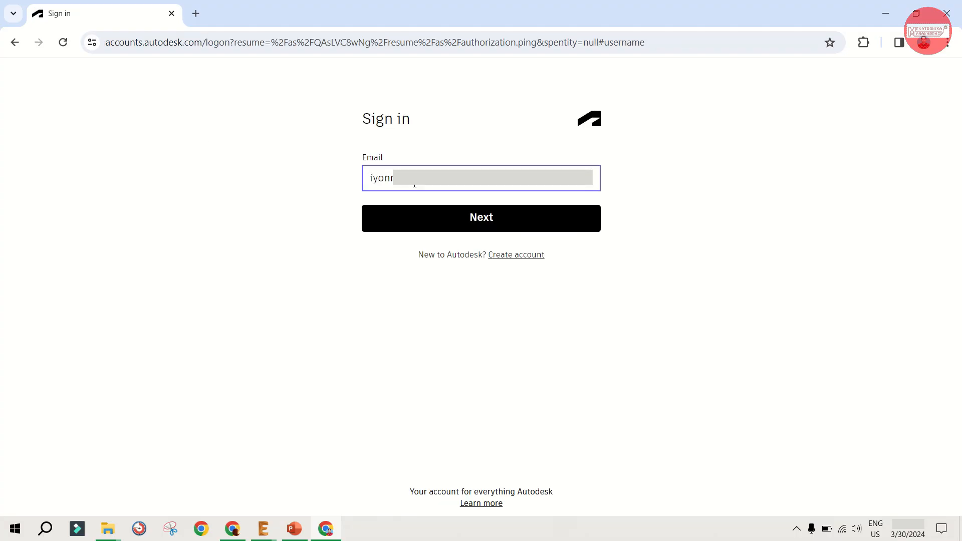
pyautogui.press('Return')
pyautogui.write('••')
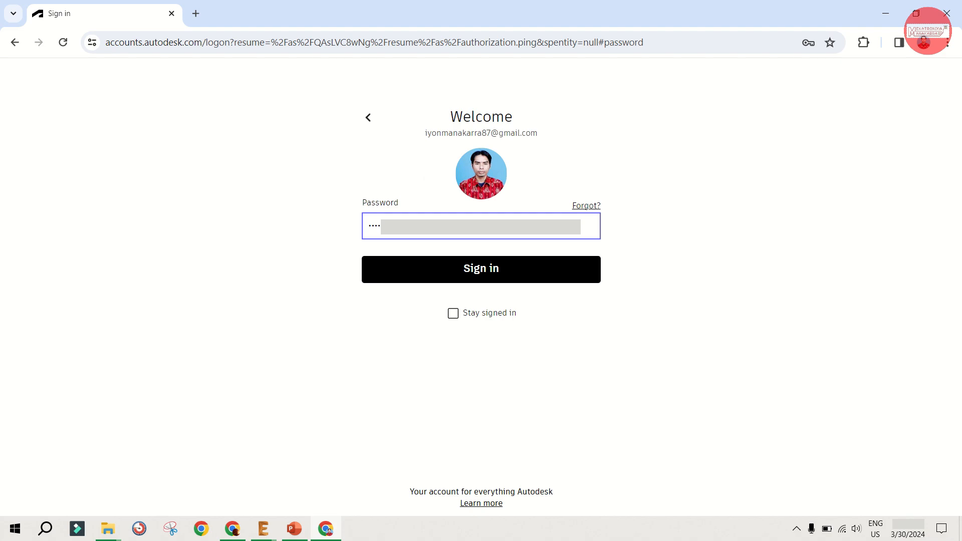
pyautogui.click(504, 262)
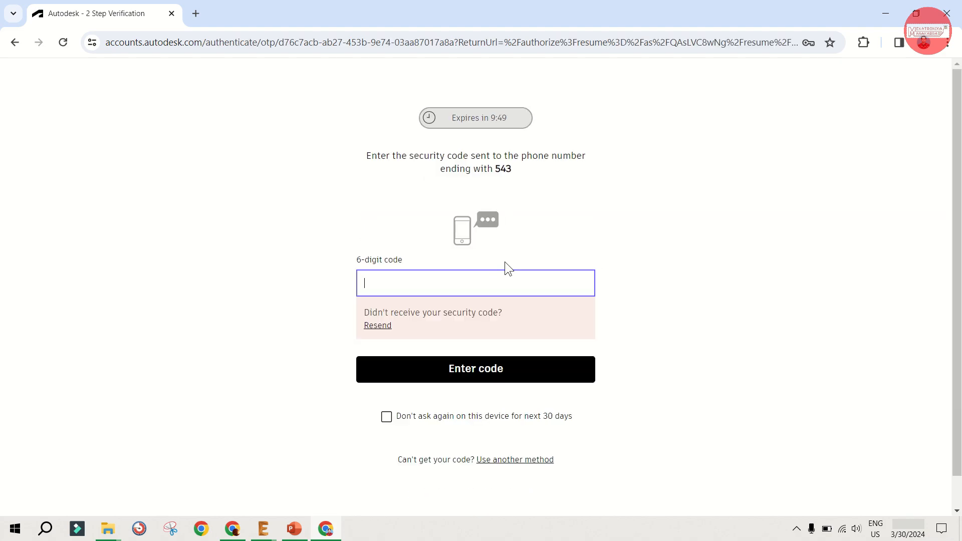
pyautogui.click(502, 376)
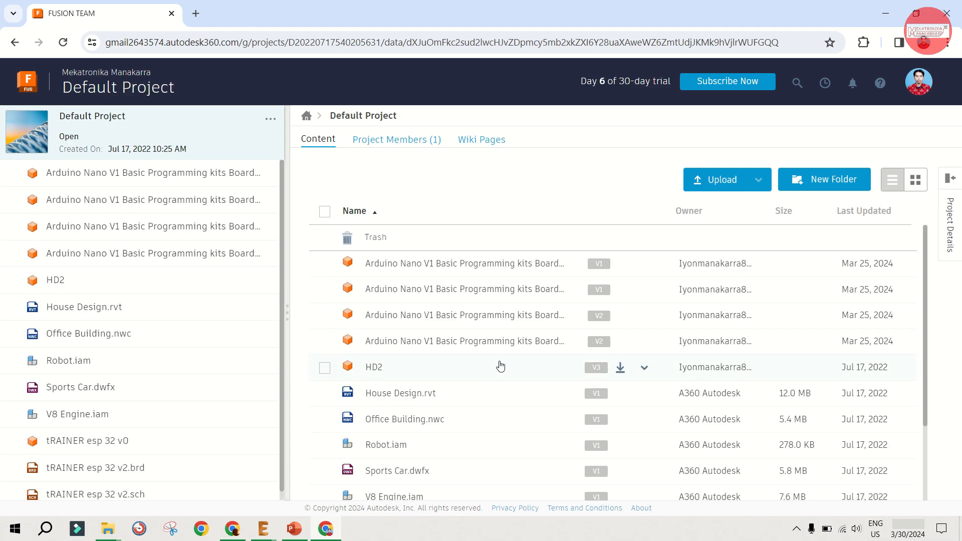
# - Open tRAINER esp 32 v2.brd in Fusion Team's 3D viewer and orbit to a lower front view
pyautogui.click(95, 459)
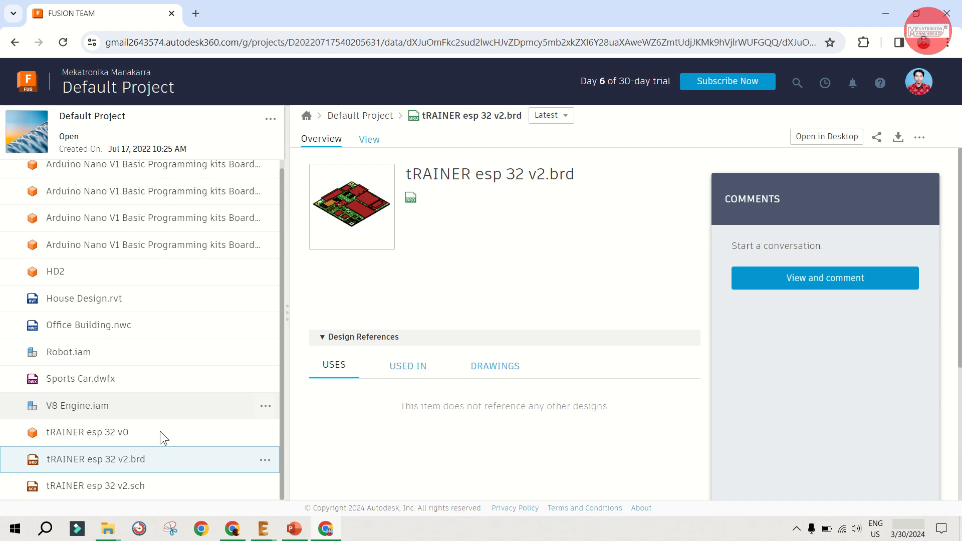
pyautogui.click(369, 139)
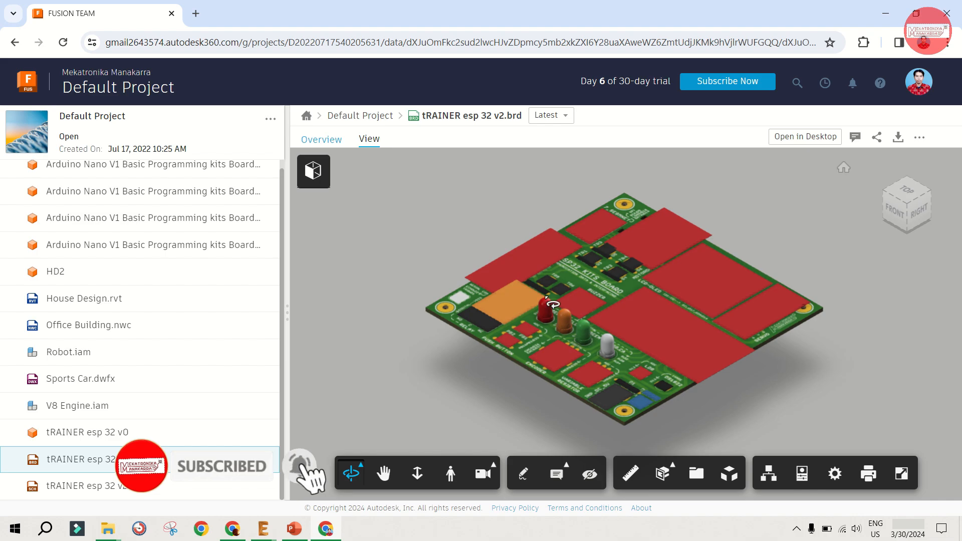
pyautogui.moveTo(459, 341); pyautogui.dragTo(507, 264)
pyautogui.scroll(5, 678, 366)
pyautogui.scroll(3, 591, 279)
pyautogui.scroll(-6, 591, 279)
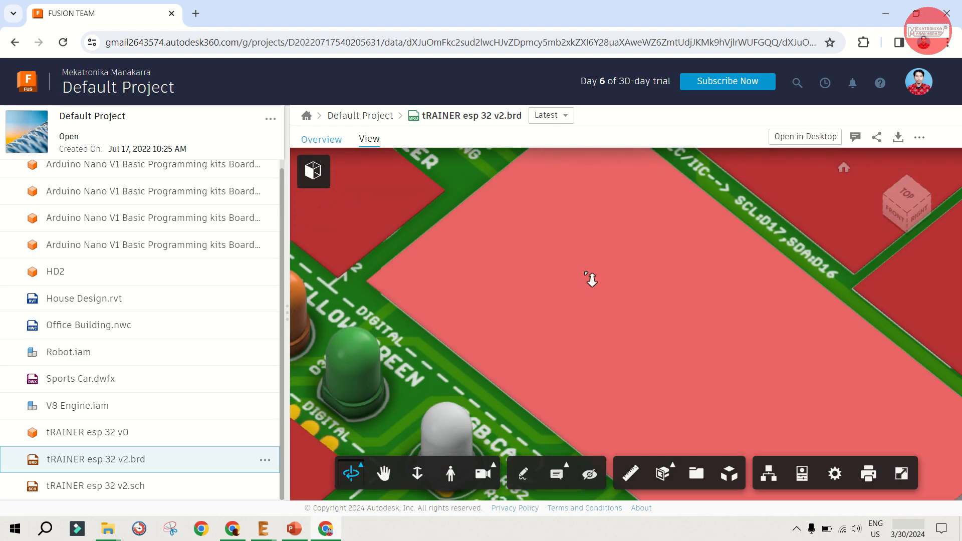
pyautogui.scroll(3, 689, 304)
# - Orbit and zoom the populated board to a near-top overview, then return to EAGLE
pyautogui.moveTo(638, 275); pyautogui.dragTo(711, 393)
pyautogui.scroll(-8, 689, 305)
pyautogui.scroll(-3, 532, 365)
pyautogui.scroll(8, 532, 364)
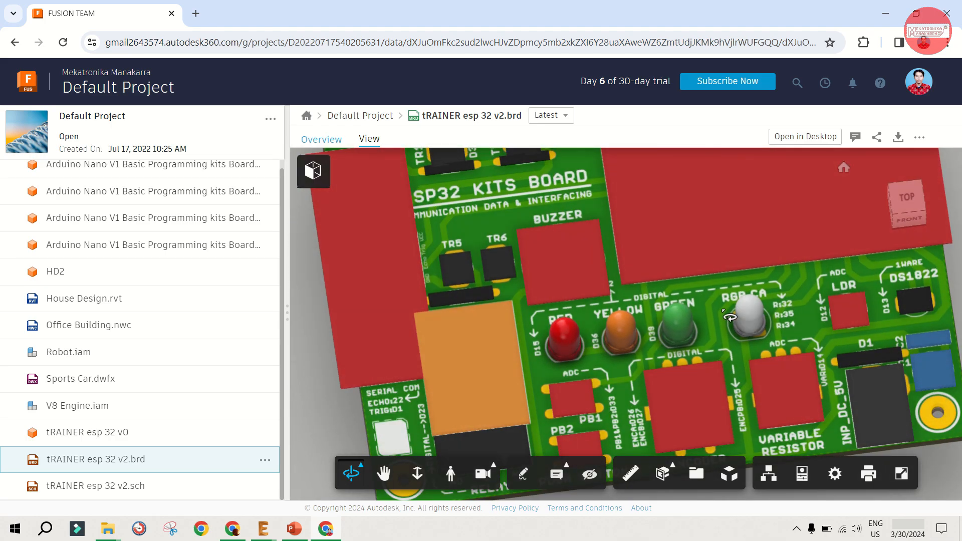
pyautogui.moveTo(732, 290); pyautogui.dragTo(731, 335)
pyautogui.moveTo(388, 336); pyautogui.dragTo(491, 366)
pyautogui.scroll(-3, 501, 301)
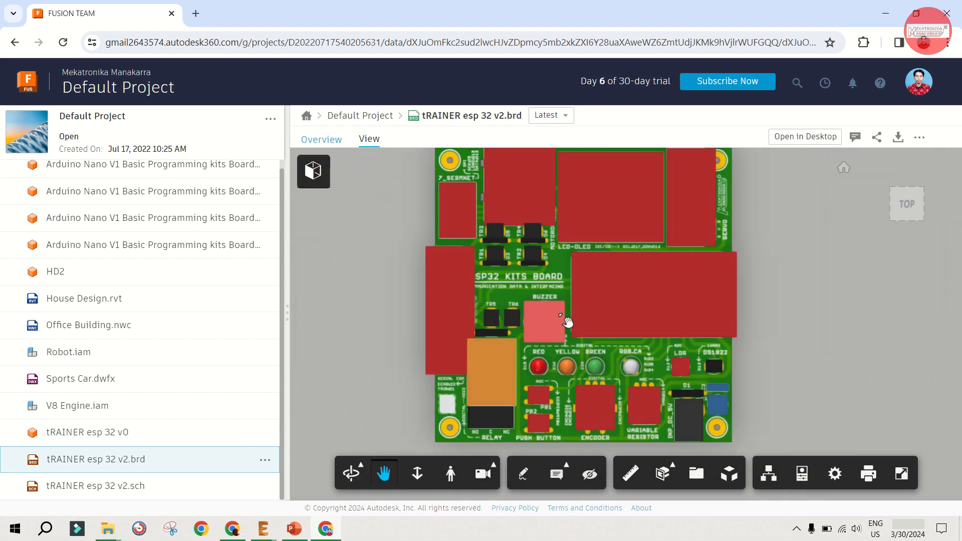
pyautogui.moveTo(263, 529)
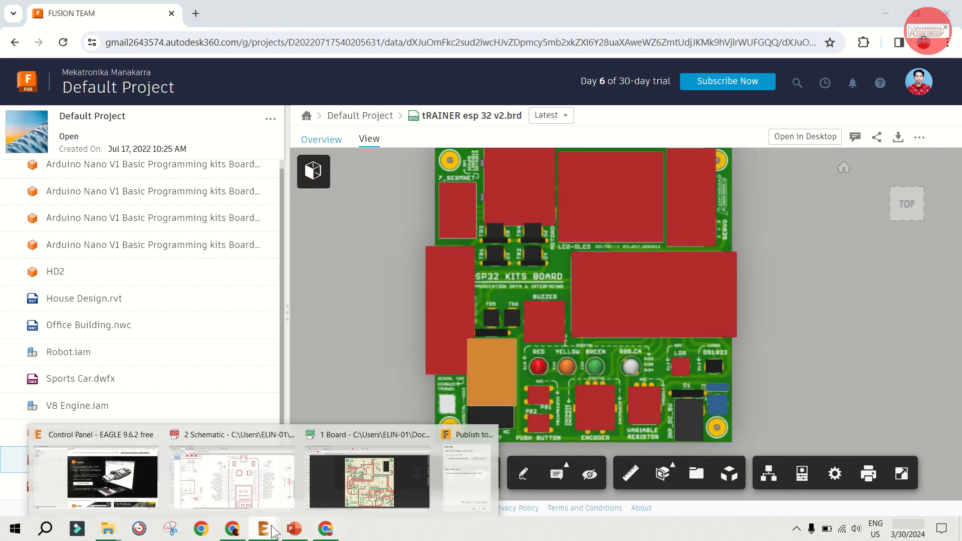
pyautogui.click(361, 475)
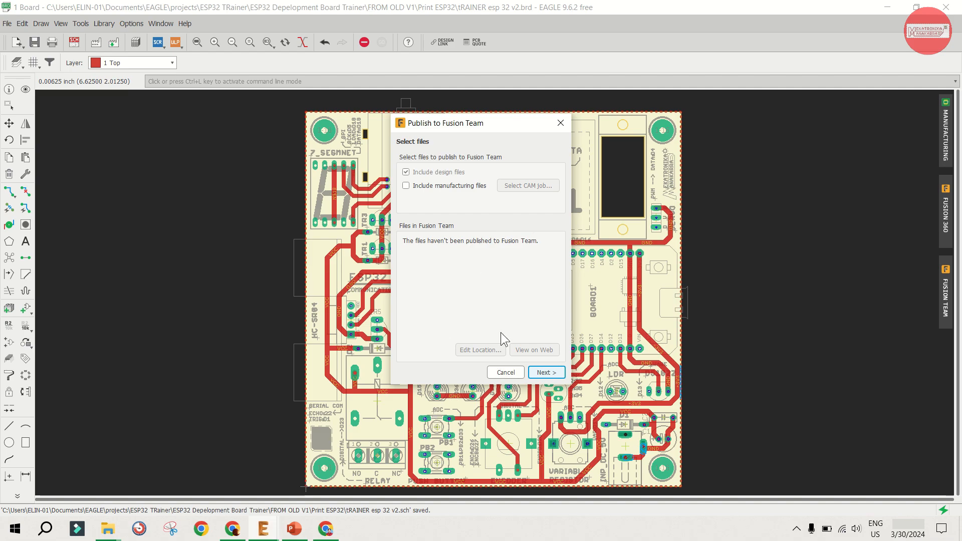
# - Close the Publish dialog, start a custom 3D package for the ESP32 module, and switch to GrabCAD
pyautogui.click(561, 123)
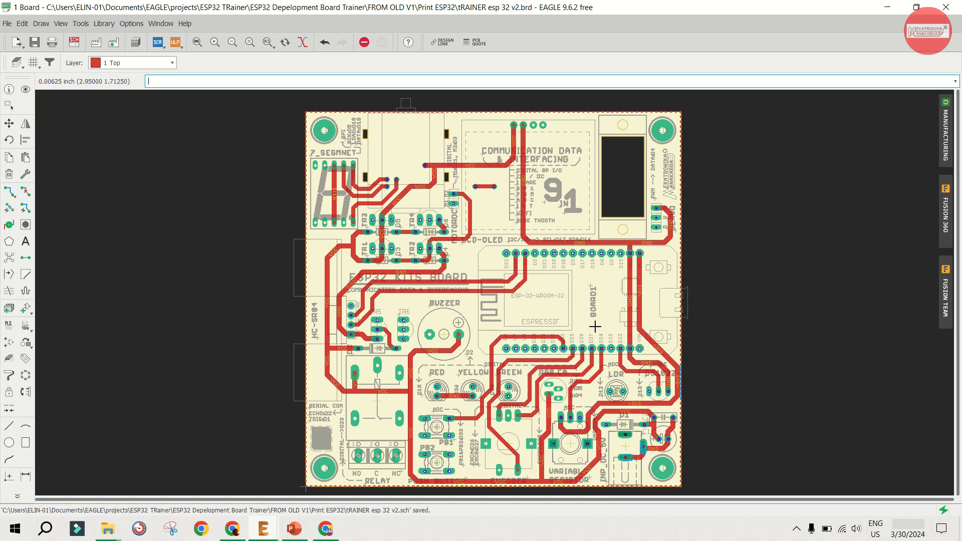
pyautogui.click(9, 125)
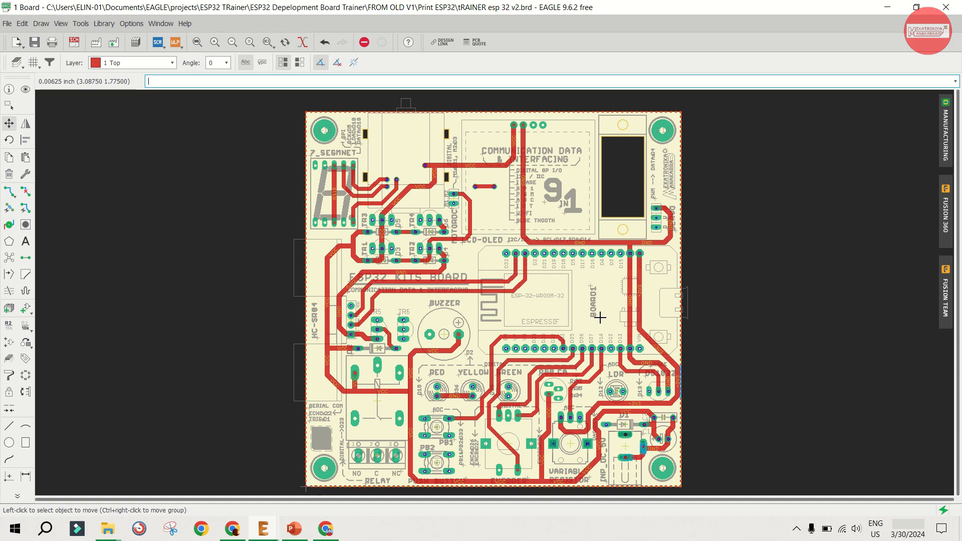
pyautogui.rightClick(640, 253)
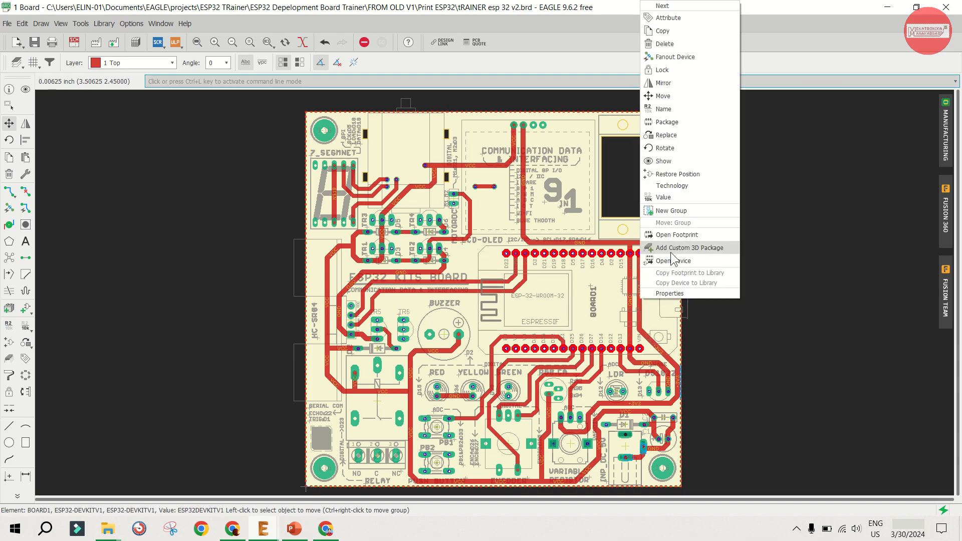
pyautogui.click(715, 246)
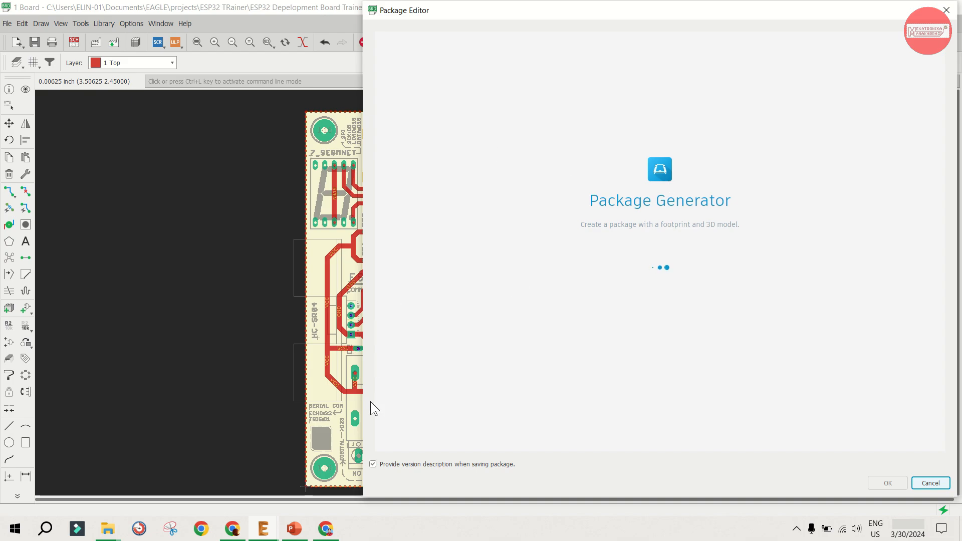
pyautogui.click(232, 528)
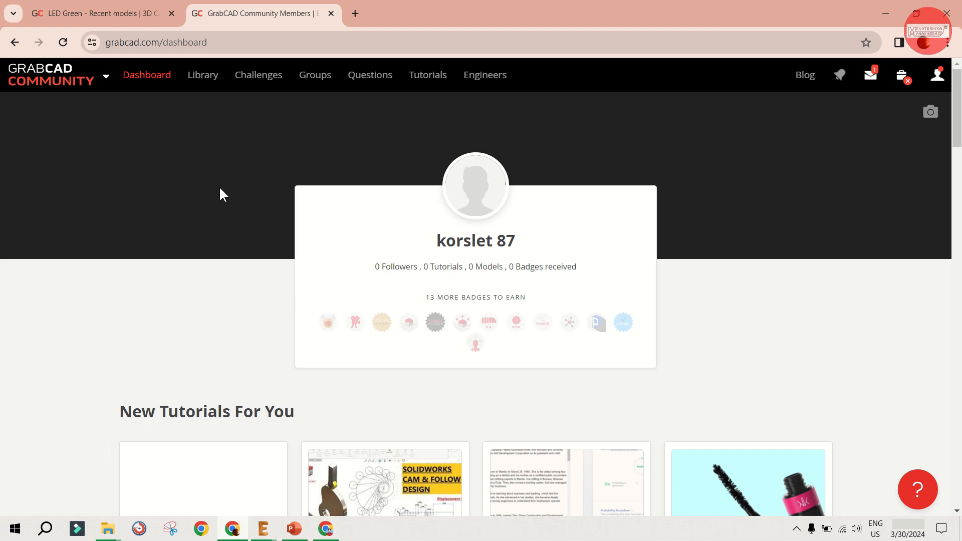
# - Search the GrabCAD model library for ESP32 models
pyautogui.click(200, 86)
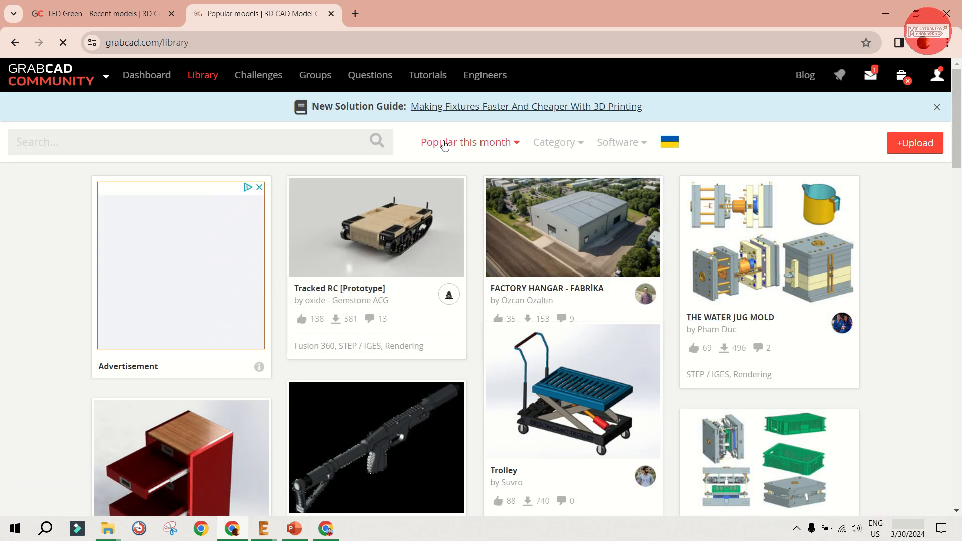
pyautogui.write('ESP32')
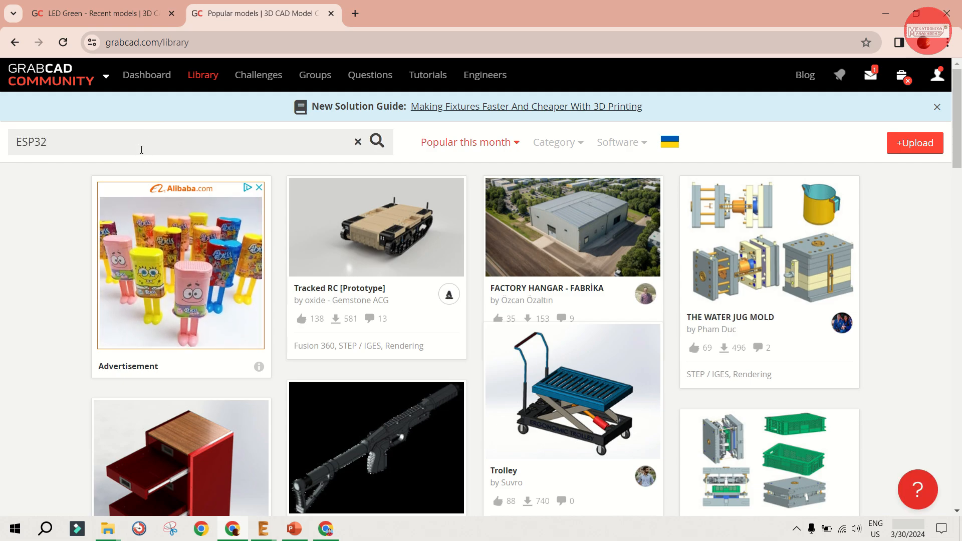
pyautogui.press('Return')
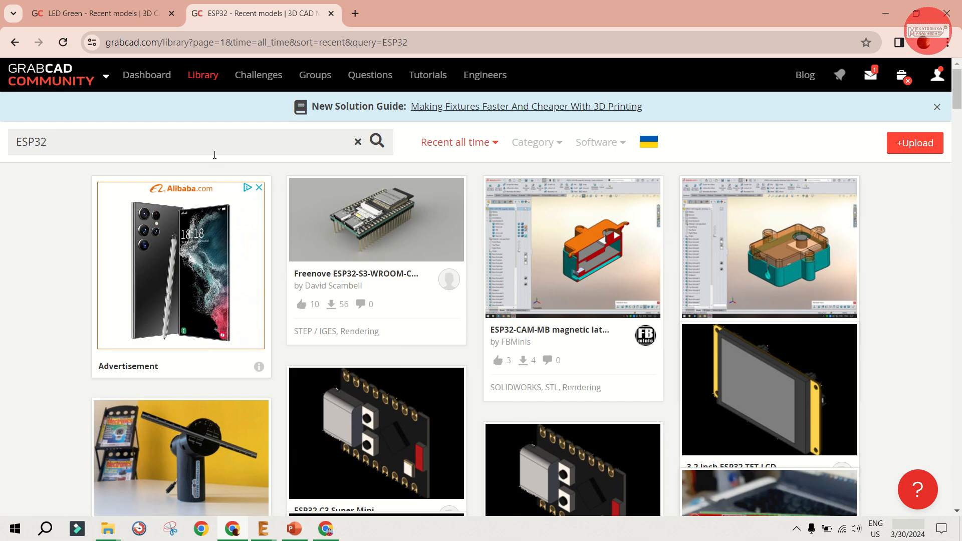
pyautogui.press('Return')
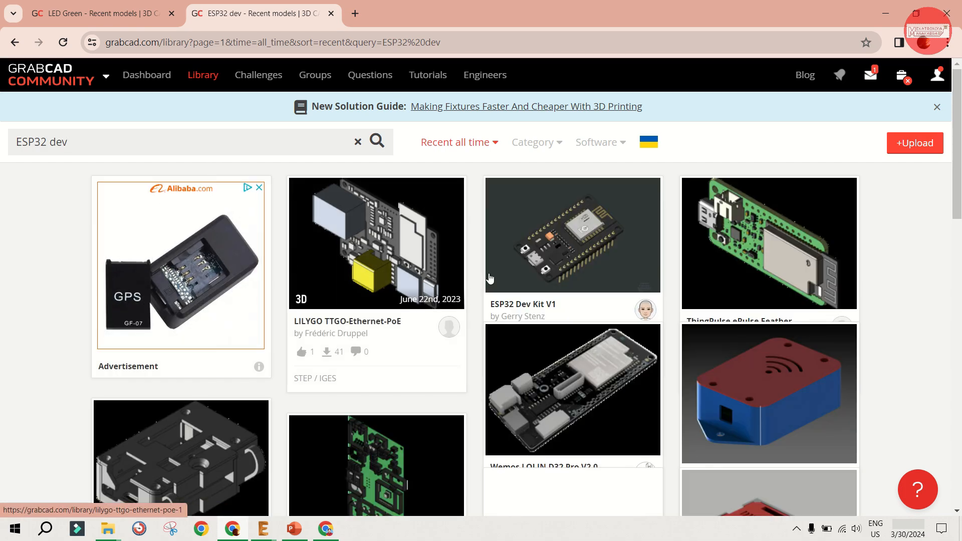
pyautogui.scroll(-5, 574, 266)
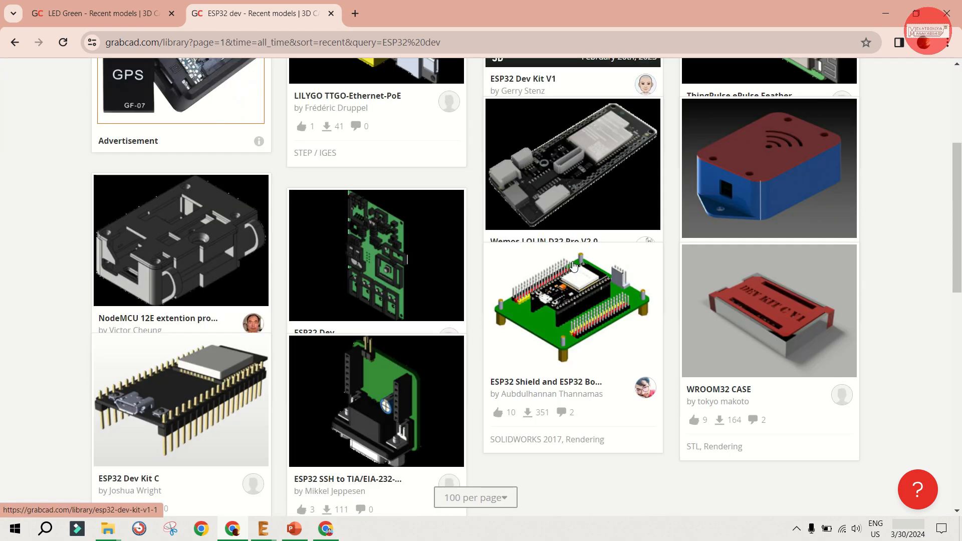
pyautogui.scroll(-2, 574, 265)
pyautogui.scroll(7, 574, 266)
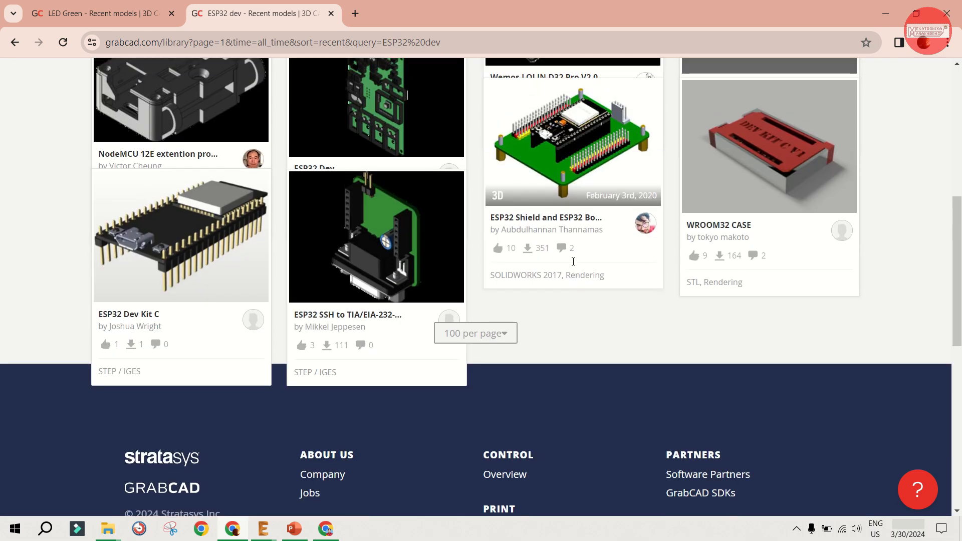
pyautogui.scroll(-5, 576, 262)
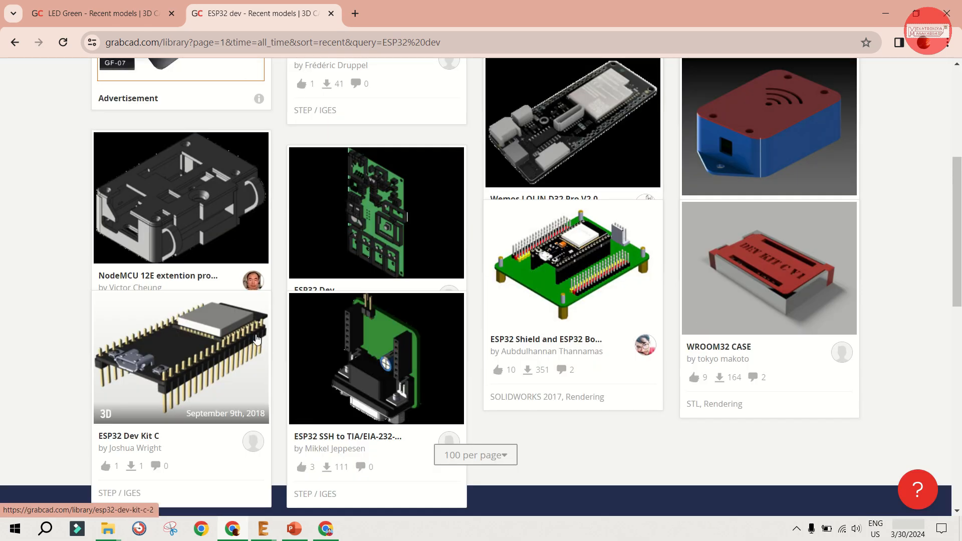
pyautogui.scroll(5, 628, 302)
# - Open the ESP32 Dev Kit V1 model page and download its files
pyautogui.click(541, 254)
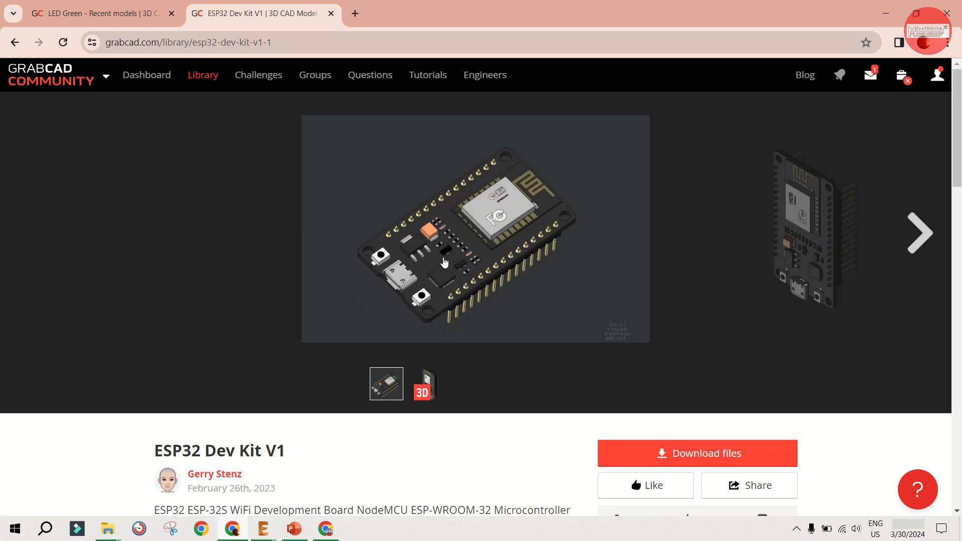
pyautogui.scroll(-13, 444, 258)
pyautogui.scroll(8, 443, 256)
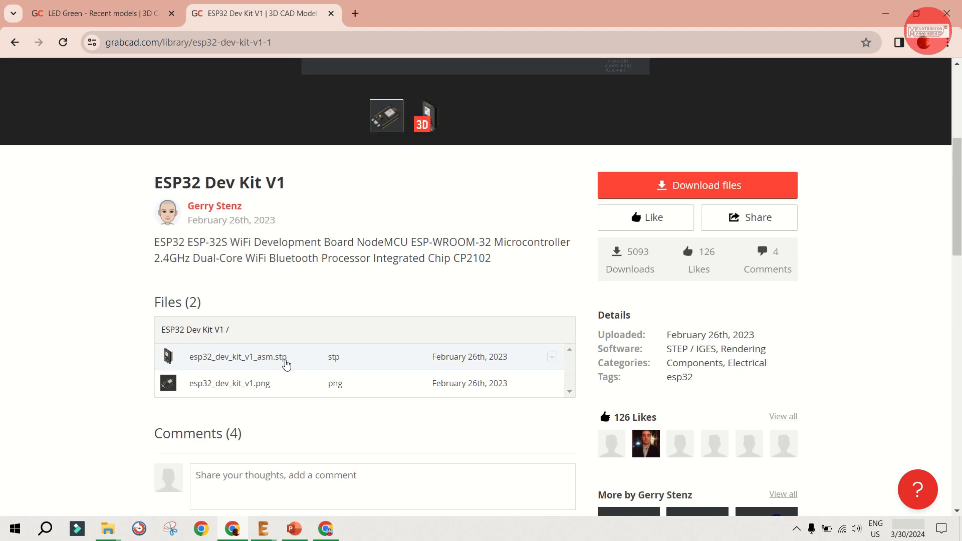
pyautogui.scroll(3, 479, 365)
pyautogui.click(671, 326)
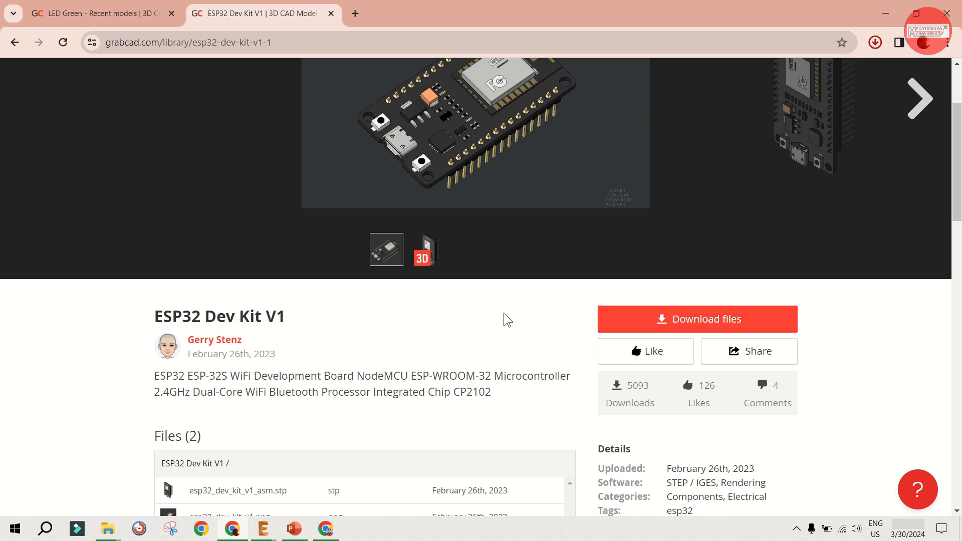
# - Show esp32-dev-kit-v1-1.snapshot.3.zip in the Downloads folder and select it
pyautogui.click(837, 80)
pyautogui.click(541, 218)
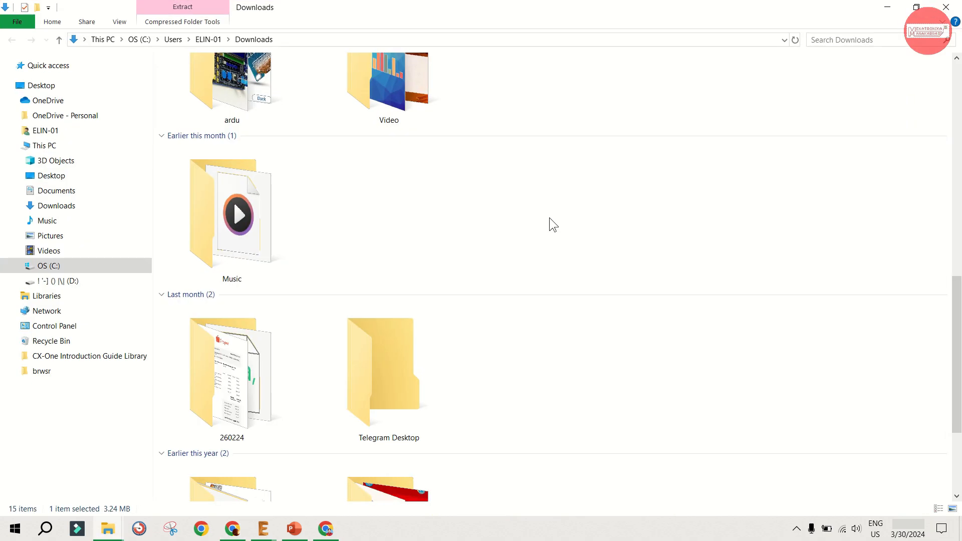
pyautogui.scroll(10, 550, 224)
pyautogui.click(487, 300)
pyautogui.click(421, 305)
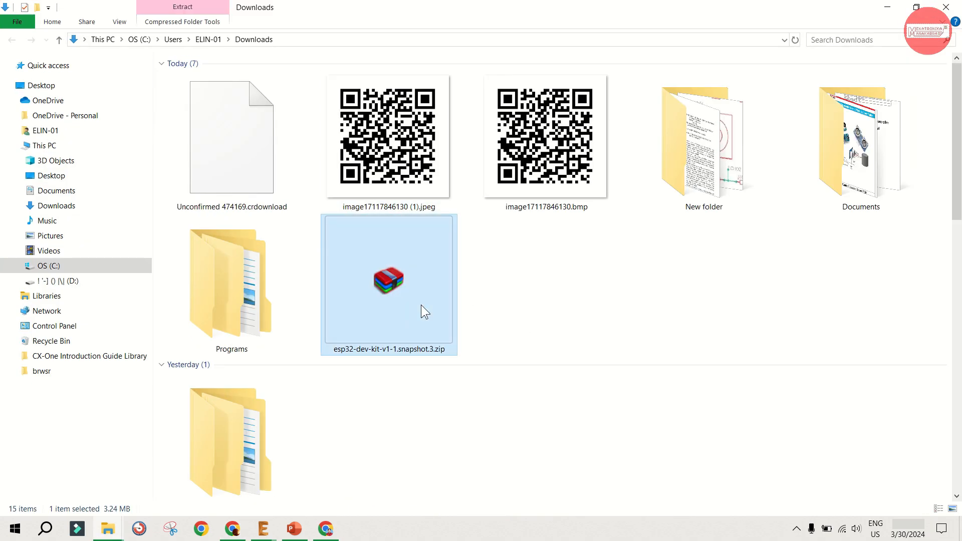
pyautogui.click(551, 291)
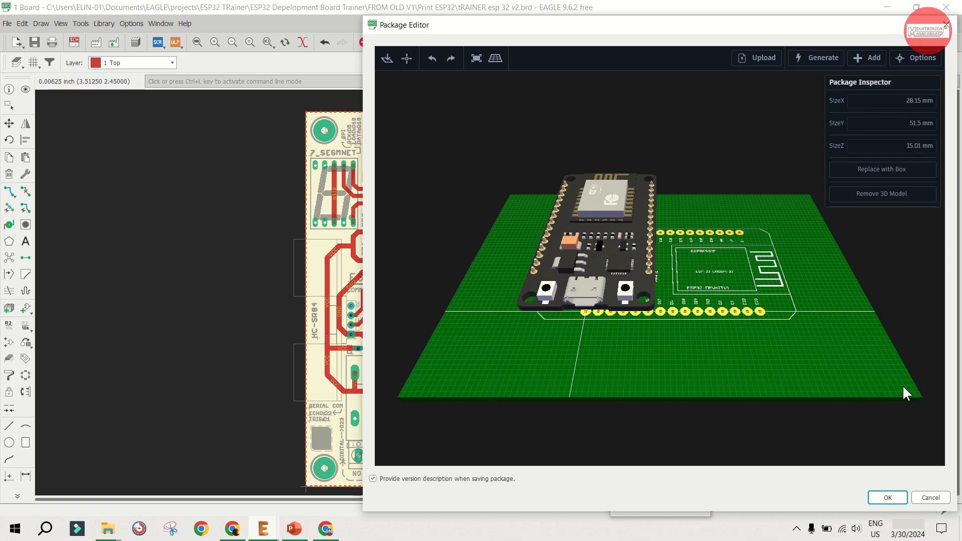
# - Turn the ESP32 model to -90° about Z, move it onto its footprint and raise it
pyautogui.moveTo(519, 338); pyautogui.dragTo(748, 402)
pyautogui.moveTo(705, 317); pyautogui.dragTo(669, 371)
pyautogui.moveTo(733, 330); pyautogui.dragTo(605, 295)
pyautogui.moveTo(707, 396); pyautogui.dragTo(654, 283)
pyautogui.click(654, 283)
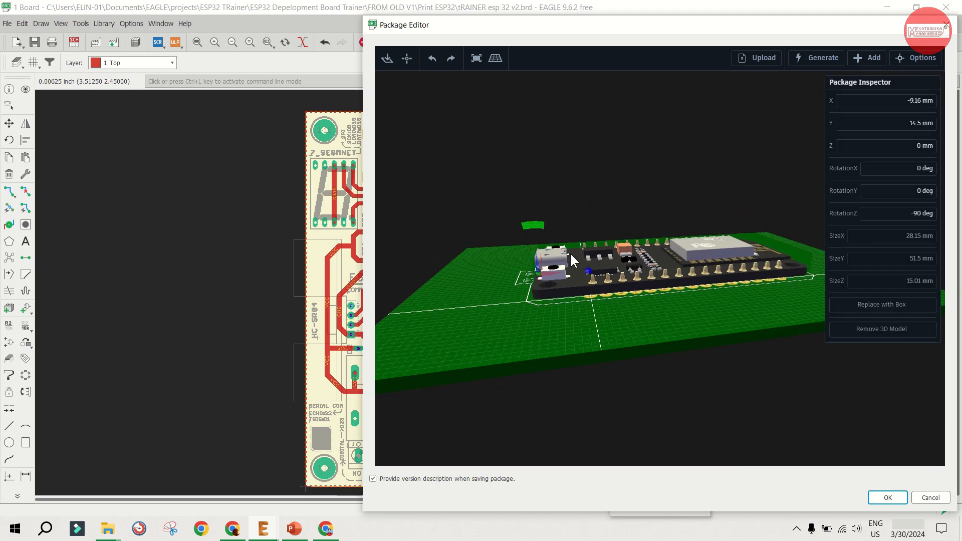
pyautogui.moveTo(537, 261); pyautogui.dragTo(589, 318)
# - Check the header pins' alignment from below and fine-tune the model's height to 6.57 mm
pyautogui.moveTo(625, 389); pyautogui.dragTo(621, 446)
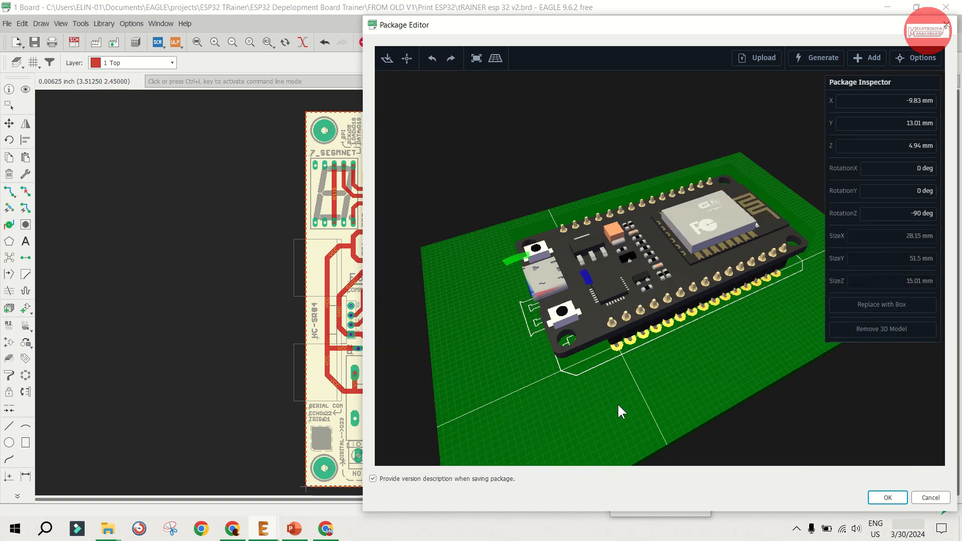
pyautogui.moveTo(676, 435); pyautogui.dragTo(622, 411)
pyautogui.scroll(4, 604, 407)
pyautogui.moveTo(512, 339); pyautogui.dragTo(510, 339)
pyautogui.scroll(-5, 608, 402)
pyautogui.moveTo(608, 402); pyautogui.dragTo(587, 327)
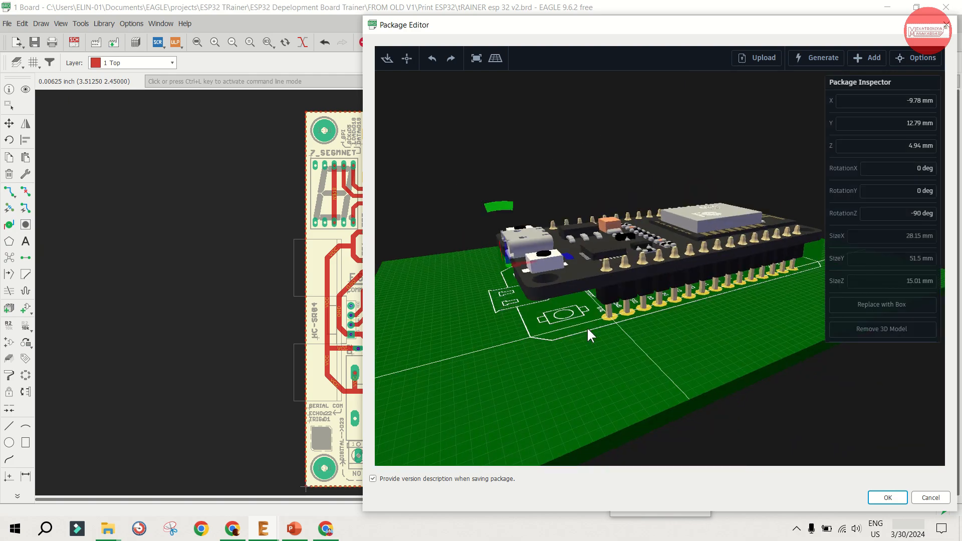
pyautogui.moveTo(504, 247); pyautogui.dragTo(504, 238)
pyautogui.moveTo(612, 374); pyautogui.dragTo(648, 379)
# - Save the positioned ESP32 3D package, confirming the version description
pyautogui.click(884, 498)
pyautogui.click(888, 498)
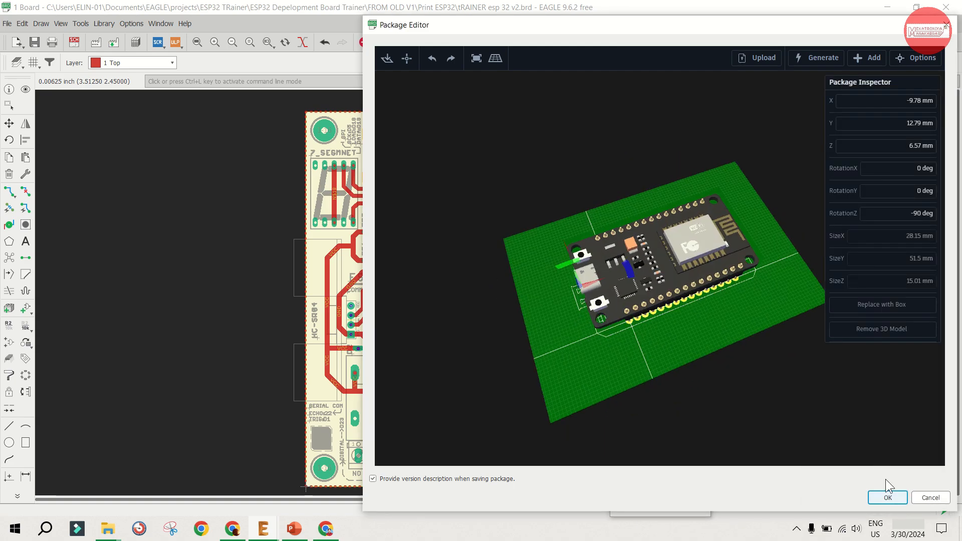
pyautogui.click(892, 500)
pyautogui.click(882, 497)
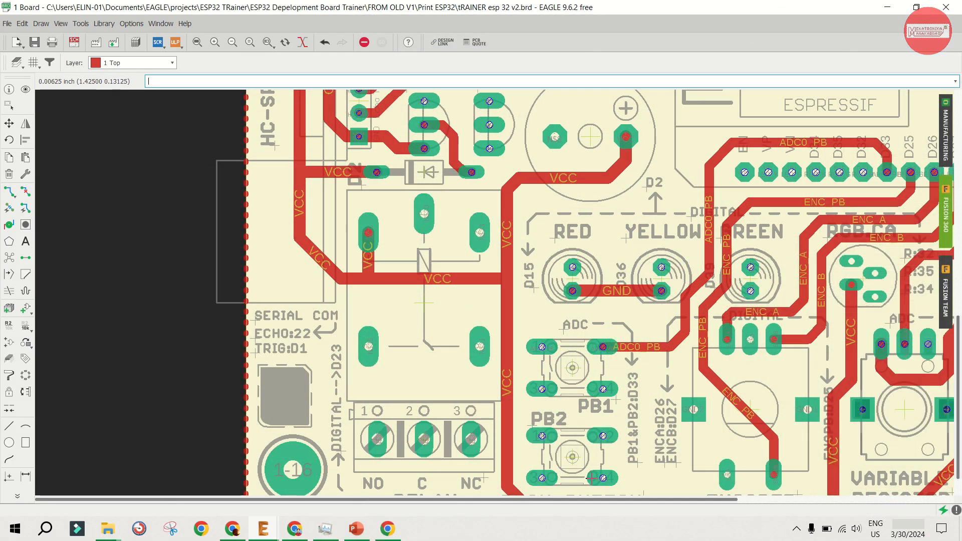
# - Start a custom 3D package for push button PB2 and add the PB 4P H4 model
pyautogui.rightClick(573, 457)
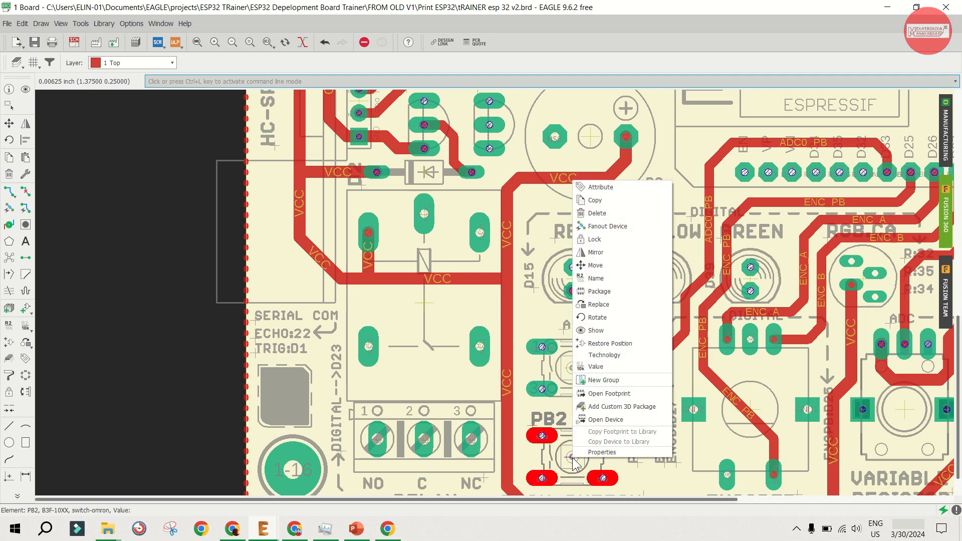
pyautogui.click(590, 405)
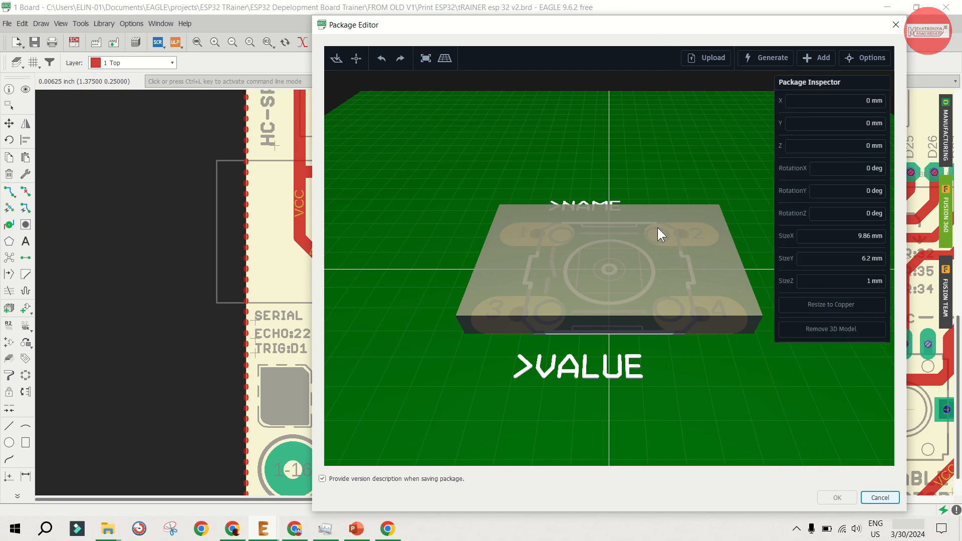
pyautogui.click(816, 58)
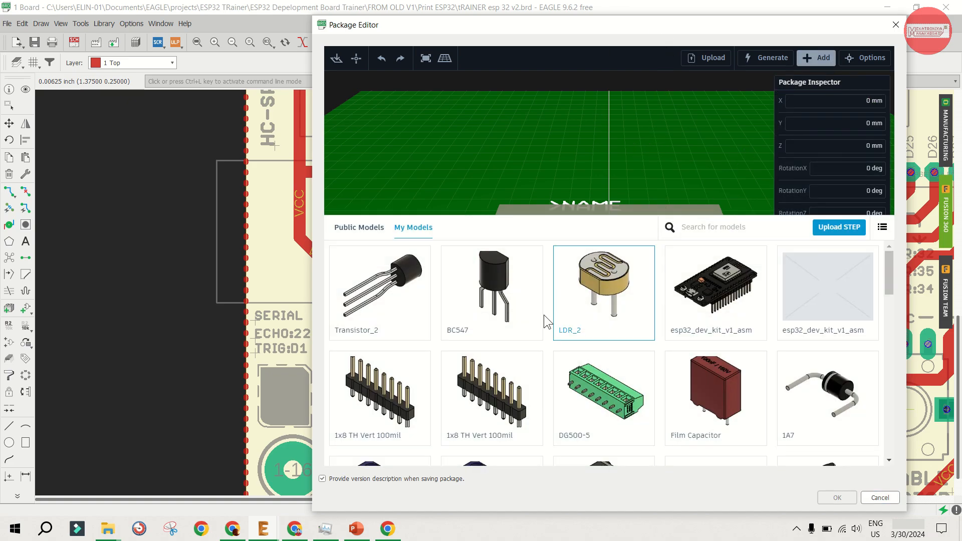
pyautogui.scroll(-1, 514, 319)
pyautogui.scroll(-9, 514, 319)
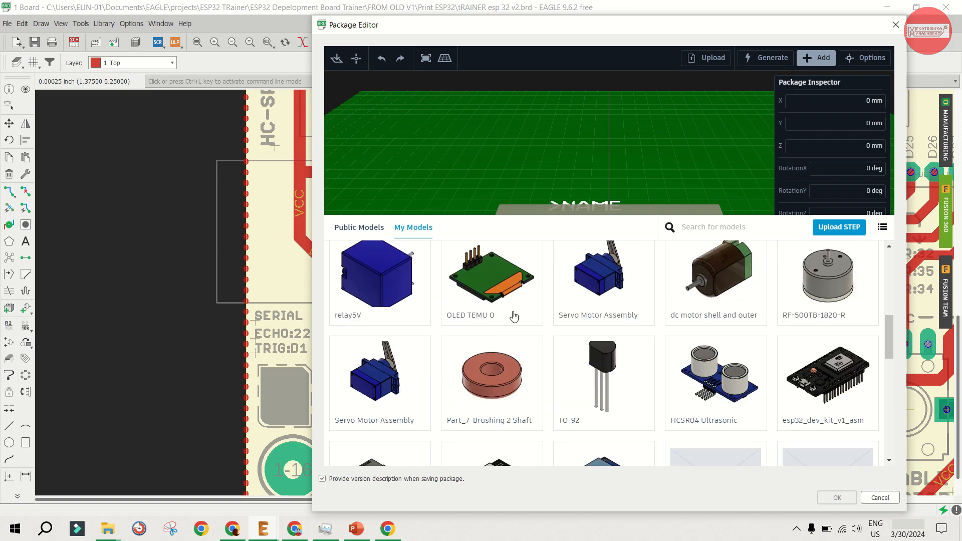
pyautogui.scroll(-5, 539, 313)
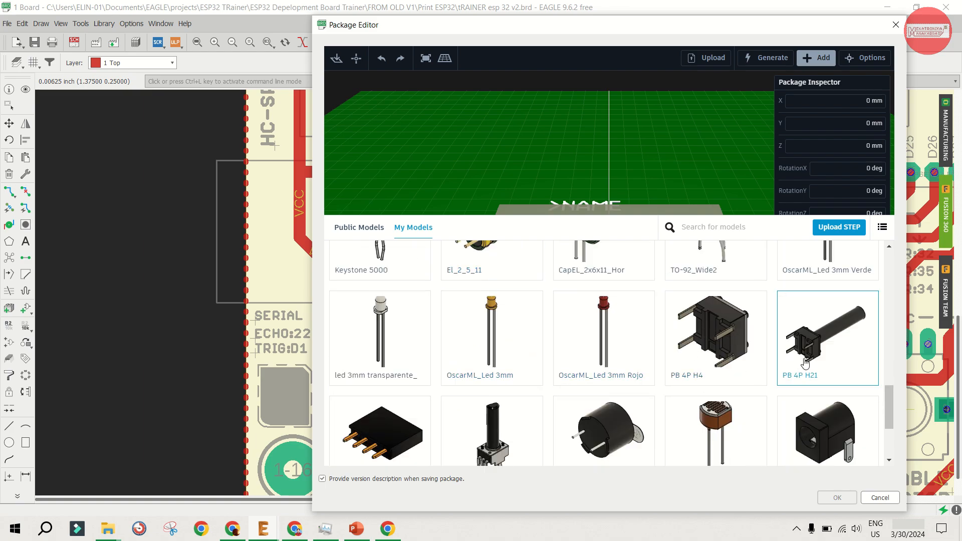
pyautogui.click(721, 357)
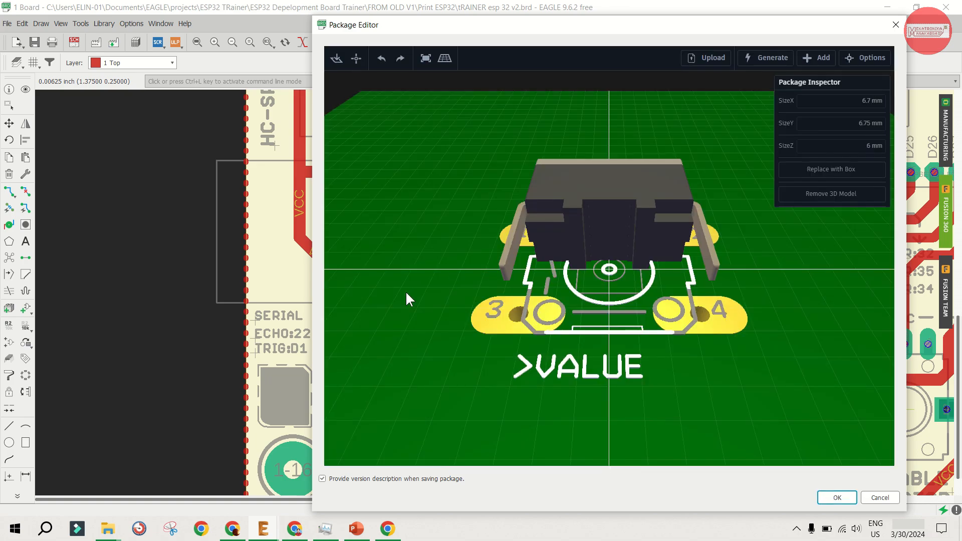
# - Stand the push-button model upright at 90° about X, save the package and dismiss the confirmation
pyautogui.moveTo(407, 294); pyautogui.dragTo(620, 259)
pyautogui.click(620, 259)
pyautogui.moveTo(566, 274); pyautogui.dragTo(615, 245)
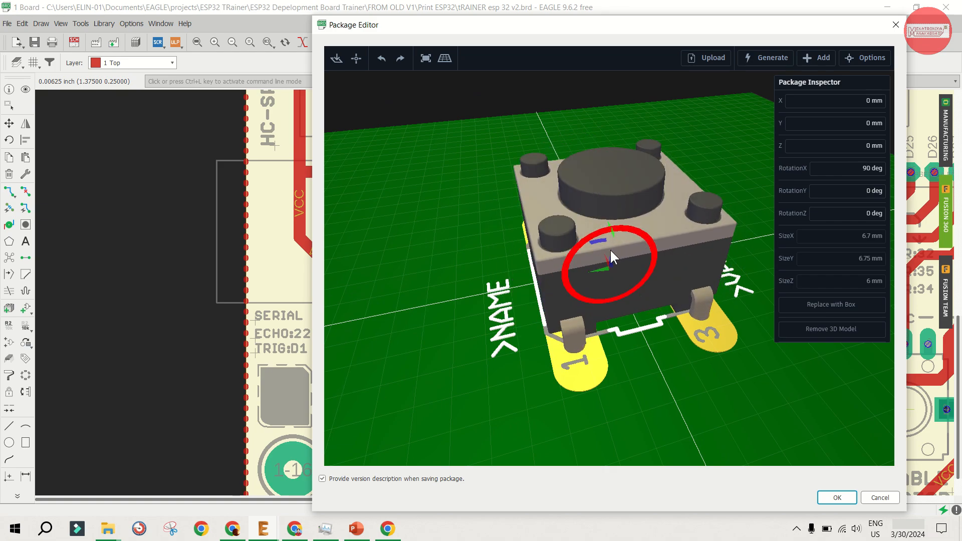
pyautogui.moveTo(442, 384); pyautogui.dragTo(470, 396)
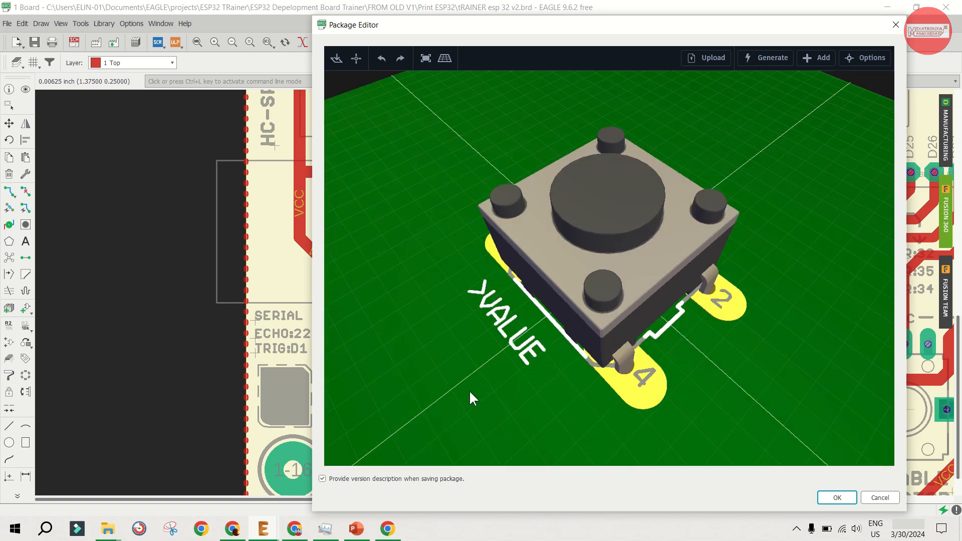
pyautogui.click(836, 497)
pyautogui.click(834, 498)
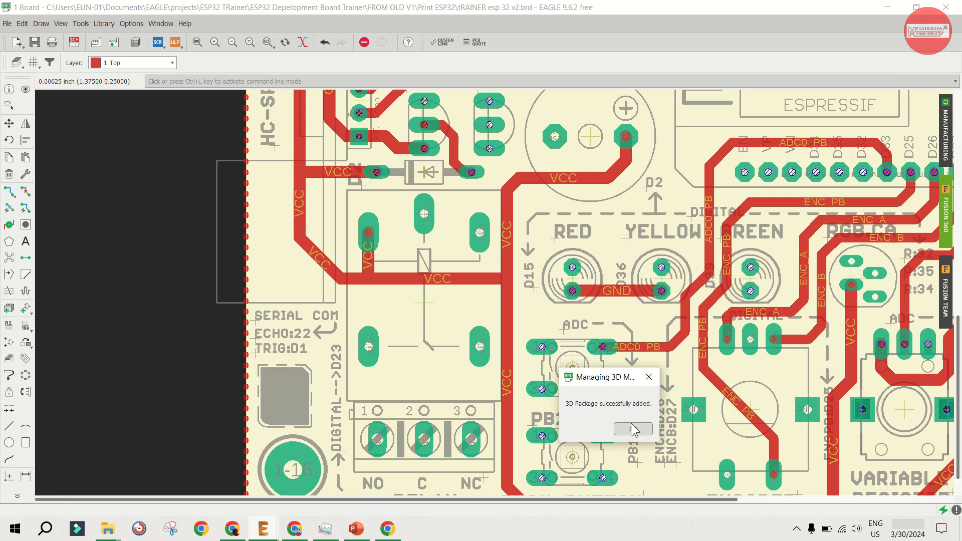
pyautogui.click(632, 428)
# - Start a custom 3D package for the rotary encoder
pyautogui.scroll(-3, 510, 263)
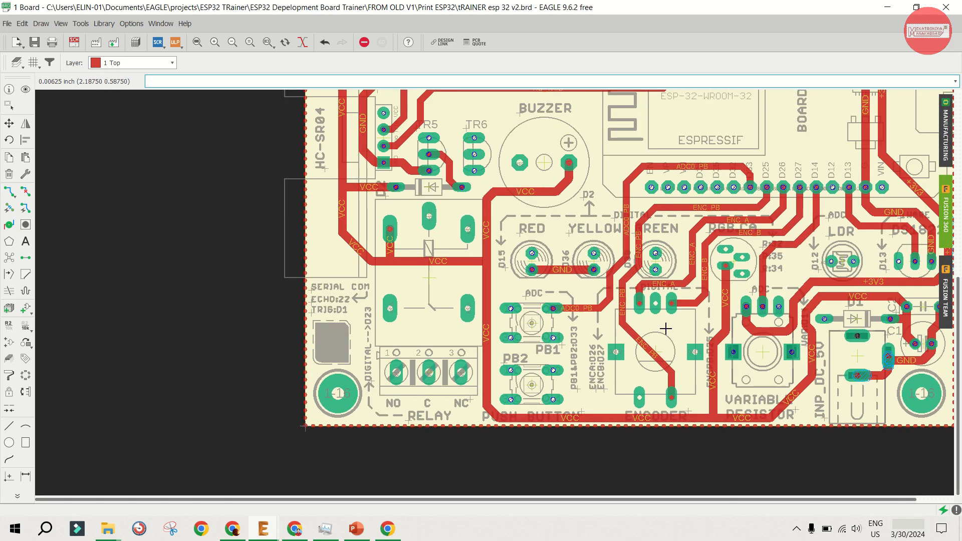
pyautogui.scroll(4, 462, 218)
pyautogui.scroll(-2, 462, 218)
pyautogui.scroll(2, 490, 238)
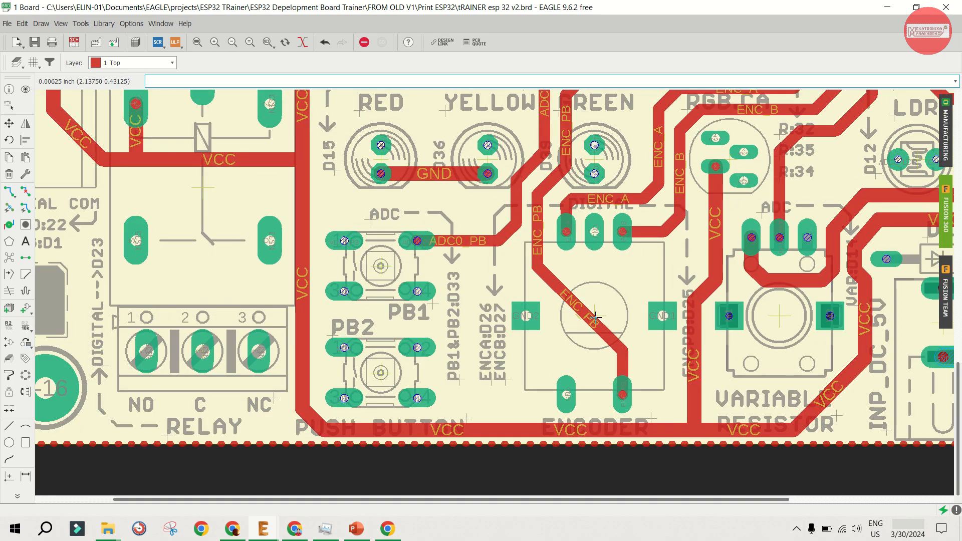
pyautogui.rightClick(594, 317)
pyautogui.click(631, 262)
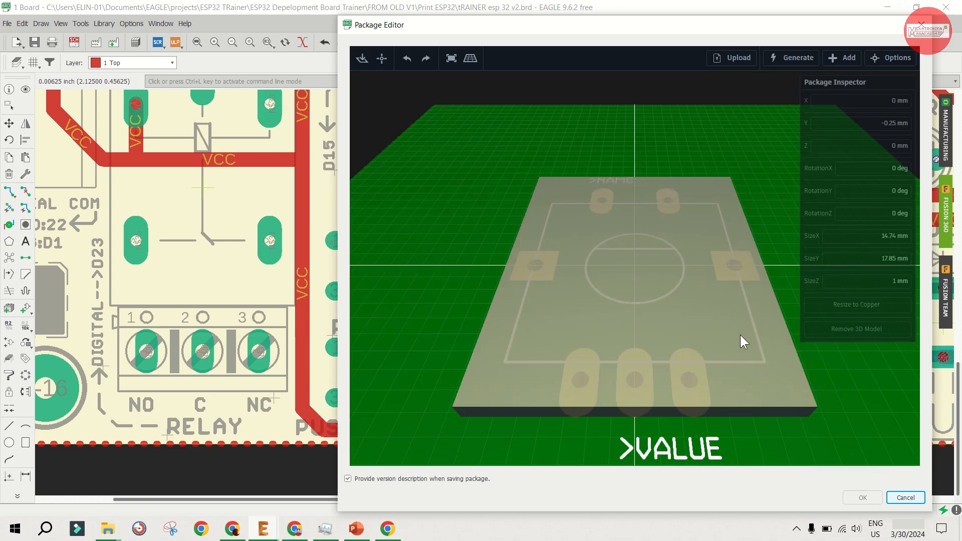
# - Browse the 3D model library and try a library model on the encoder footprint
pyautogui.click(843, 58)
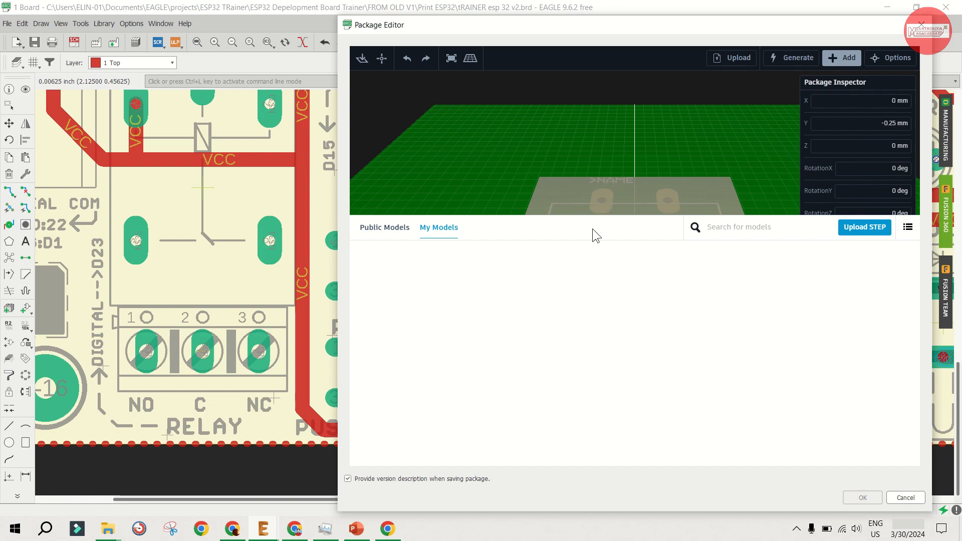
pyautogui.scroll(-1, 560, 298)
pyautogui.scroll(-3, 560, 299)
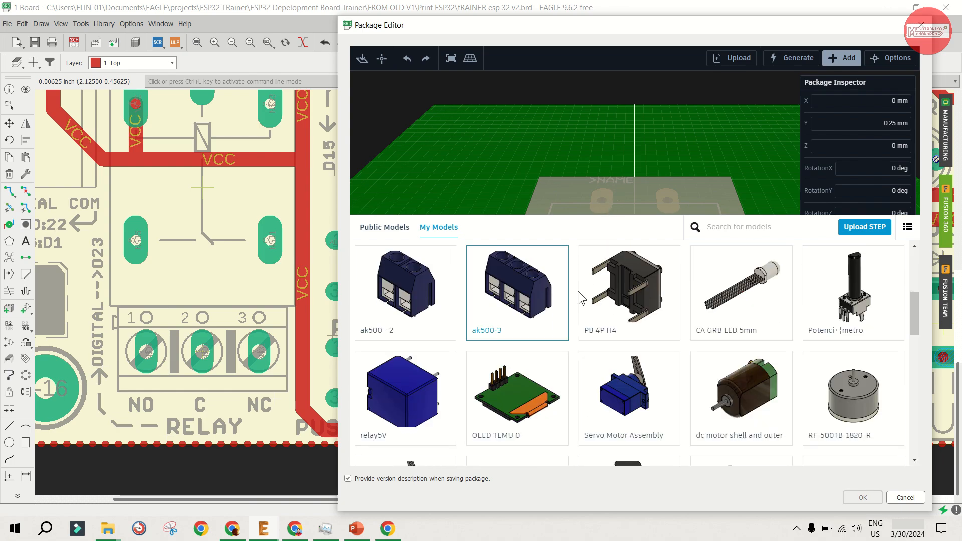
pyautogui.scroll(-2, 731, 313)
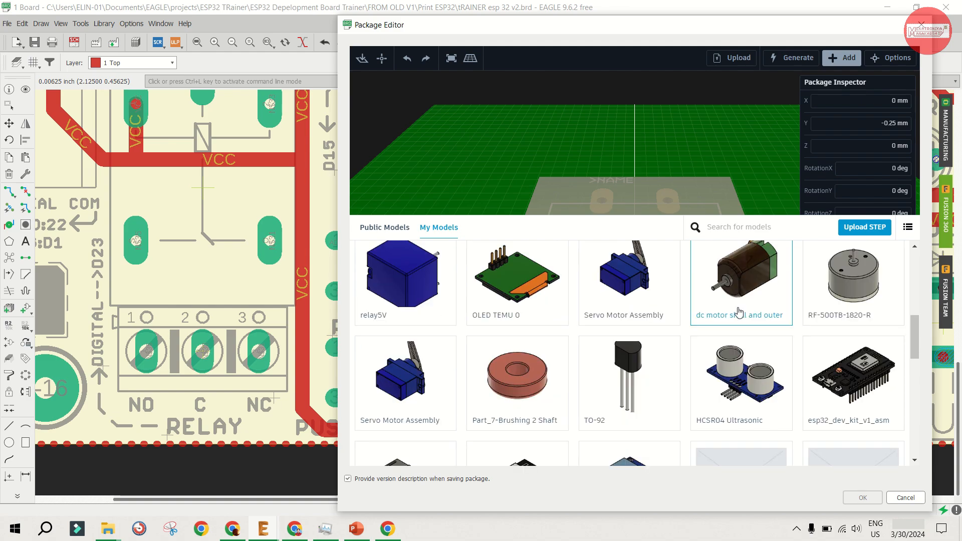
pyautogui.scroll(-5, 739, 313)
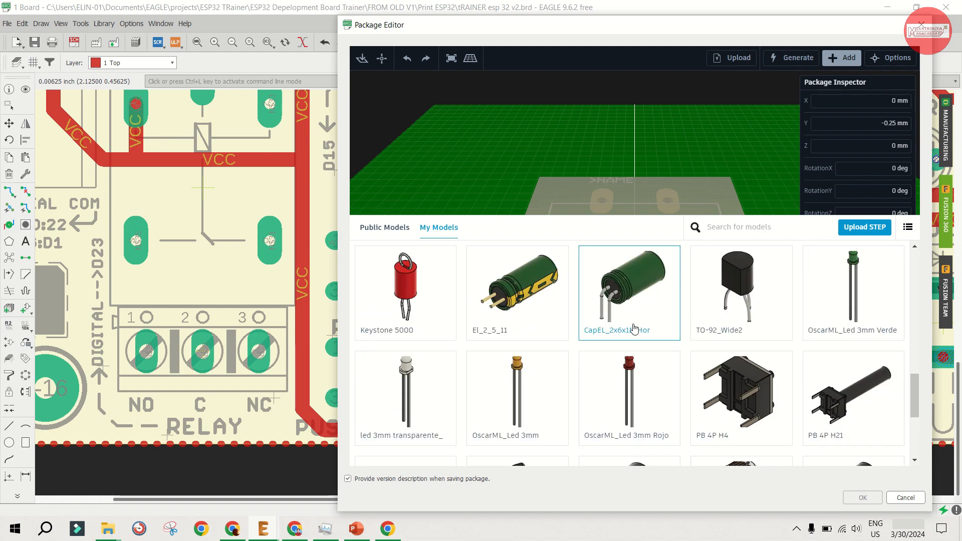
pyautogui.scroll(-2, 633, 331)
pyautogui.scroll(-1, 628, 332)
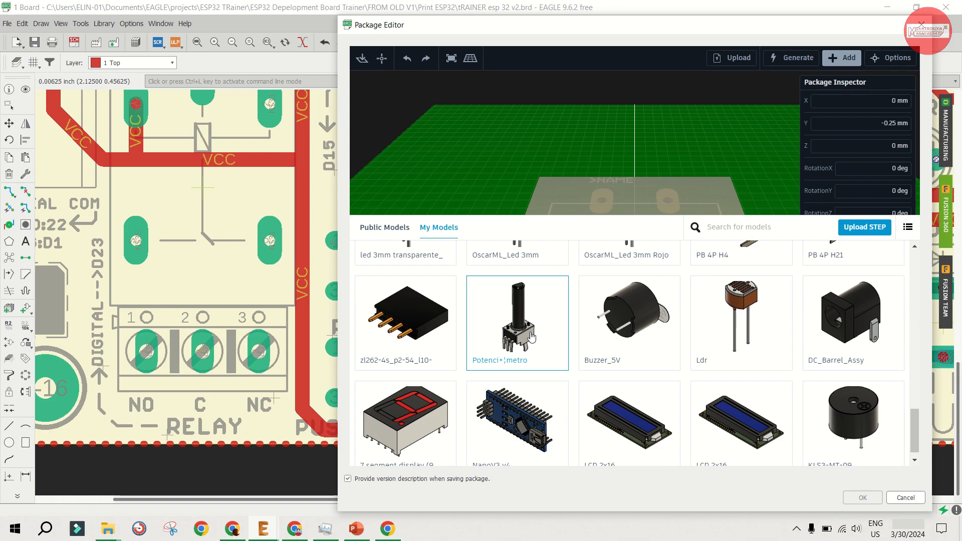
pyautogui.scroll(-1, 539, 331)
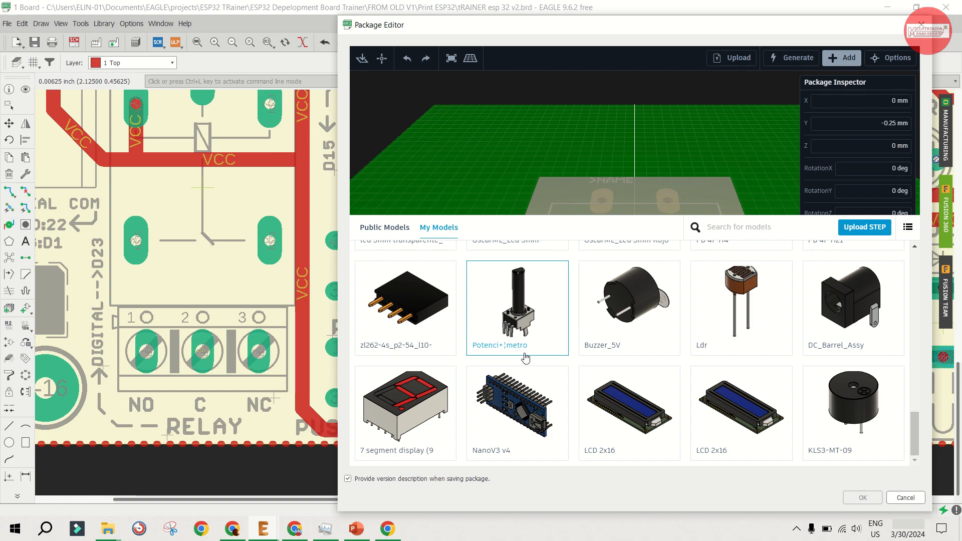
pyautogui.scroll(2, 525, 357)
pyautogui.scroll(8, 543, 369)
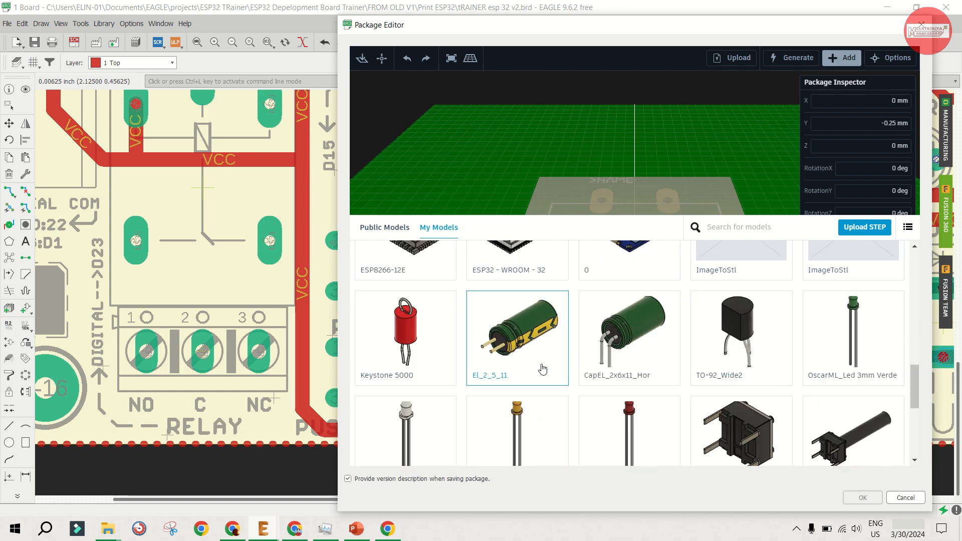
pyautogui.scroll(2, 554, 360)
pyautogui.scroll(-4, 554, 360)
pyautogui.click(552, 362)
# - Upload Rotary Encoder.step from the GRABCARD > 12mm-rotary-encoder folder
pyautogui.click(732, 61)
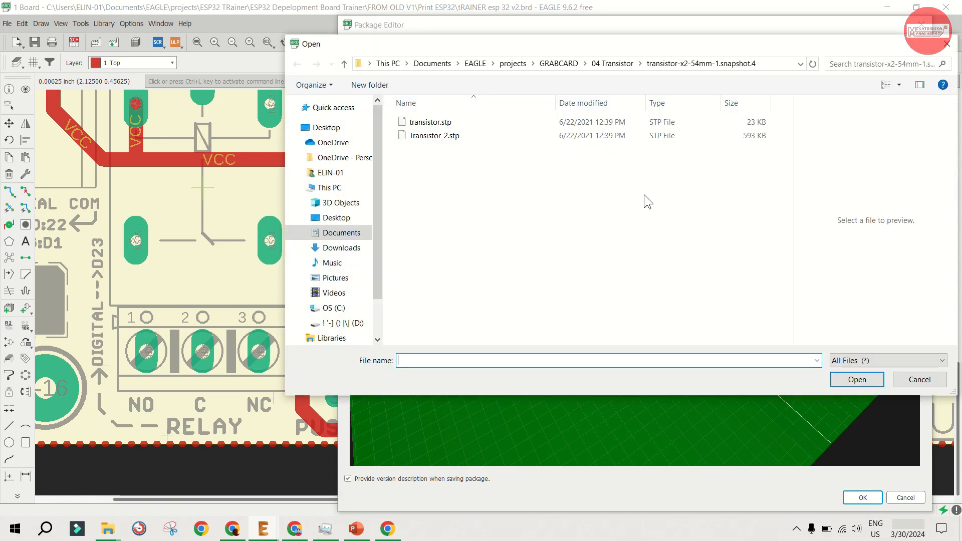
pyautogui.click(545, 64)
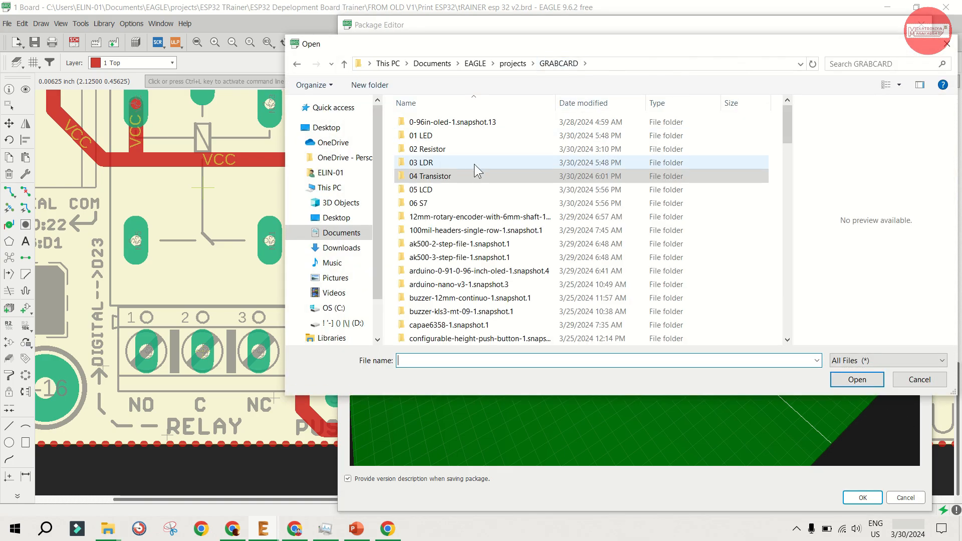
pyautogui.click(455, 219)
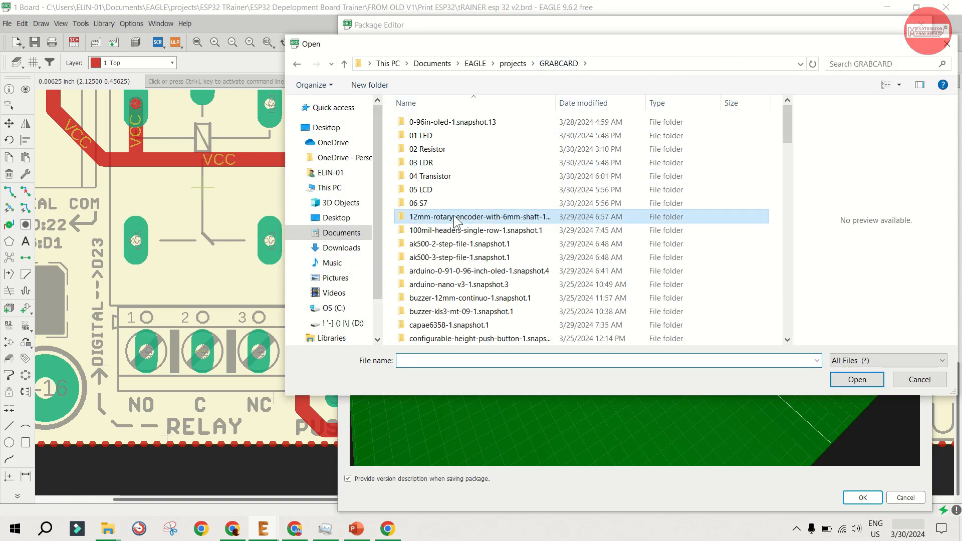
pyautogui.doubleClick(455, 218)
pyautogui.click(486, 152)
pyautogui.doubleClick(486, 153)
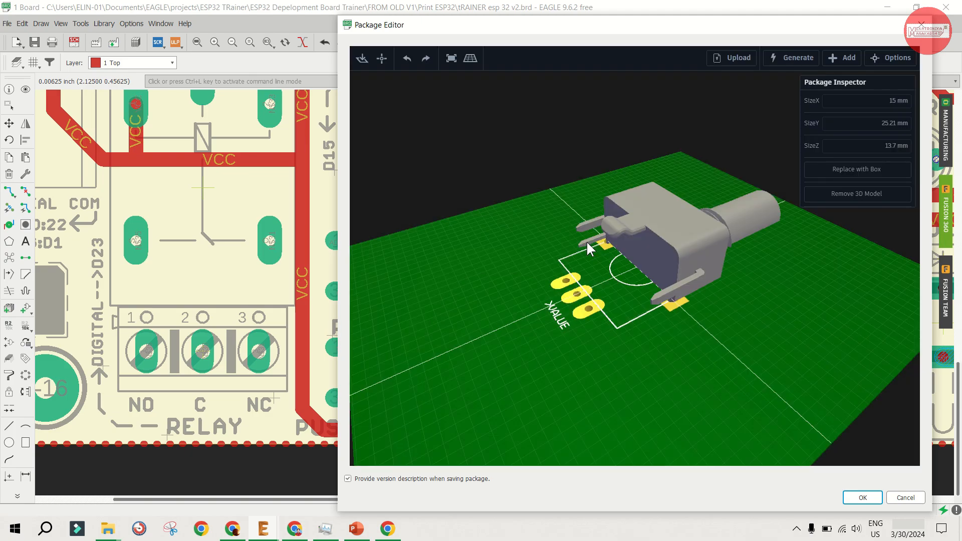
# - Rotate the encoder model 90° about X and 90° about Y onto its pads
pyautogui.moveTo(565, 349); pyautogui.dragTo(635, 363)
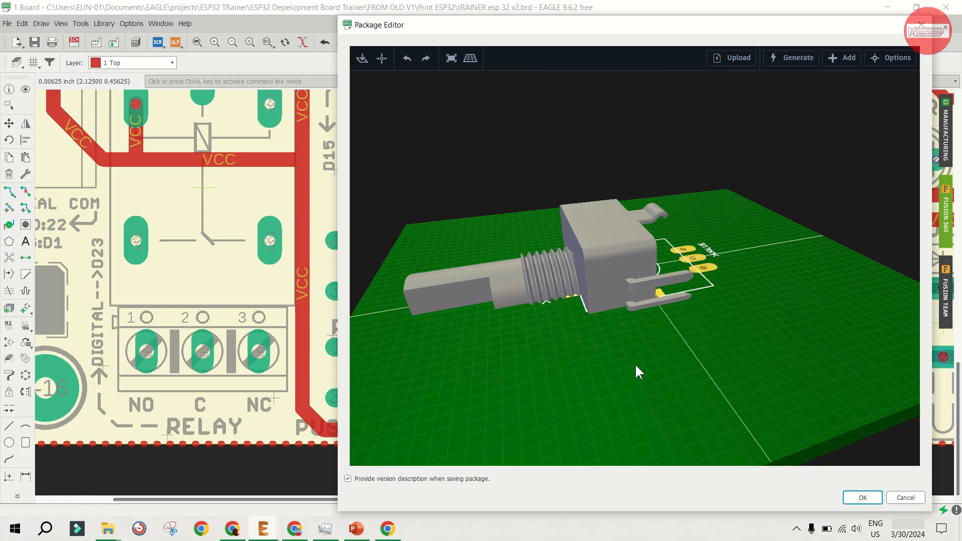
pyautogui.click(619, 291)
pyautogui.moveTo(583, 276); pyautogui.dragTo(630, 251)
pyautogui.moveTo(692, 339); pyautogui.dragTo(591, 263)
pyautogui.moveTo(652, 249); pyautogui.dragTo(598, 256)
pyautogui.moveTo(514, 327); pyautogui.dragTo(559, 319)
# - Set the encoder's height to 0.13 mm above the board and save the package
pyautogui.moveTo(633, 257)
pyautogui.mouseDown()
pyautogui.moveTo(631, 249)
pyautogui.moveTo(636, 256)
pyautogui.mouseUp()
pyautogui.moveTo(624, 314); pyautogui.dragTo(513, 324)
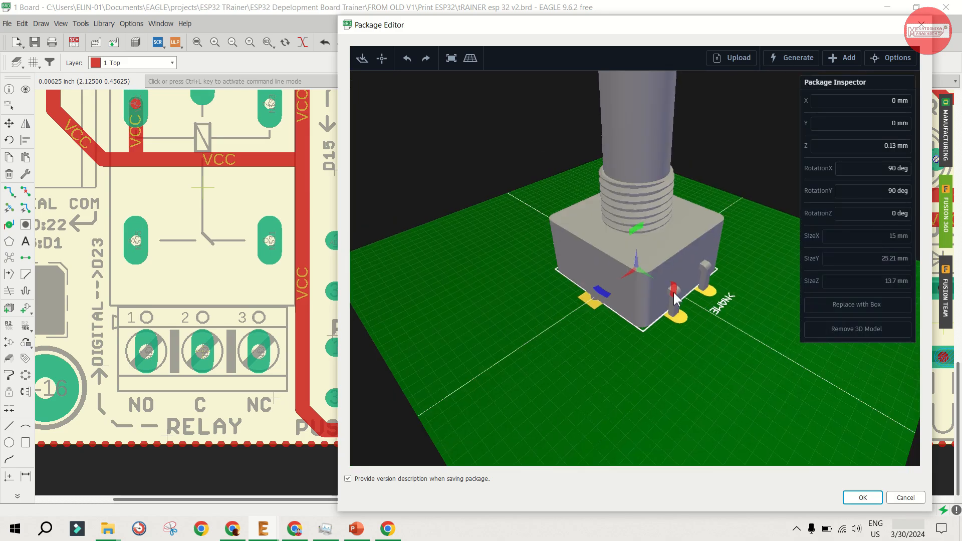
pyautogui.moveTo(657, 291); pyautogui.dragTo(771, 311)
pyautogui.moveTo(660, 337); pyautogui.dragTo(577, 313)
pyautogui.click(859, 498)
pyautogui.click(856, 498)
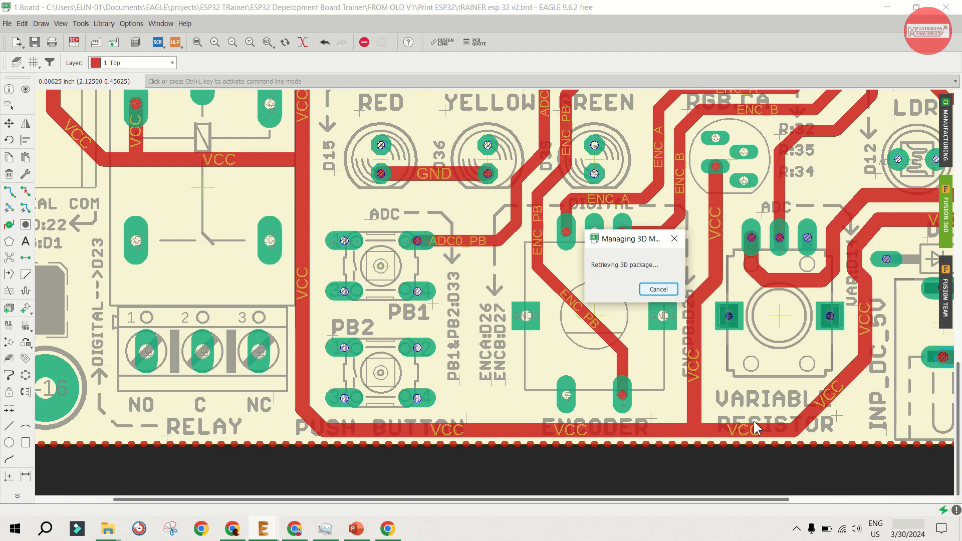
# - Start a custom 3D package for the variable resistor and try a potentiometer model
pyautogui.click(661, 293)
pyautogui.rightClick(783, 316)
pyautogui.click(823, 263)
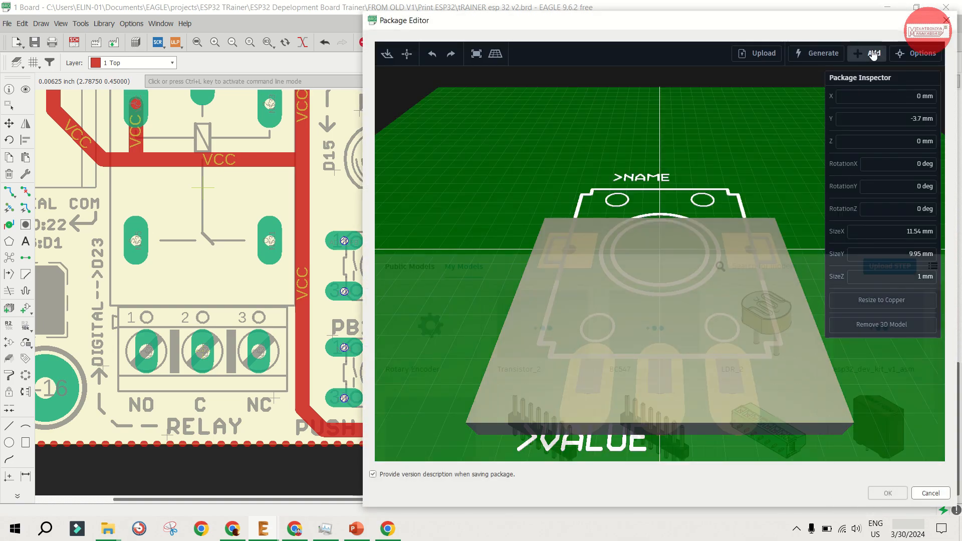
pyautogui.click(867, 53)
pyautogui.scroll(-5, 685, 313)
pyautogui.scroll(-2, 684, 313)
pyautogui.scroll(15, 890, 329)
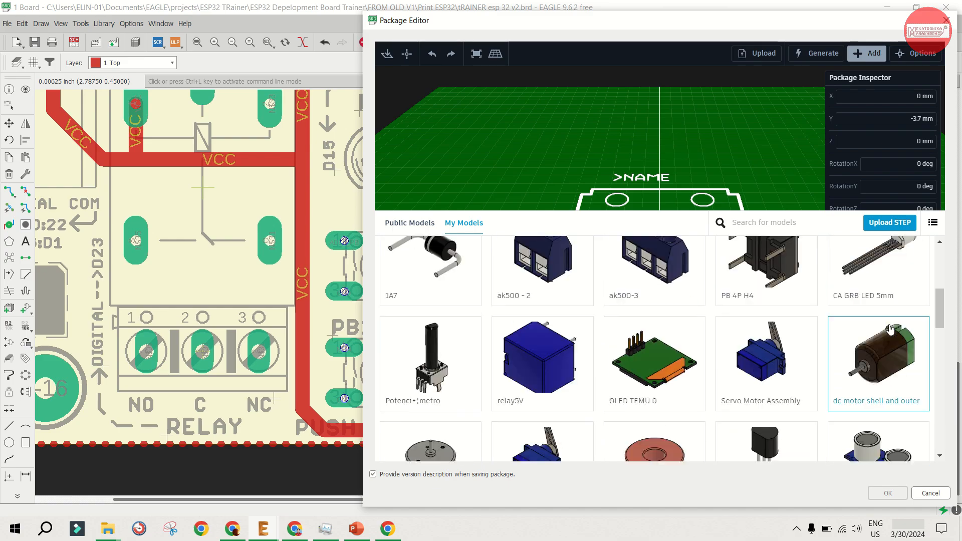
pyautogui.scroll(-10, 889, 329)
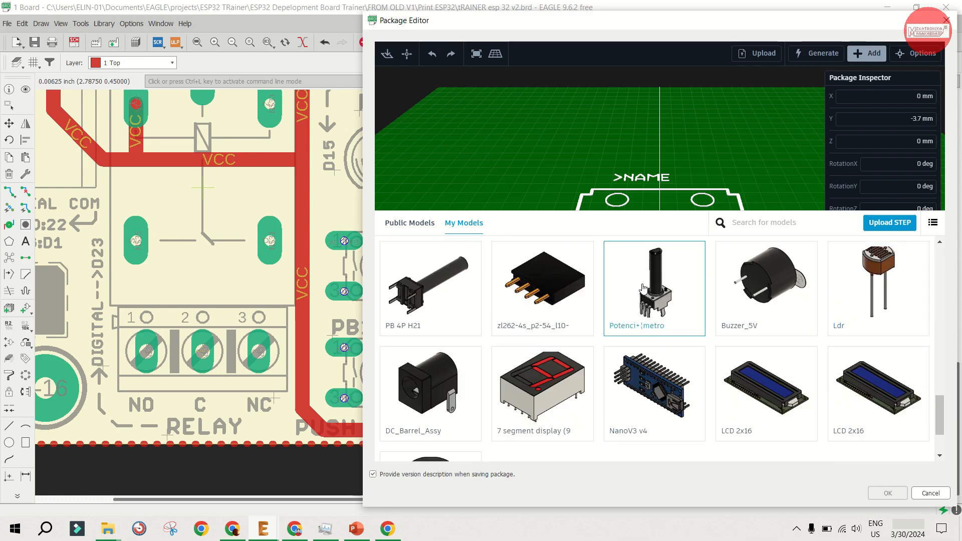
pyautogui.click(626, 278)
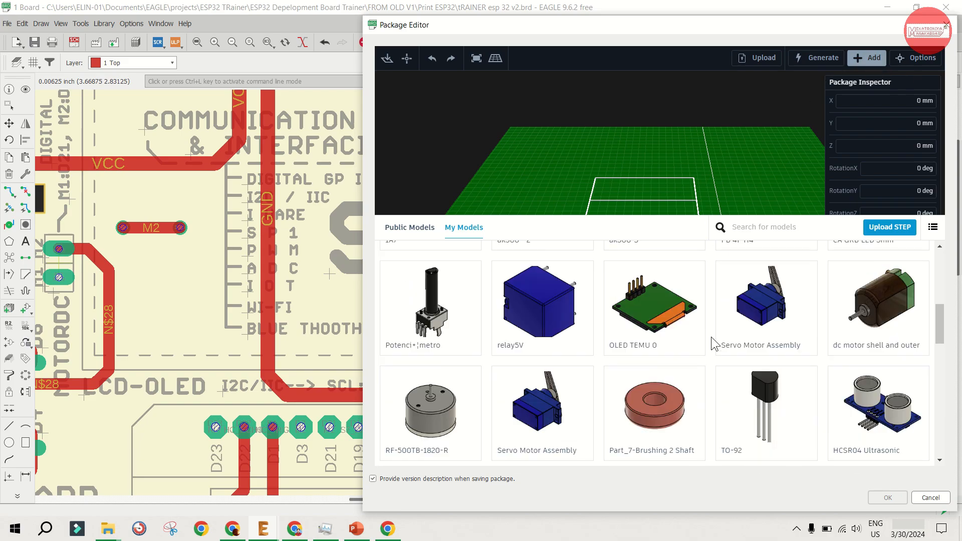
# - Place the Servo Motor Assembly model and rotate it to -90/-90/-180° over the three pads
pyautogui.scroll(-2, 711, 337)
pyautogui.scroll(2, 711, 337)
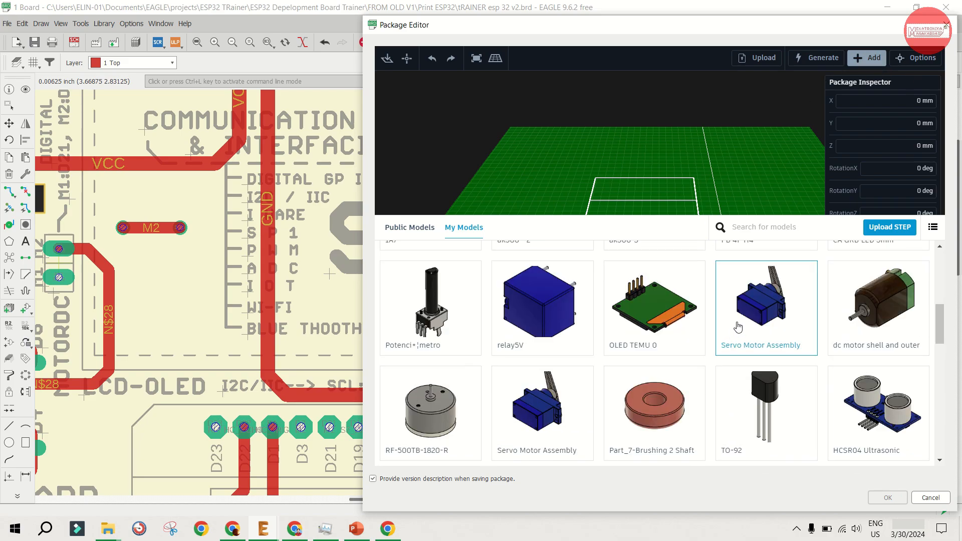
pyautogui.click(738, 327)
pyautogui.moveTo(638, 318); pyautogui.dragTo(732, 393)
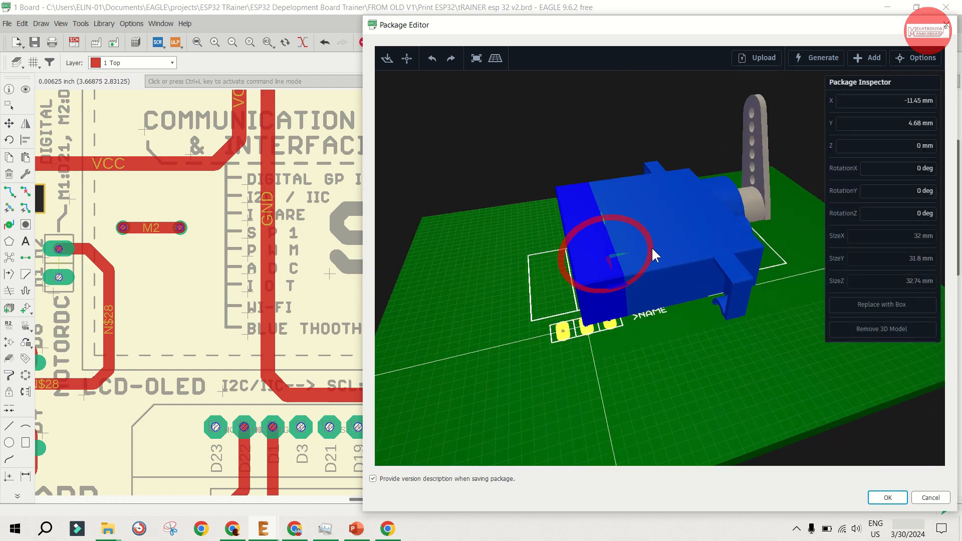
pyautogui.moveTo(651, 246); pyautogui.dragTo(579, 277)
pyautogui.scroll(-4, 770, 379)
pyautogui.scroll(5, 658, 260)
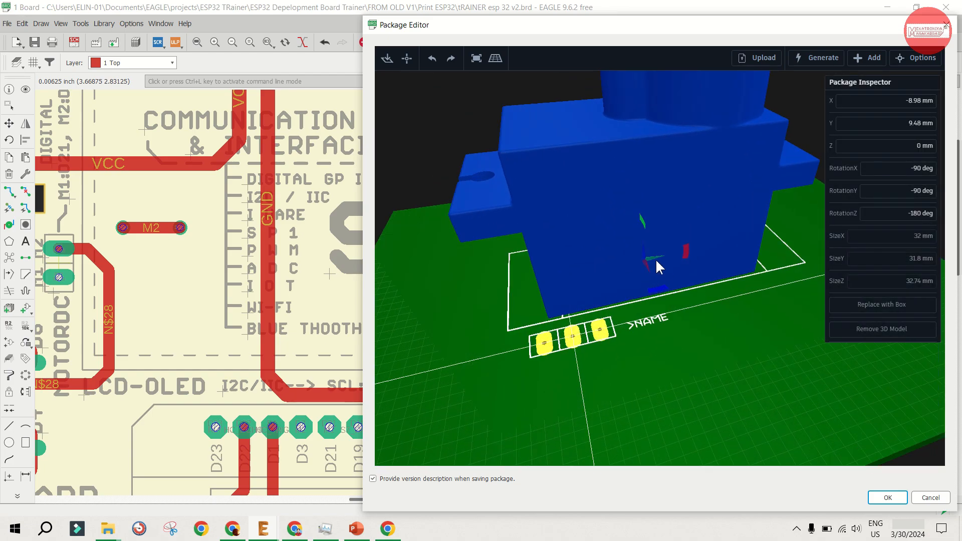
pyautogui.scroll(-4, 651, 310)
pyautogui.moveTo(780, 351); pyautogui.dragTo(534, 321)
pyautogui.click(647, 255)
# - Save the servo 3D package, confirm the version description and dismiss the success message
pyautogui.click(879, 497)
pyautogui.click(877, 497)
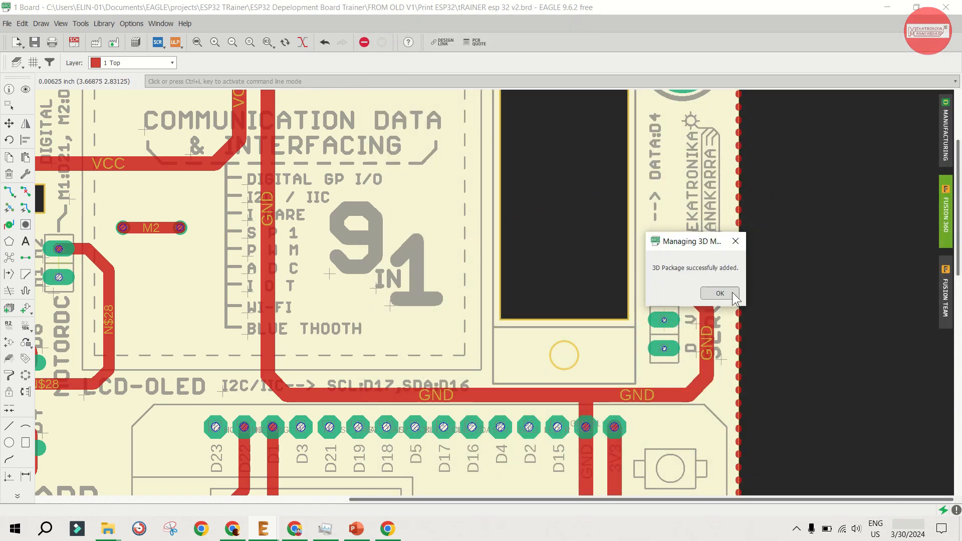
pyautogui.click(720, 293)
pyautogui.scroll(-3, 720, 293)
# - Start a custom 3D package for the OLED part and load the OLED TEMU 0 model
pyautogui.rightClick(567, 200)
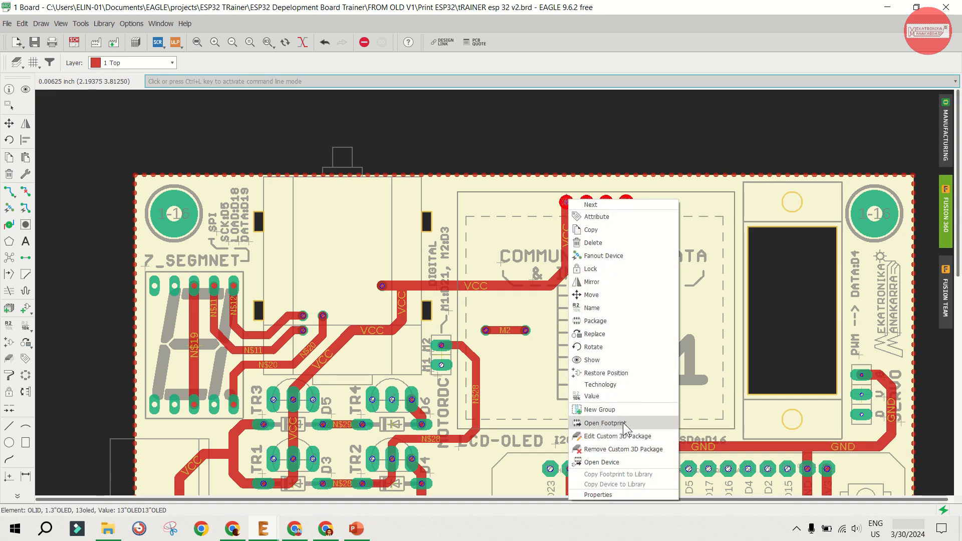
pyautogui.click(621, 437)
pyautogui.rightClick(575, 203)
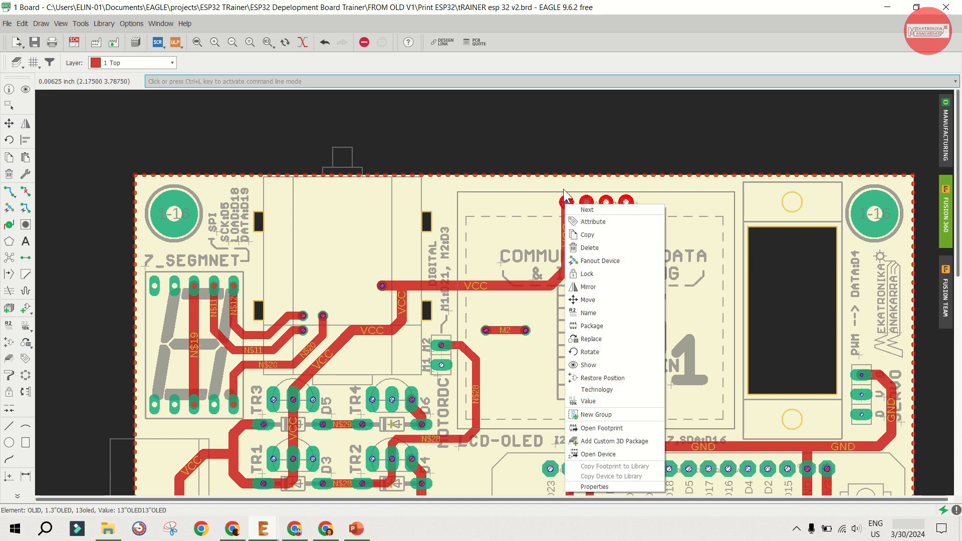
pyautogui.click(584, 440)
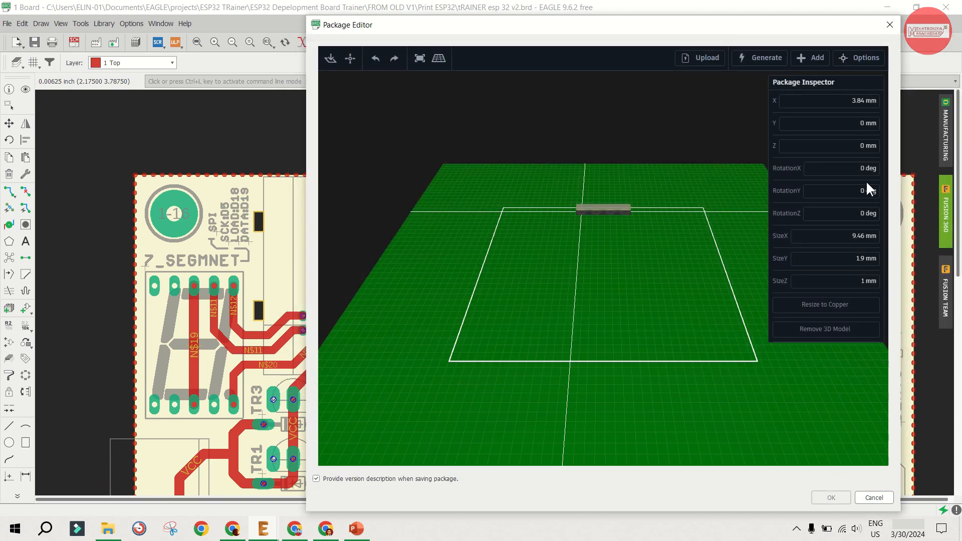
pyautogui.click(811, 59)
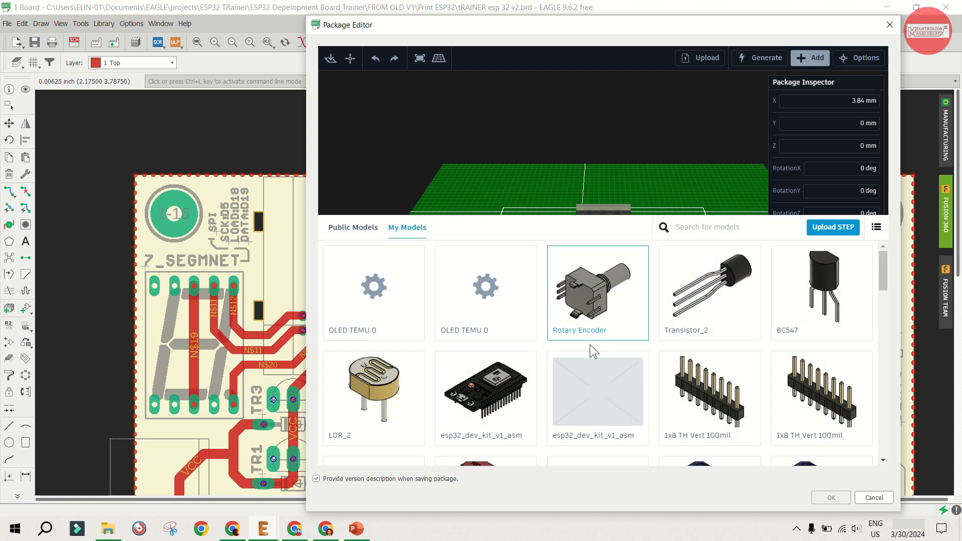
pyautogui.click(370, 308)
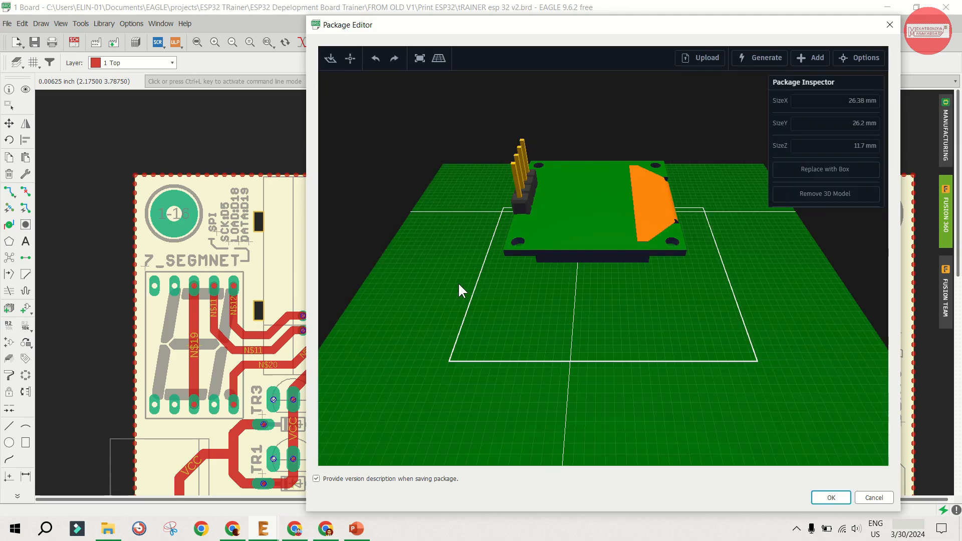
# - Turn the OLED model 90° about Z, move it to X 4.4, Y -17.54 mm and raise it
pyautogui.moveTo(459, 285); pyautogui.dragTo(566, 285)
pyautogui.click(538, 232)
pyautogui.moveTo(582, 236); pyautogui.dragTo(537, 233)
pyautogui.moveTo(475, 306); pyautogui.dragTo(573, 319)
pyautogui.moveTo(496, 322); pyautogui.dragTo(702, 231)
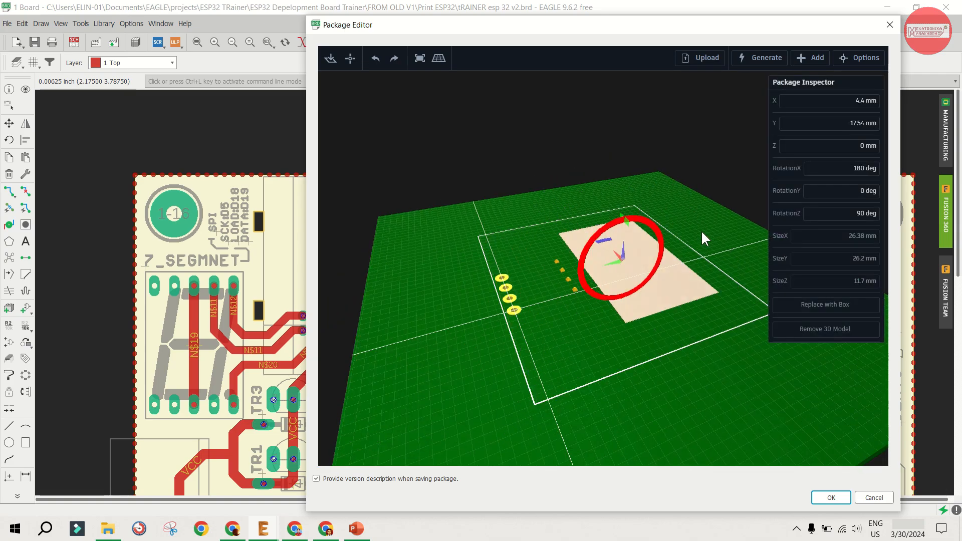
pyautogui.moveTo(624, 252); pyautogui.dragTo(555, 243)
# - Align the OLED module over its four pin pads, checking from below and above
pyautogui.moveTo(441, 380); pyautogui.dragTo(633, 365)
pyautogui.scroll(4, 581, 358)
pyautogui.moveTo(637, 321); pyautogui.dragTo(633, 318)
pyautogui.moveTo(608, 201); pyautogui.dragTo(608, 208)
pyautogui.moveTo(634, 432); pyautogui.dragTo(505, 441)
pyautogui.moveTo(531, 313); pyautogui.dragTo(576, 325)
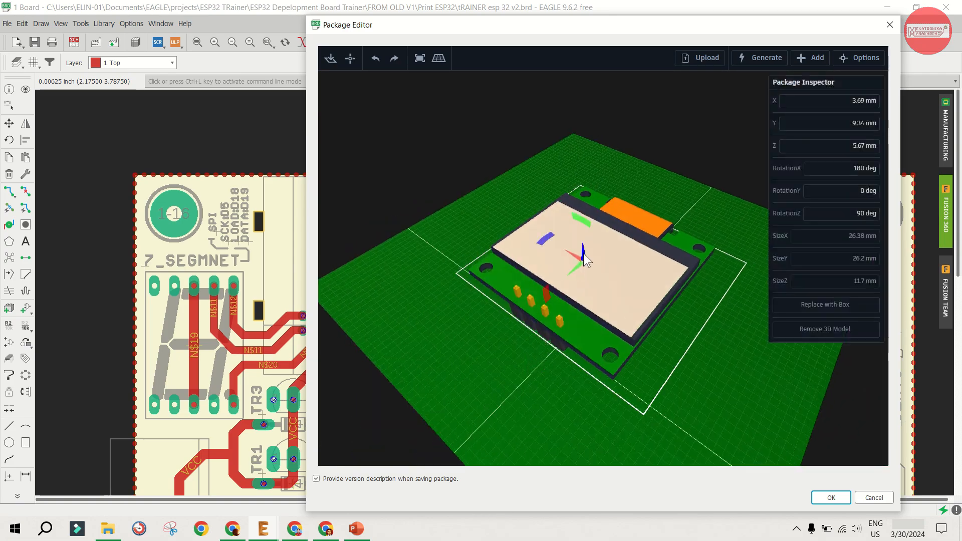
pyautogui.moveTo(683, 364); pyautogui.dragTo(722, 419)
# - Save the OLED package with a version description
pyautogui.click(830, 497)
pyautogui.click(822, 498)
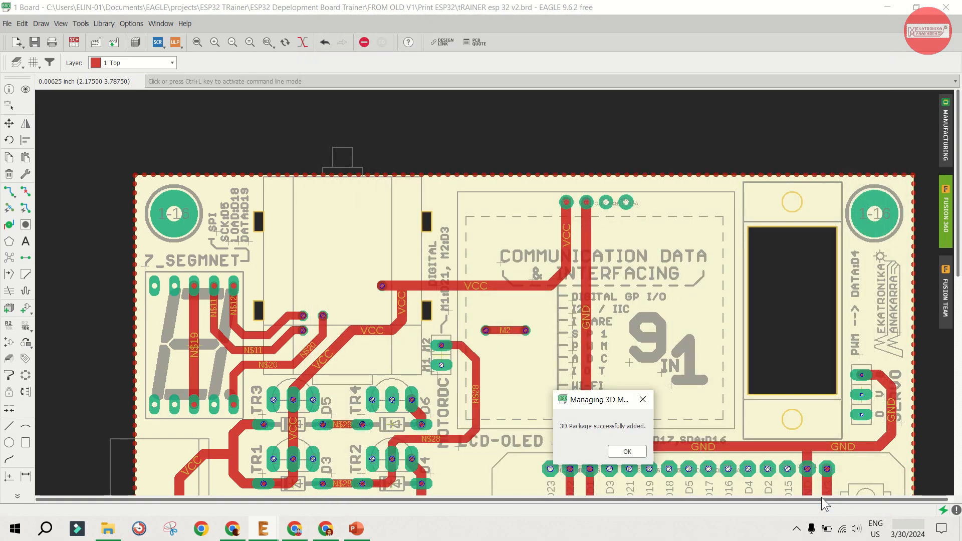
pyautogui.click(626, 452)
# - Start a custom 3D package for the motor and load the dc motor shell and outer model
pyautogui.rightClick(423, 349)
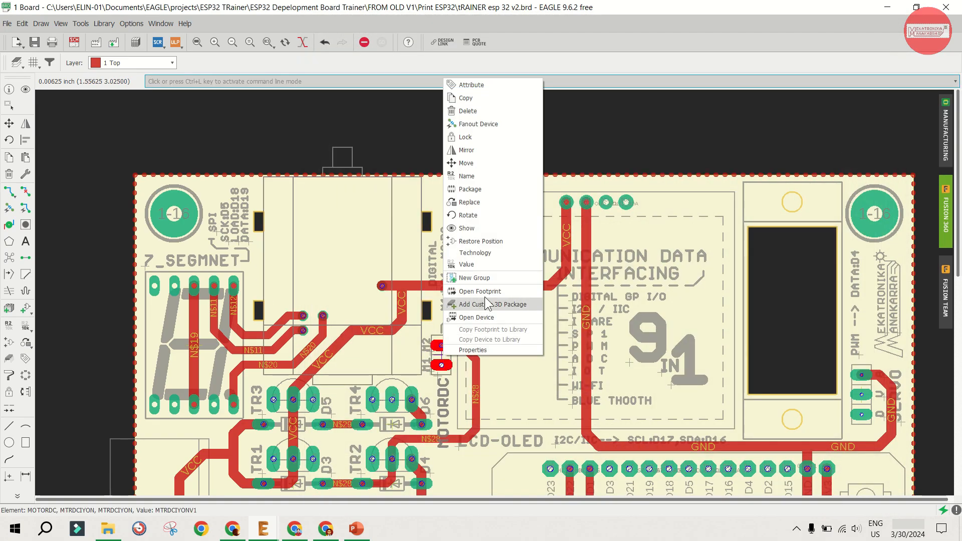
pyautogui.click(470, 303)
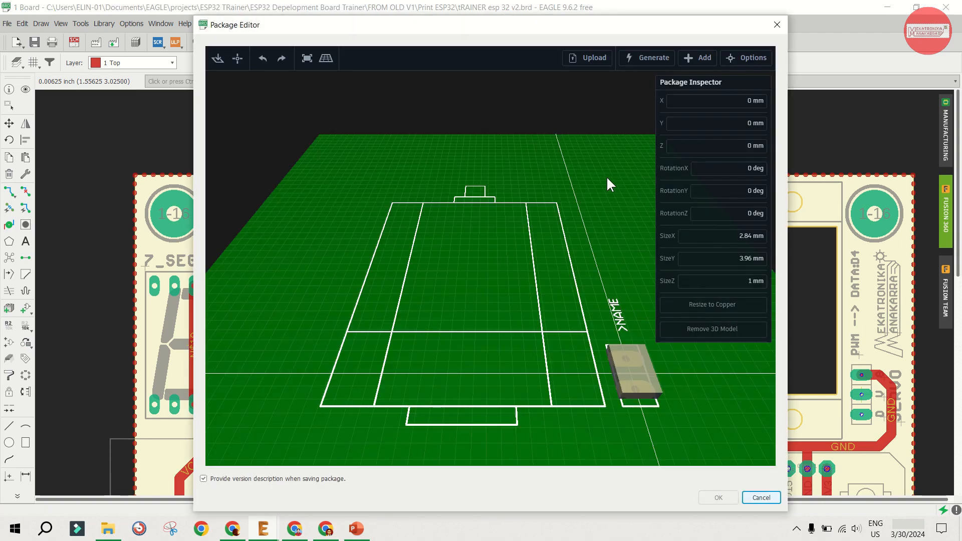
pyautogui.click(697, 57)
pyautogui.scroll(-5, 484, 305)
pyautogui.click(412, 342)
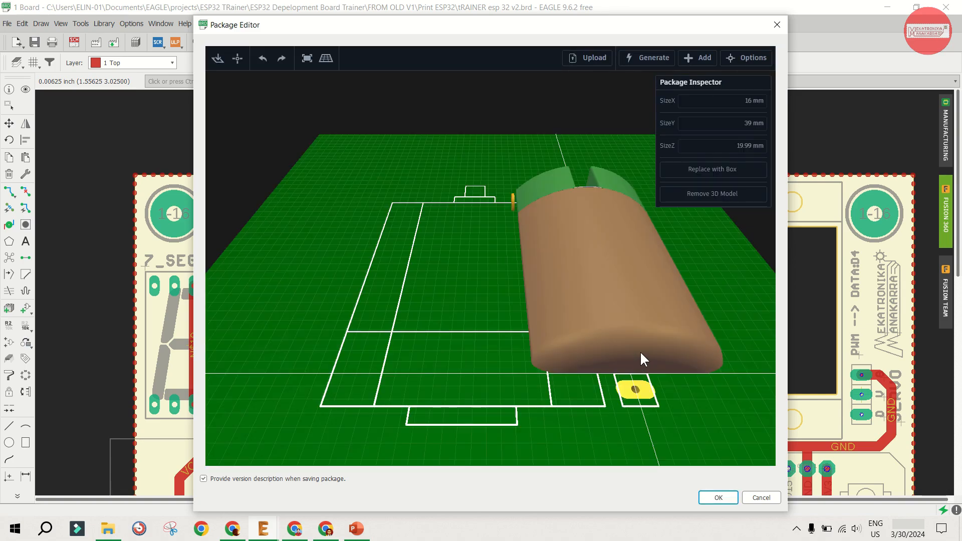
# - Rotate the motor 90° about Y, centre it over the pads and set its height to 7.9 mm
pyautogui.moveTo(618, 294); pyautogui.dragTo(480, 257)
pyautogui.moveTo(295, 337)
pyautogui.mouseDown()
pyautogui.moveTo(307, 335)
pyautogui.moveTo(287, 334)
pyautogui.mouseUp()
pyautogui.moveTo(430, 217); pyautogui.dragTo(519, 312)
pyautogui.moveTo(372, 211); pyautogui.dragTo(442, 258)
pyautogui.moveTo(517, 338); pyautogui.dragTo(525, 374)
pyautogui.moveTo(439, 320); pyautogui.dragTo(460, 301)
pyautogui.scroll(-5, 426, 352)
pyautogui.moveTo(285, 346); pyautogui.dragTo(416, 353)
# - Turn the motor 180° about Z and fine-tune its position to X -18.44, Y 23.08 mm
pyautogui.click(572, 246)
pyautogui.moveTo(579, 244); pyautogui.dragTo(426, 249)
pyautogui.moveTo(624, 395); pyautogui.dragTo(431, 370)
pyautogui.moveTo(615, 324); pyautogui.dragTo(645, 355)
pyautogui.moveTo(456, 275); pyautogui.dragTo(464, 272)
pyautogui.moveTo(451, 354); pyautogui.dragTo(518, 302)
pyautogui.moveTo(493, 287); pyautogui.dragTo(508, 287)
pyautogui.moveTo(405, 346); pyautogui.dragTo(534, 354)
pyautogui.click(463, 253)
pyautogui.moveTo(430, 264); pyautogui.dragTo(423, 267)
pyautogui.moveTo(484, 326); pyautogui.dragTo(325, 358)
pyautogui.click(483, 265)
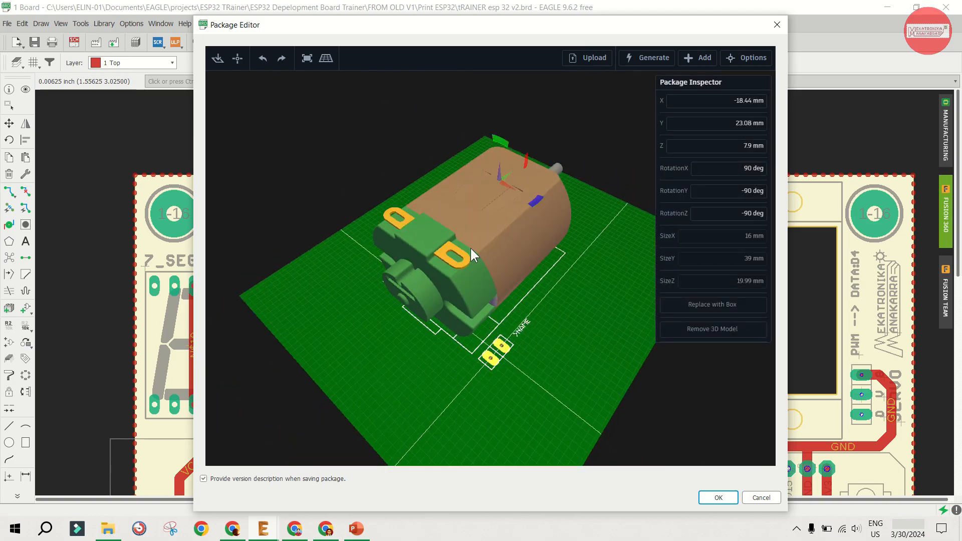
# - Save the motor package and dismiss the confirmation message
pyautogui.click(719, 497)
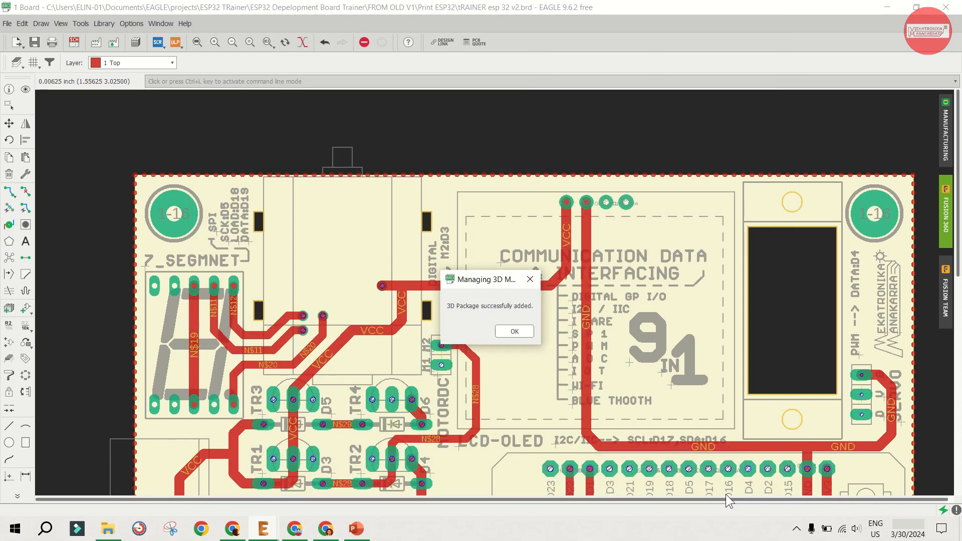
pyautogui.click(513, 331)
pyautogui.scroll(3, 146, 295)
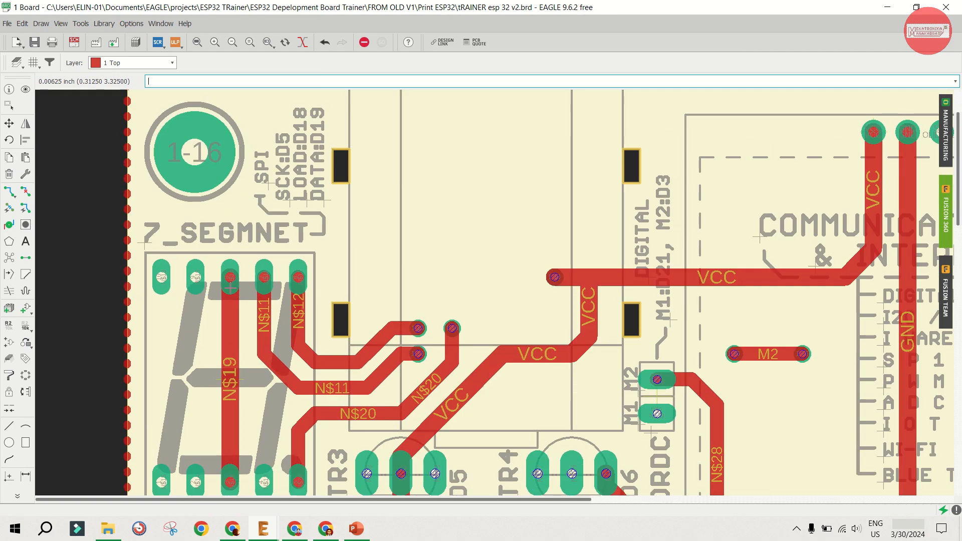
# - Start a custom 3D package for 7_SEGMNET and load the seven-segment display model
pyautogui.rightClick(230, 380)
pyautogui.click(265, 329)
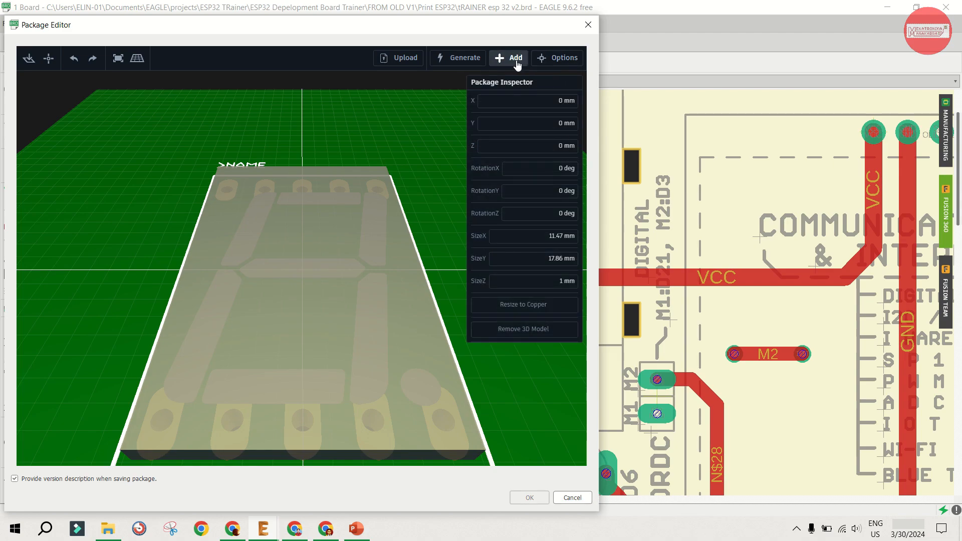
pyautogui.click(509, 58)
pyautogui.scroll(-10, 351, 298)
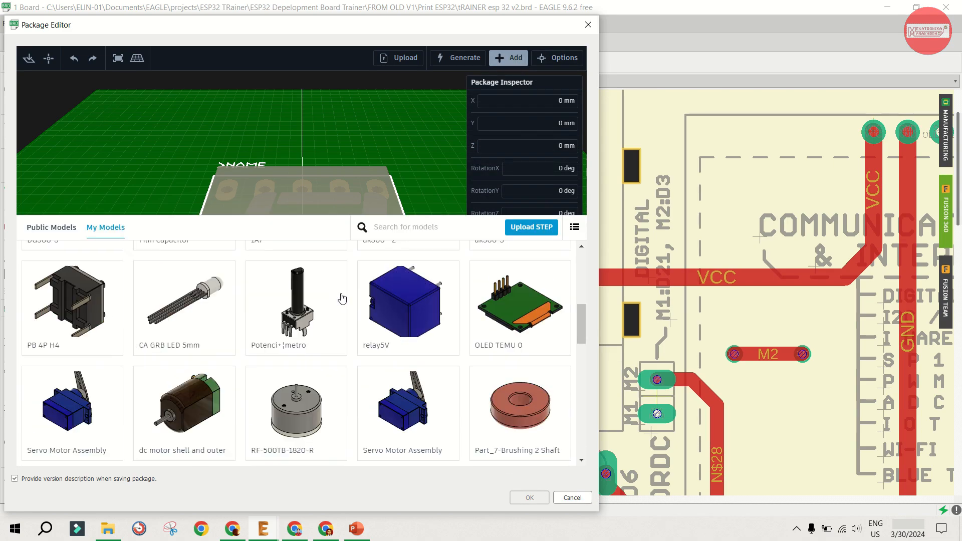
pyautogui.click(398, 330)
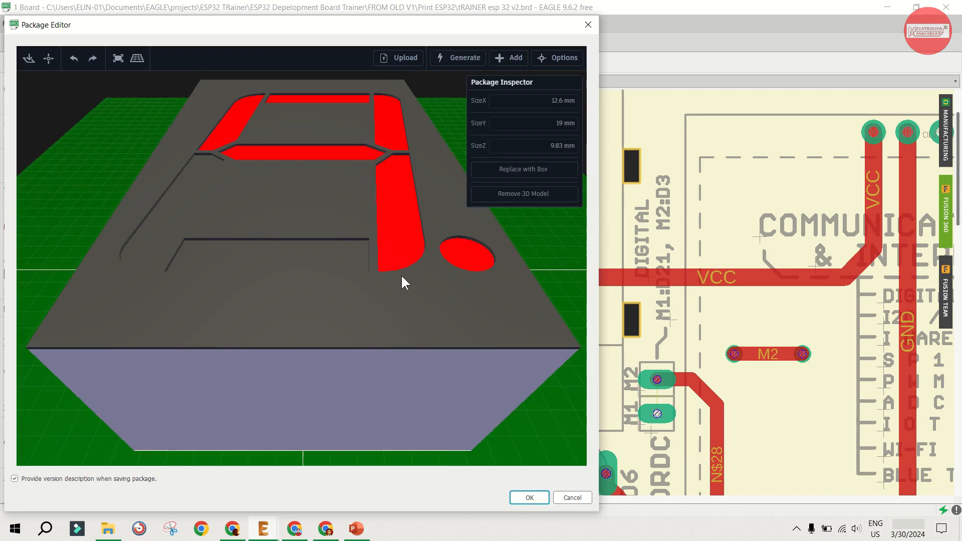
# - Centre the display model at X and Y zero on the board and save the package with a version note
pyautogui.scroll(-5, 401, 275)
pyautogui.moveTo(271, 301); pyautogui.dragTo(271, 320)
pyautogui.moveTo(299, 257); pyautogui.dragTo(299, 245)
pyautogui.moveTo(215, 390); pyautogui.dragTo(199, 334)
pyautogui.moveTo(301, 245); pyautogui.dragTo(280, 247)
pyautogui.moveTo(173, 371); pyautogui.dragTo(346, 401)
pyautogui.moveTo(341, 296); pyautogui.dragTo(350, 277)
pyautogui.moveTo(300, 242); pyautogui.dragTo(302, 250)
pyautogui.moveTo(256, 382); pyautogui.dragTo(515, 393)
pyautogui.click(530, 498)
pyautogui.click(530, 497)
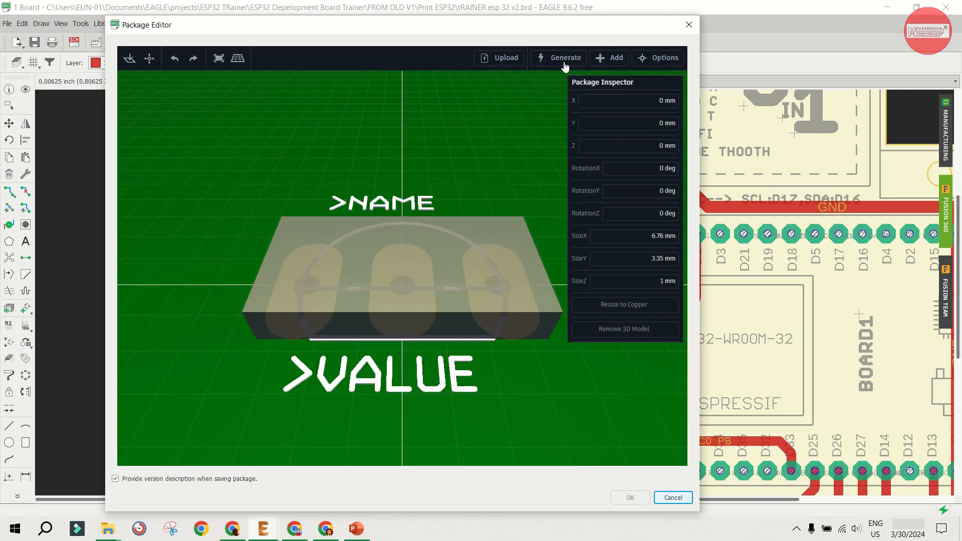
# - Load the BC547 model for the three-pad part, turn it 180° about Z, set Z to 3 mm, and accept
pyautogui.click(609, 57)
pyautogui.click(388, 260)
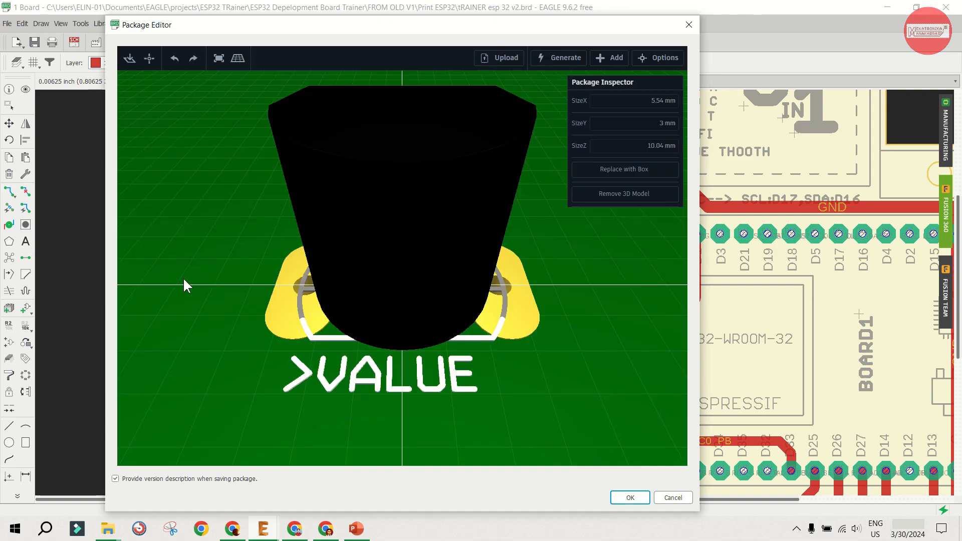
pyautogui.moveTo(216, 253); pyautogui.dragTo(437, 207)
pyautogui.moveTo(384, 239); pyautogui.dragTo(436, 182)
pyautogui.press('BackSpace')
pyautogui.press('BackSpace')
pyautogui.press('BackSpace')
pyautogui.write('3')
pyautogui.press('Return')
pyautogui.moveTo(334, 425)
pyautogui.mouseDown()
pyautogui.moveTo(456, 382)
pyautogui.moveTo(335, 425)
pyautogui.mouseUp()
pyautogui.click(630, 498)
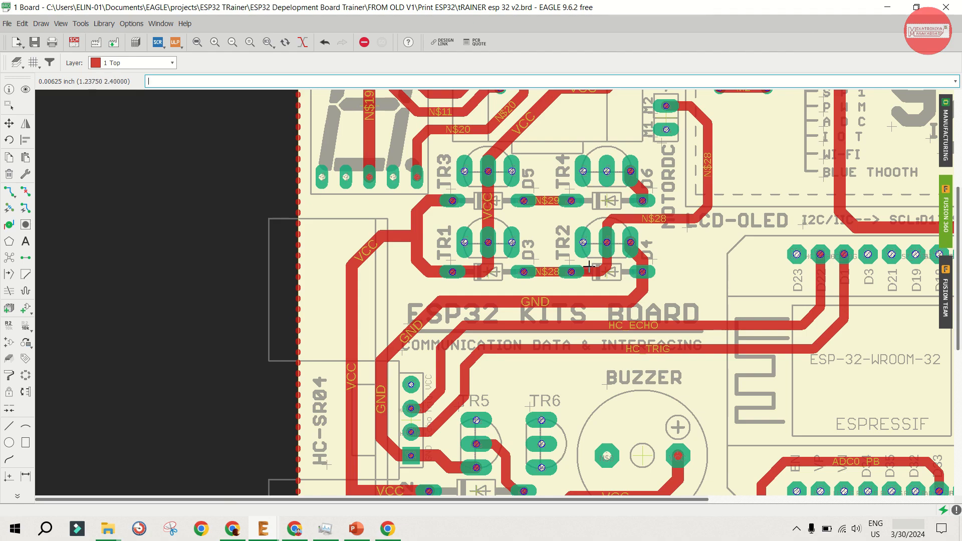
# - Give D3 the 1A7 model upright at 1.93 mm, then start a custom 3D package for the buzzer
pyautogui.rightClick(490, 275)
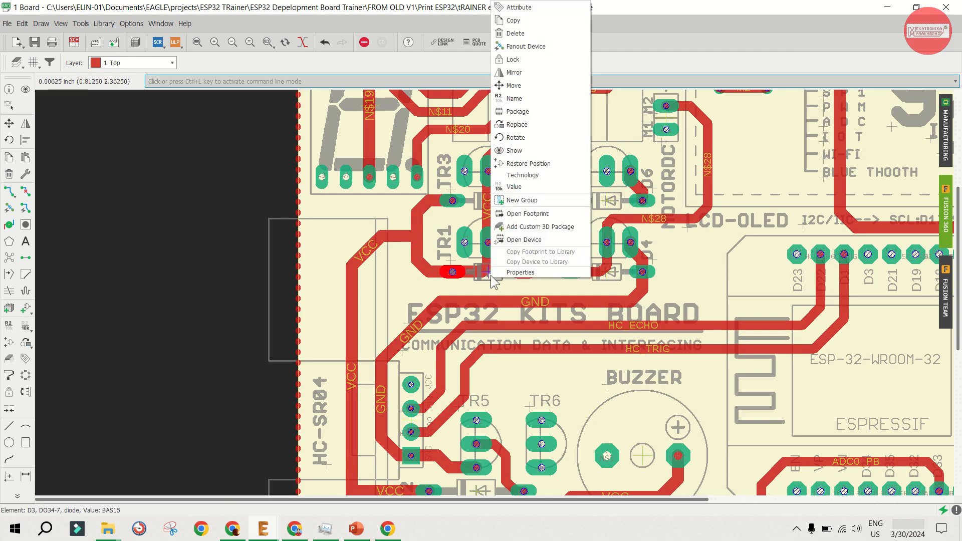
pyautogui.click(537, 230)
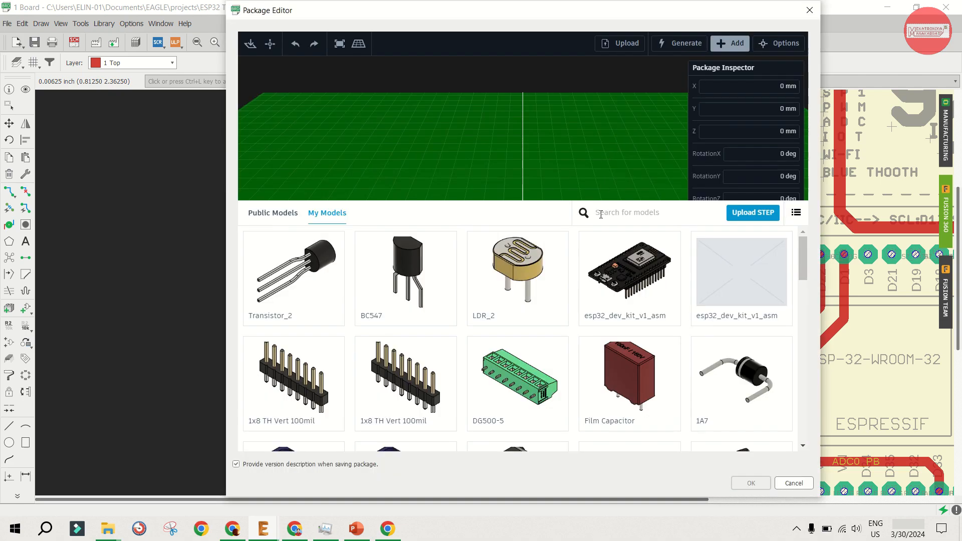
pyautogui.click(740, 358)
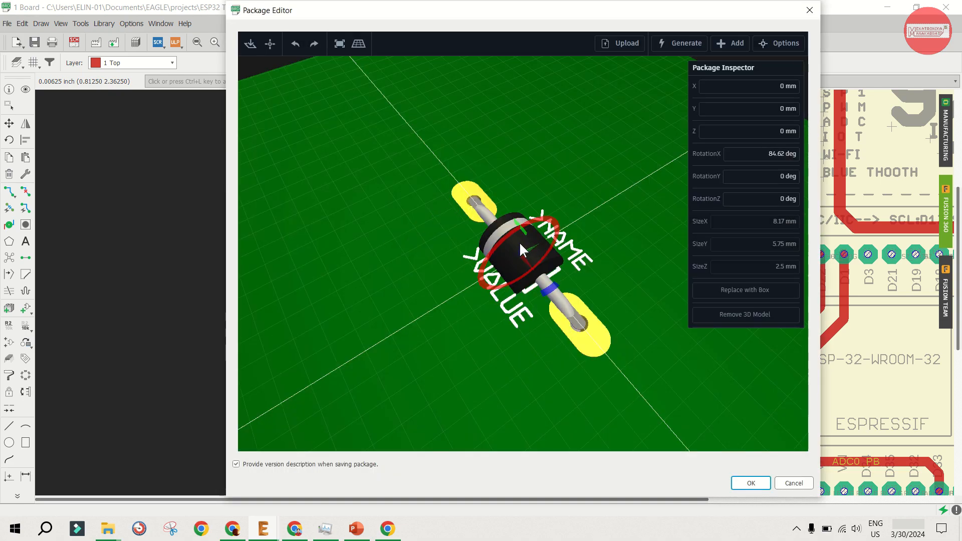
pyautogui.moveTo(519, 243); pyautogui.dragTo(522, 220)
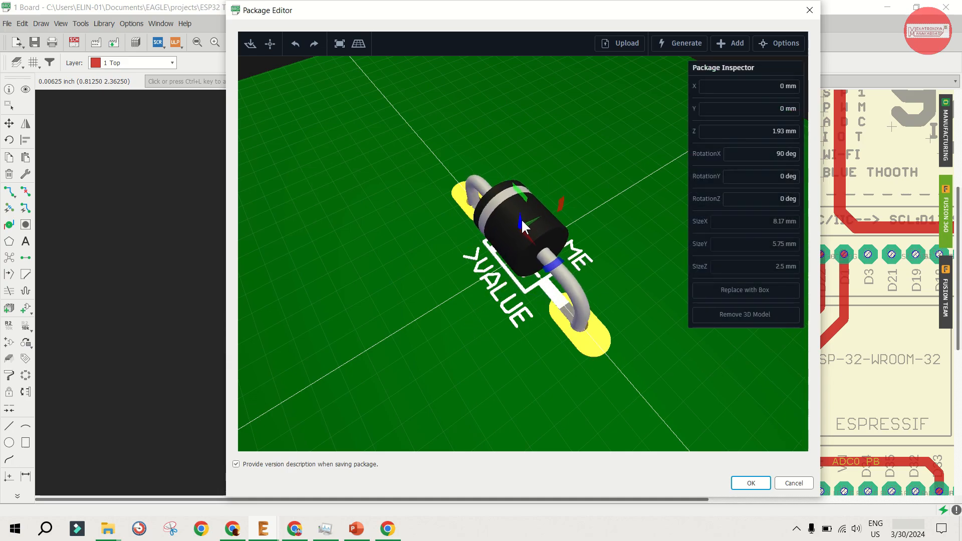
pyautogui.moveTo(624, 388); pyautogui.dragTo(440, 371)
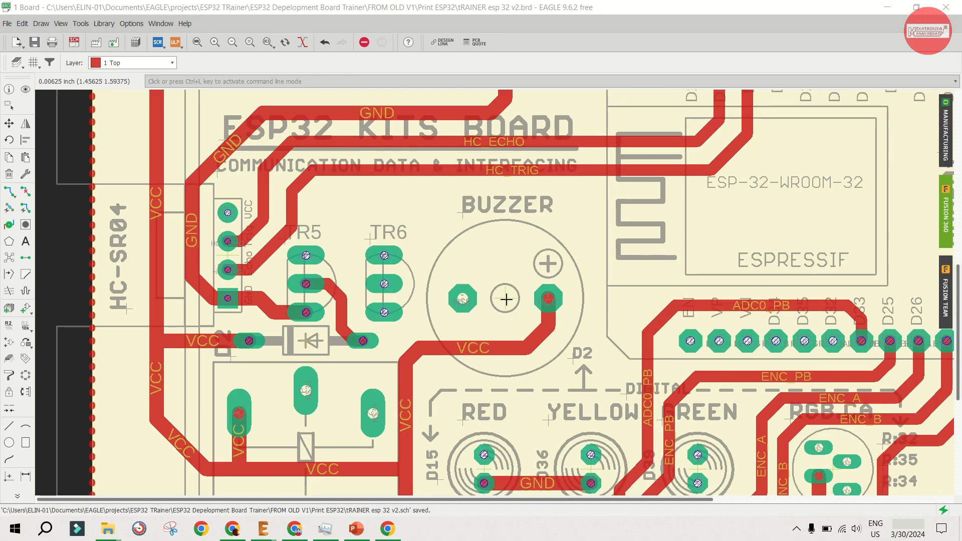
pyautogui.rightClick(506, 299)
pyautogui.click(531, 249)
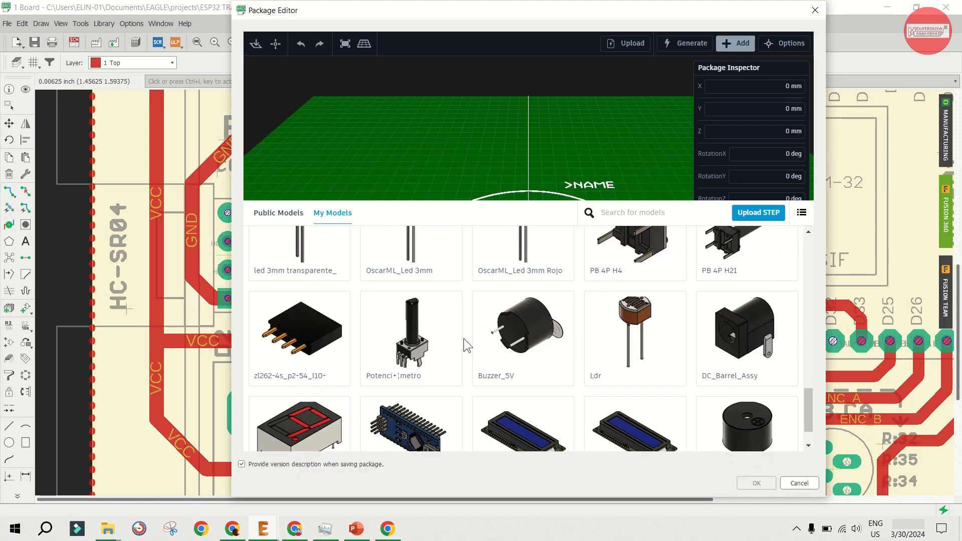
# - Load Buzzer_5V, set RotationX to 90, raise it 0.58 mm, and accept the package
pyautogui.click(511, 335)
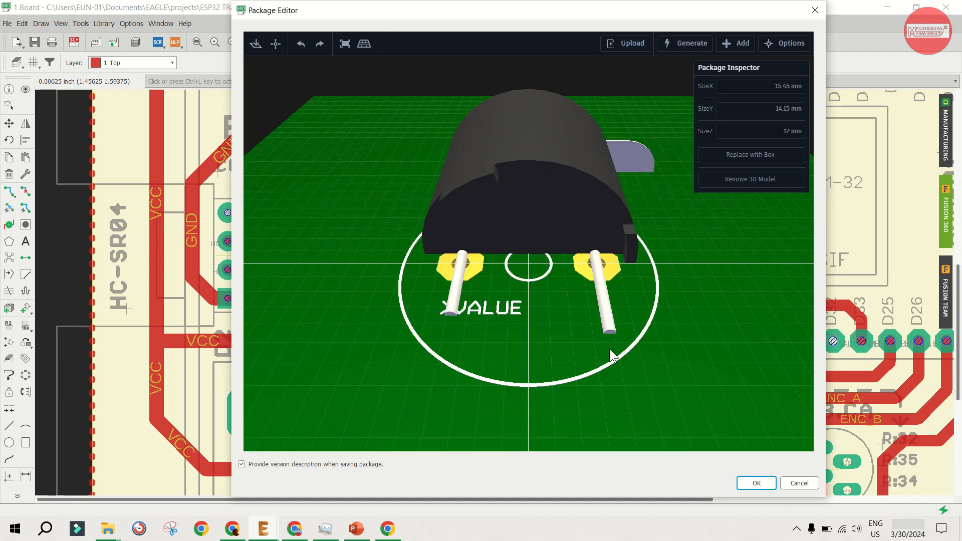
pyautogui.moveTo(609, 348); pyautogui.dragTo(451, 394)
pyautogui.click(503, 239)
pyautogui.moveTo(503, 239); pyautogui.dragTo(527, 228)
pyautogui.press('BackSpace')
pyautogui.press('BackSpace')
pyautogui.press('BackSpace')
pyautogui.press('BackSpace')
pyautogui.press('BackSpace')
pyautogui.press('BackSpace')
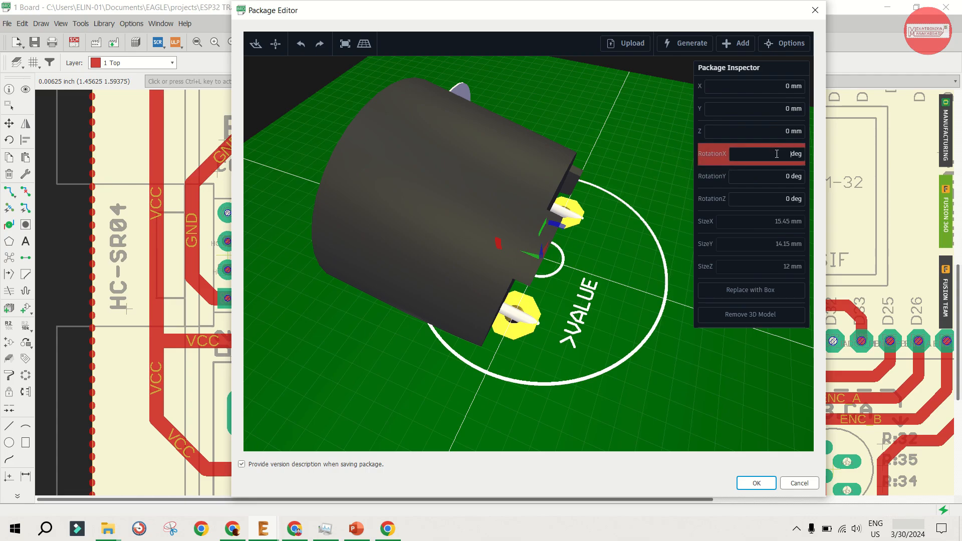
pyautogui.write('90')
pyautogui.press('Return')
pyautogui.moveTo(621, 378); pyautogui.dragTo(620, 337)
pyautogui.moveTo(540, 244); pyautogui.dragTo(540, 234)
pyautogui.moveTo(589, 352); pyautogui.dragTo(631, 396)
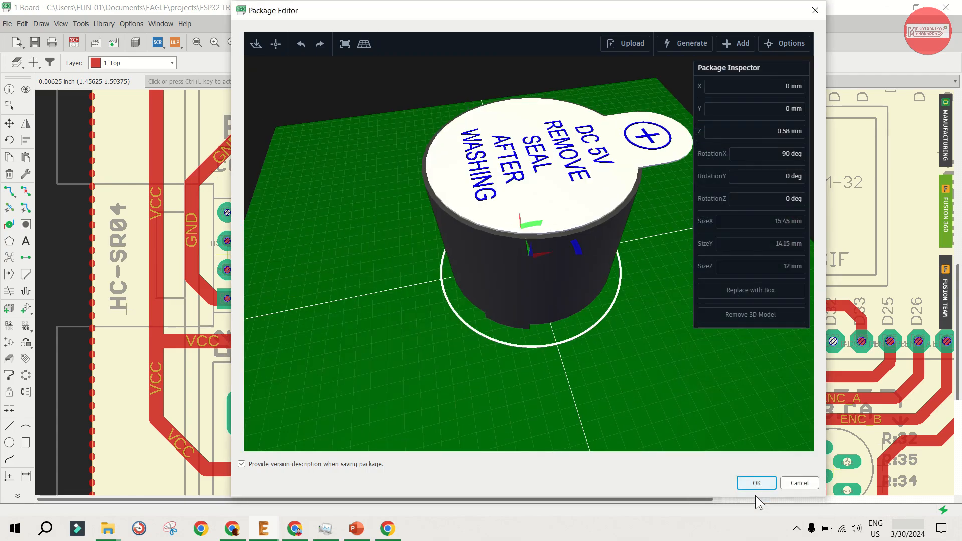
pyautogui.click(756, 483)
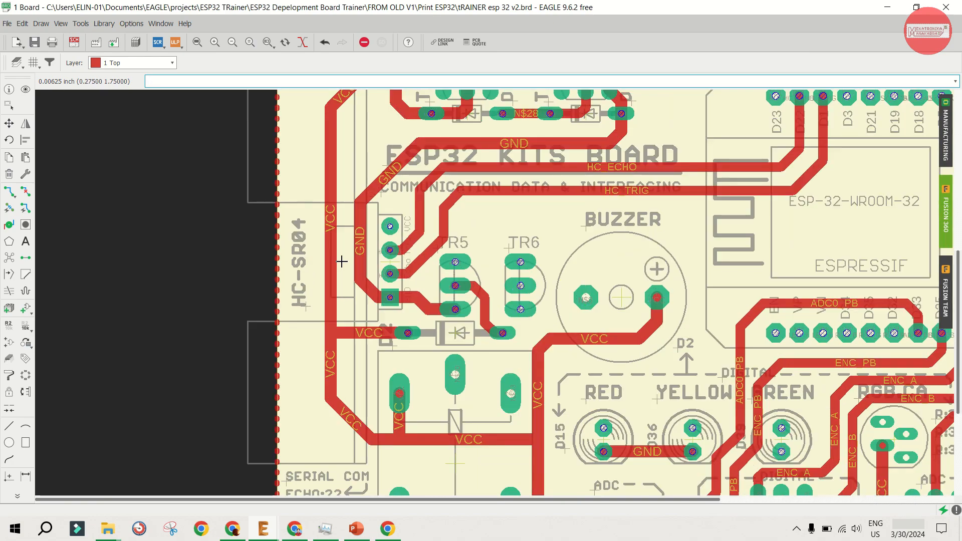
# - Start a custom 3D package for HC-SR04 and load the ultrasonic sensor model
pyautogui.rightClick(389, 261)
pyautogui.click(437, 492)
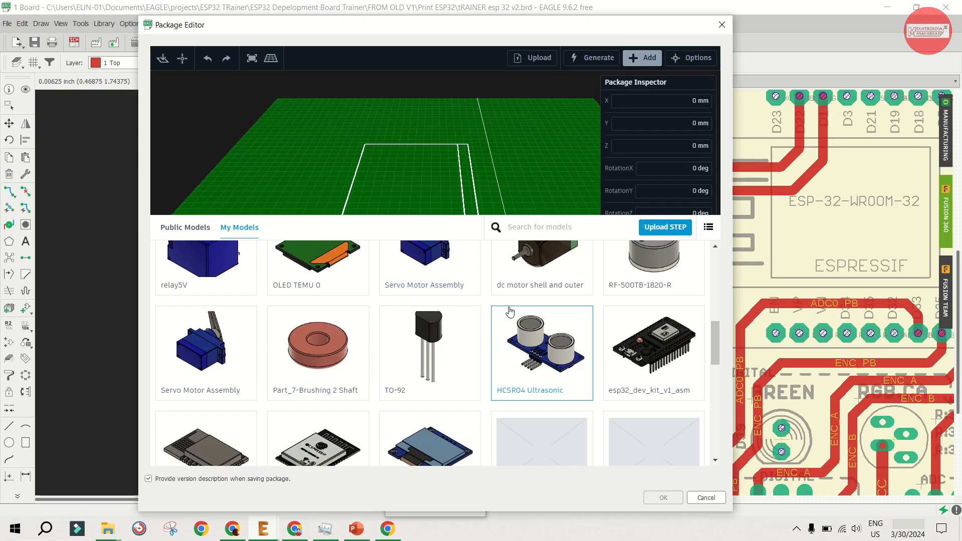
pyautogui.click(536, 346)
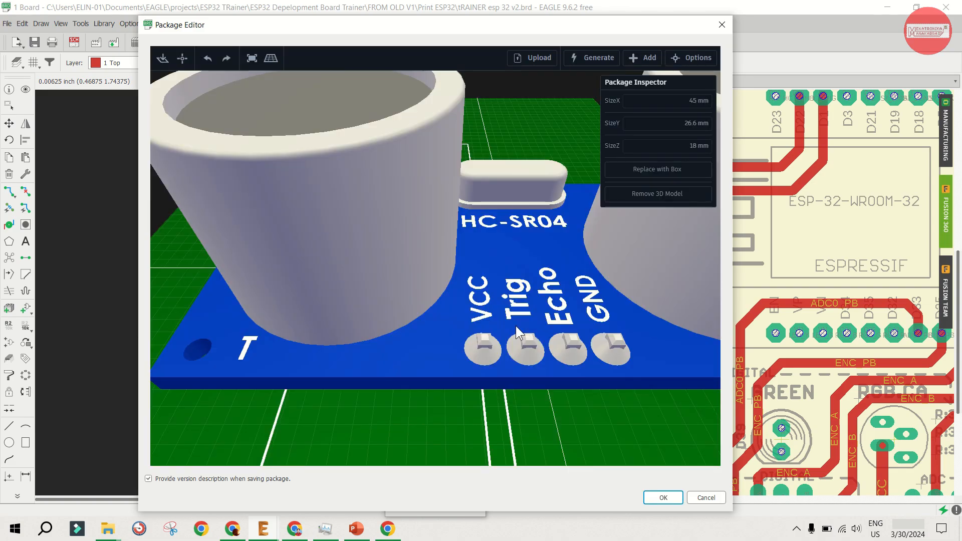
pyautogui.click(512, 265)
# - Rotate the ultrasonic sensor model to 90° about X and -90° about Y
pyautogui.moveTo(472, 295); pyautogui.dragTo(468, 226)
pyautogui.moveTo(361, 310); pyautogui.dragTo(461, 313)
pyautogui.moveTo(395, 240); pyautogui.dragTo(510, 245)
pyautogui.moveTo(481, 317); pyautogui.dragTo(457, 249)
pyautogui.scroll(1, 542, 386)
pyautogui.moveTo(542, 386); pyautogui.dragTo(511, 390)
# - Raise the sensor out of the board, slide it into place, and accept the package
pyautogui.moveTo(469, 251); pyautogui.dragTo(470, 201)
pyautogui.moveTo(561, 368); pyautogui.dragTo(469, 367)
pyautogui.moveTo(470, 220); pyautogui.dragTo(459, 227)
pyautogui.scroll(3, 521, 370)
pyautogui.moveTo(521, 370); pyautogui.dragTo(479, 353)
pyautogui.scroll(-5, 479, 353)
pyautogui.moveTo(384, 343); pyautogui.dragTo(594, 329)
pyautogui.click(663, 497)
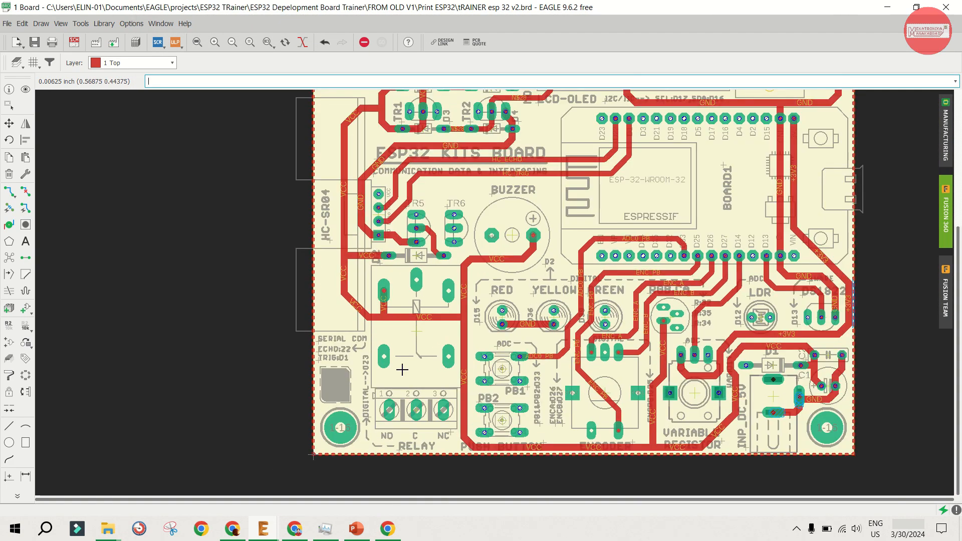
pyautogui.scroll(2, 432, 311)
# - Start a custom 3D package for the relay and load the relay5V model
pyautogui.scroll(1, 432, 312)
pyautogui.rightClick(423, 303)
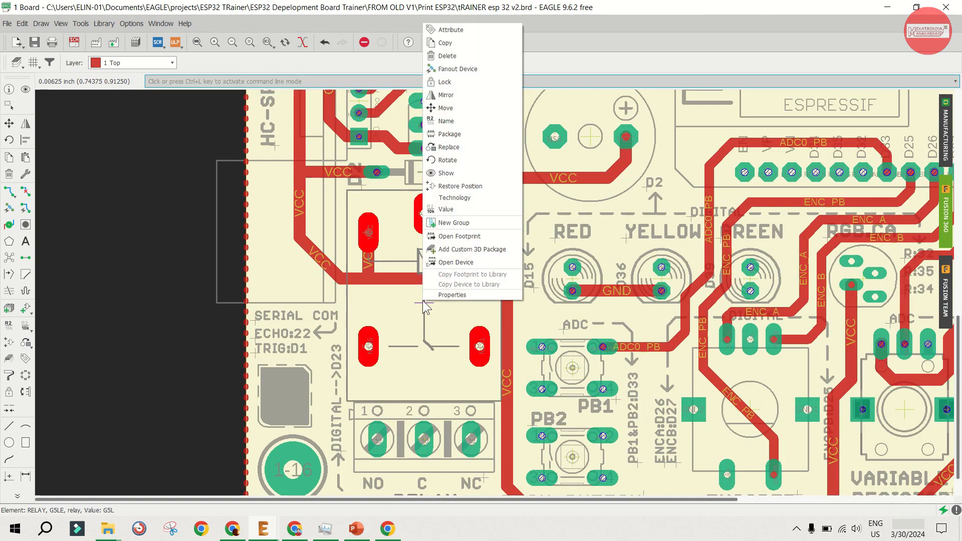
pyautogui.click(456, 249)
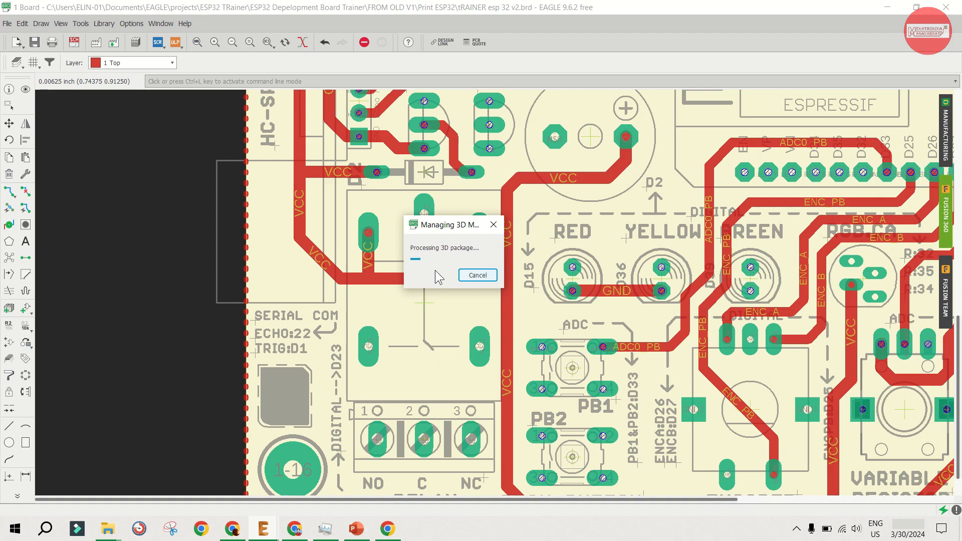
pyautogui.scroll(-1, 471, 321)
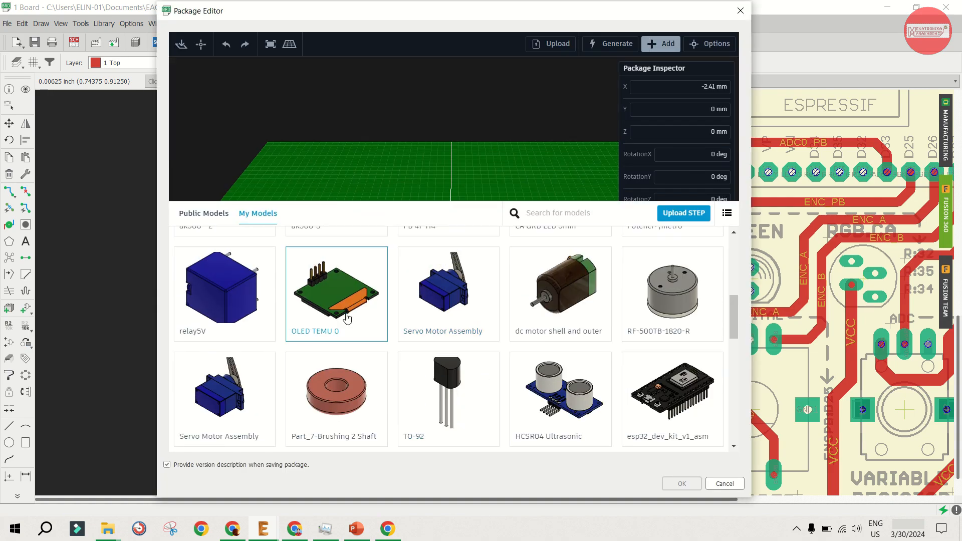
pyautogui.click(212, 284)
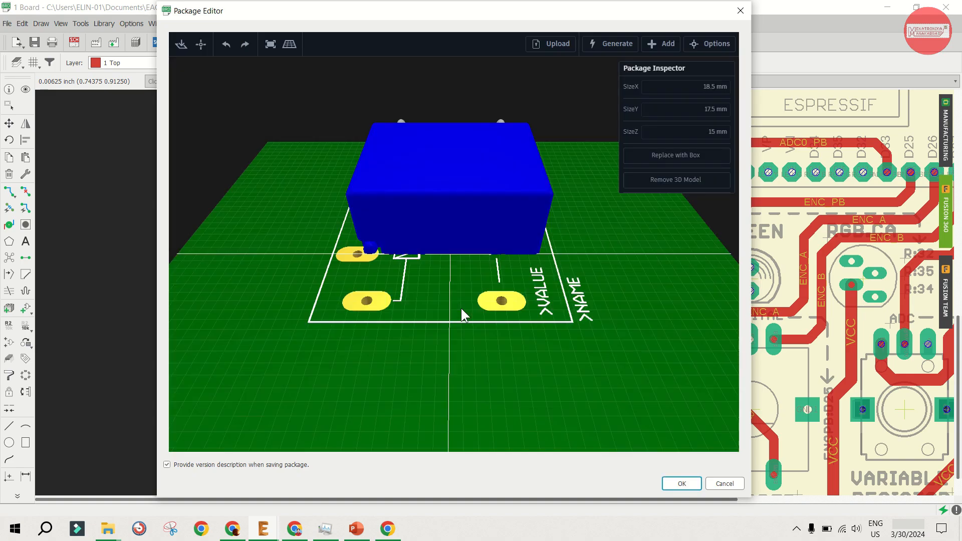
# - Rotate the relay5V model -90° about X and raise it above the board
pyautogui.moveTo(461, 306); pyautogui.dragTo(354, 308)
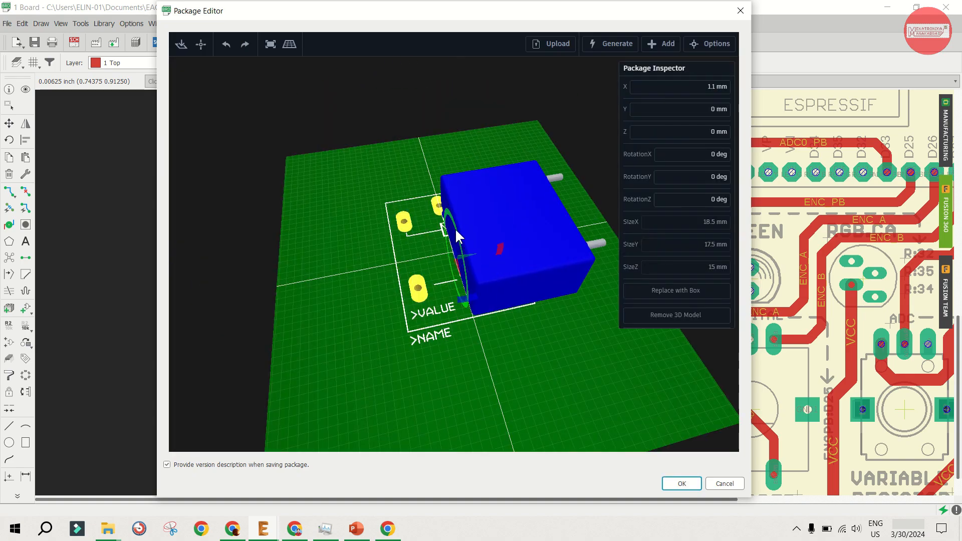
pyautogui.moveTo(498, 249); pyautogui.dragTo(459, 313)
pyautogui.hotkey('ctrl', 'z')
pyautogui.scroll(-2, 541, 348)
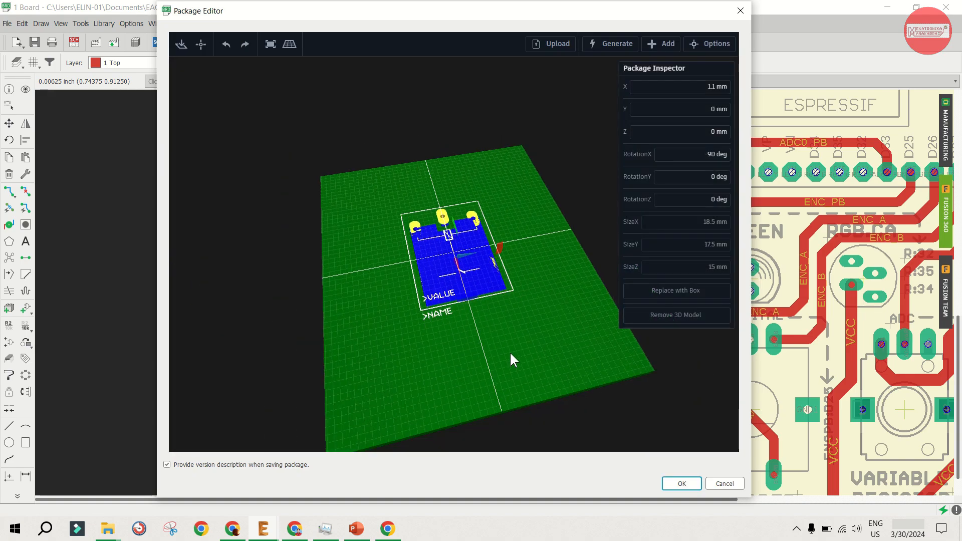
pyautogui.moveTo(540, 348); pyautogui.dragTo(468, 338)
pyautogui.moveTo(456, 244); pyautogui.dragTo(475, 146)
# - Seat the relay over its pads at 17.1 mm height and accept the package
pyautogui.moveTo(396, 274); pyautogui.dragTo(469, 298)
pyautogui.scroll(2, 469, 298)
pyautogui.moveTo(492, 236); pyautogui.dragTo(481, 239)
pyautogui.moveTo(499, 368); pyautogui.dragTo(476, 386)
pyautogui.click(446, 166)
pyautogui.moveTo(449, 100); pyautogui.dragTo(450, 120)
pyautogui.moveTo(415, 351); pyautogui.dragTo(588, 430)
pyautogui.click(687, 488)
# - Attach the ak500-3 3D model to terminal block TB and drag it onto its footprint
pyautogui.rightClick(424, 440)
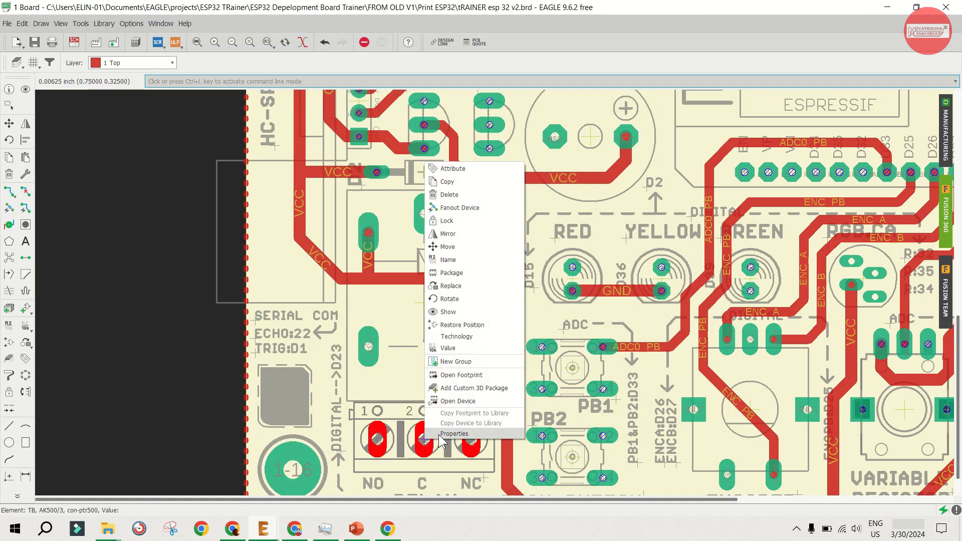
pyautogui.click(470, 388)
pyautogui.scroll(1, 299, 350)
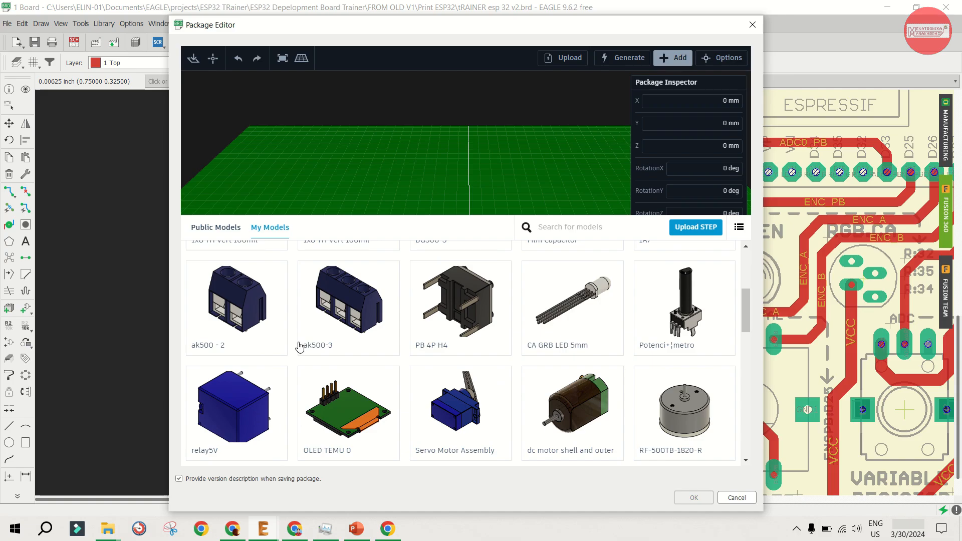
pyautogui.click(334, 314)
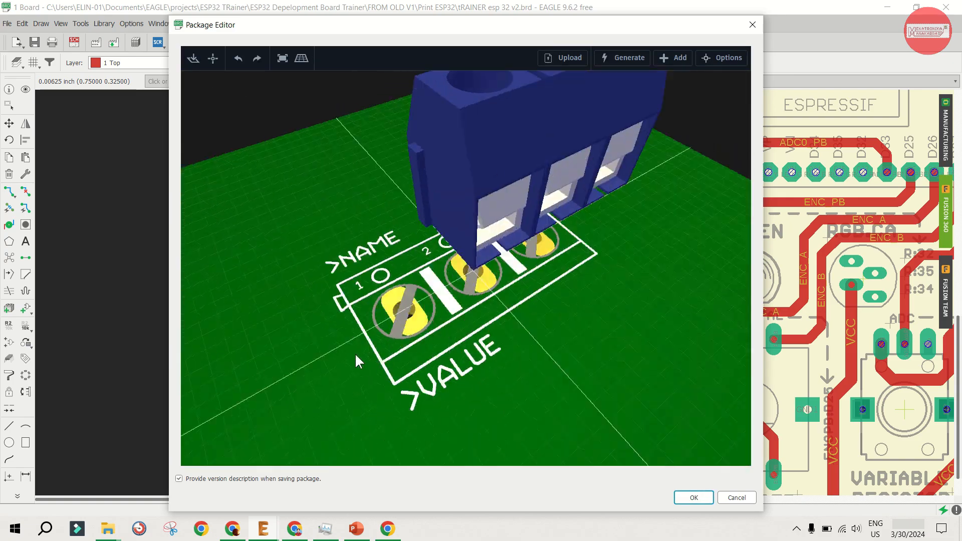
pyautogui.moveTo(356, 354); pyautogui.dragTo(326, 381)
pyautogui.moveTo(541, 205); pyautogui.dragTo(456, 270)
# - Raise the ak500-3 block to Z 0.11 mm and confirm the package with its version note
pyautogui.moveTo(454, 381); pyautogui.dragTo(502, 246)
pyautogui.click(499, 253)
pyautogui.moveTo(561, 303); pyautogui.dragTo(561, 303)
pyautogui.click(409, 371)
pyautogui.moveTo(409, 374); pyautogui.dragTo(293, 411)
pyautogui.scroll(-5, 293, 411)
pyautogui.click(471, 243)
pyautogui.click(693, 498)
pyautogui.click(694, 498)
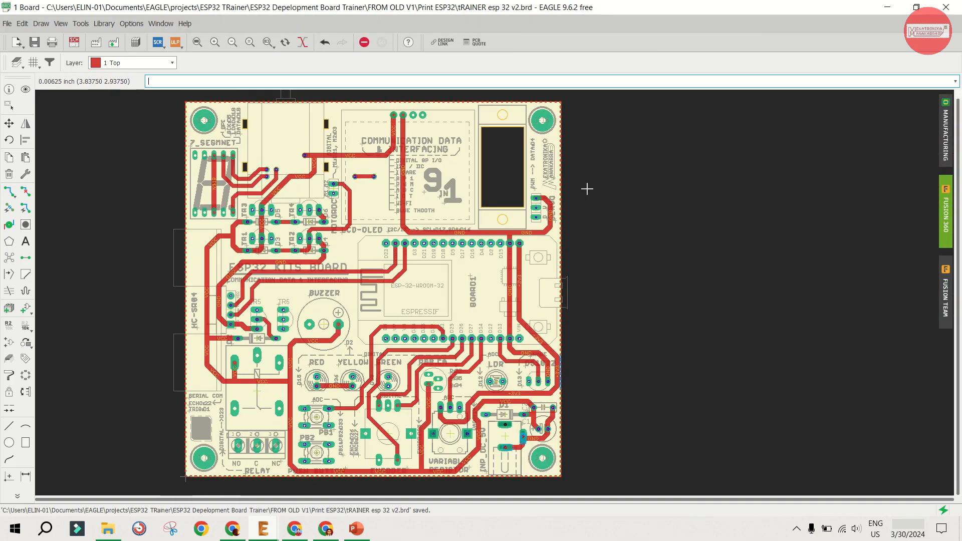
pyautogui.click(946, 149)
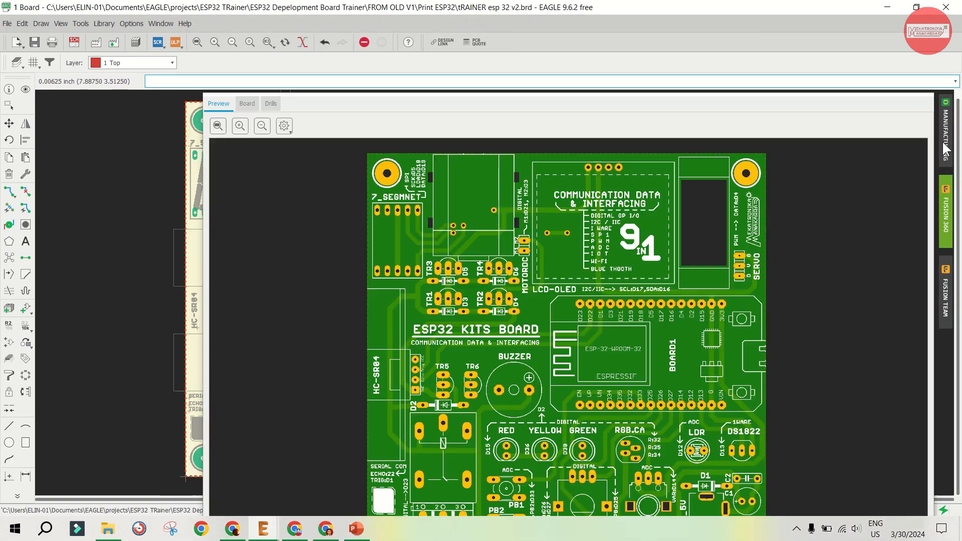
pyautogui.moveTo(520, 56); pyautogui.dragTo(515, 41)
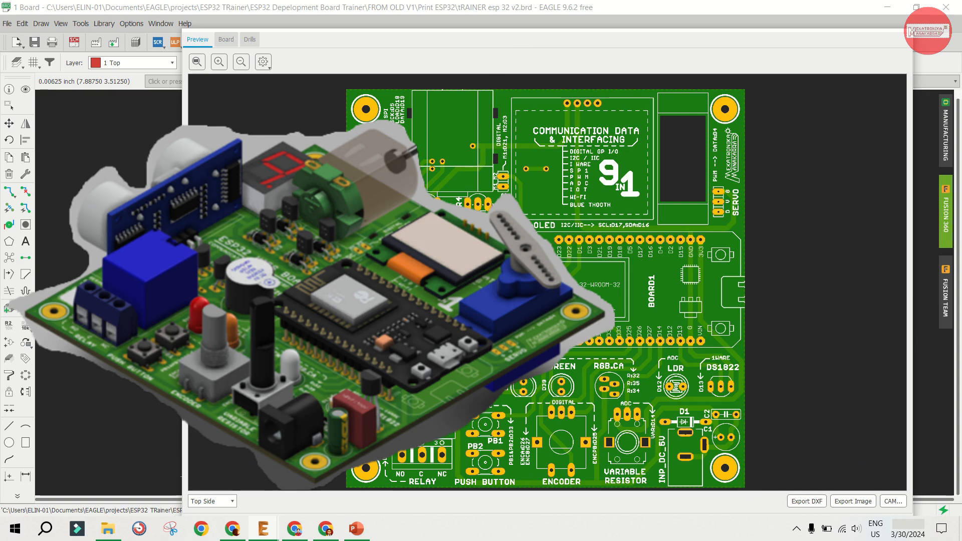
pyautogui.click(208, 501)
pyautogui.click(208, 518)
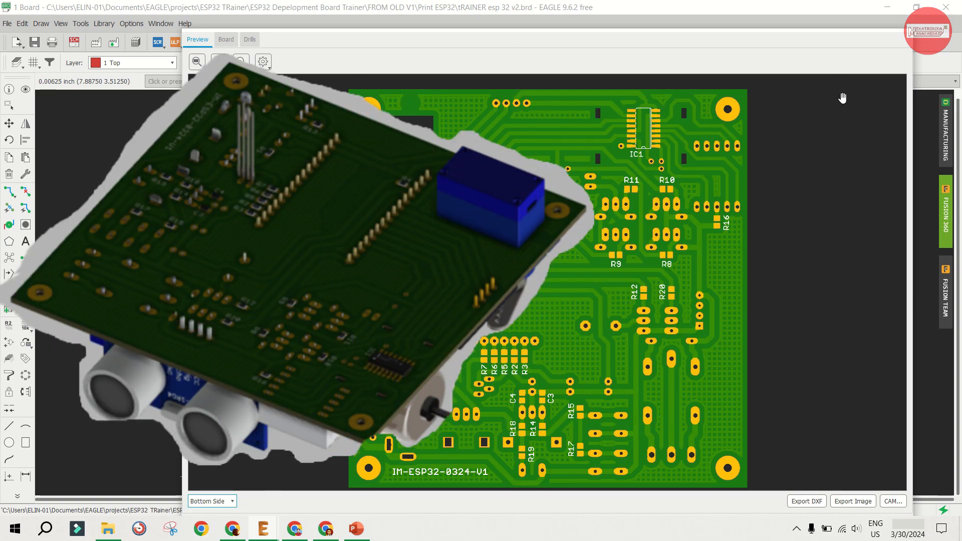
pyautogui.moveTo(837, 58); pyautogui.dragTo(826, 13)
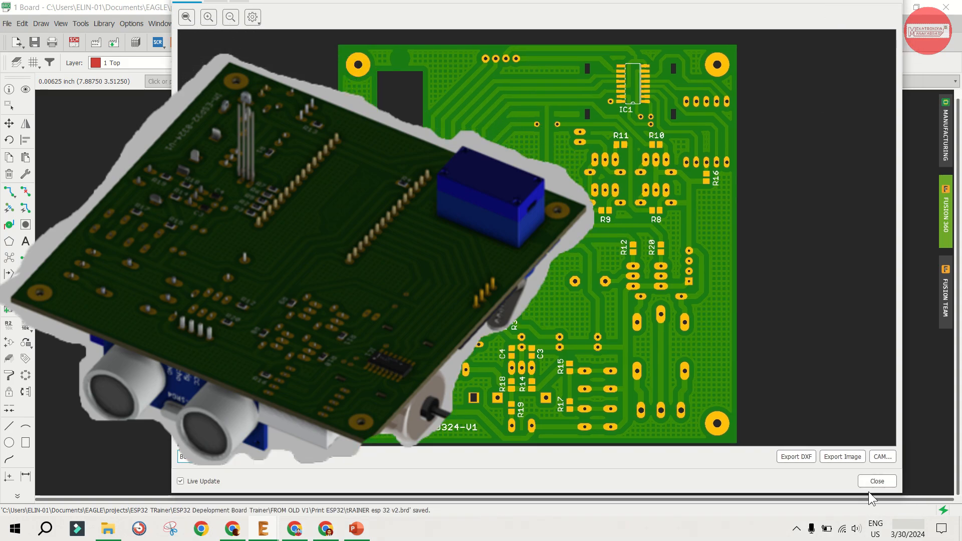
pyautogui.click(877, 481)
pyautogui.scroll(3, 606, 389)
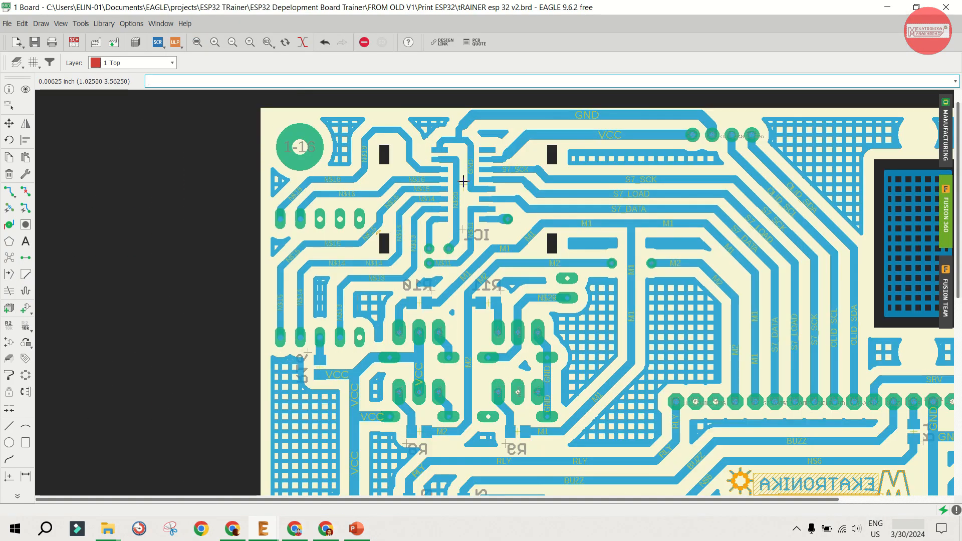
# - Assign the IC Shift Register 8 bit 3D model to IC1
pyautogui.rightClick(465, 184)
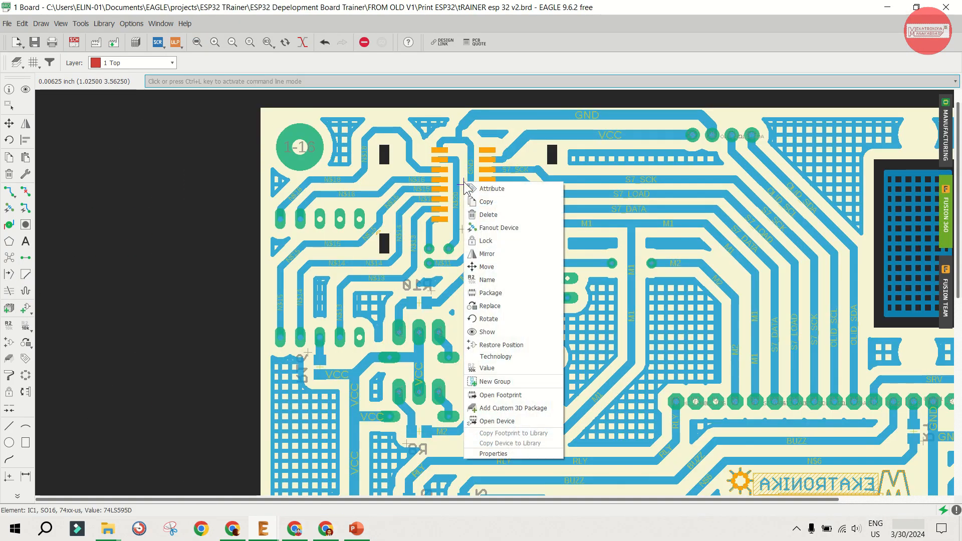
pyautogui.click(485, 409)
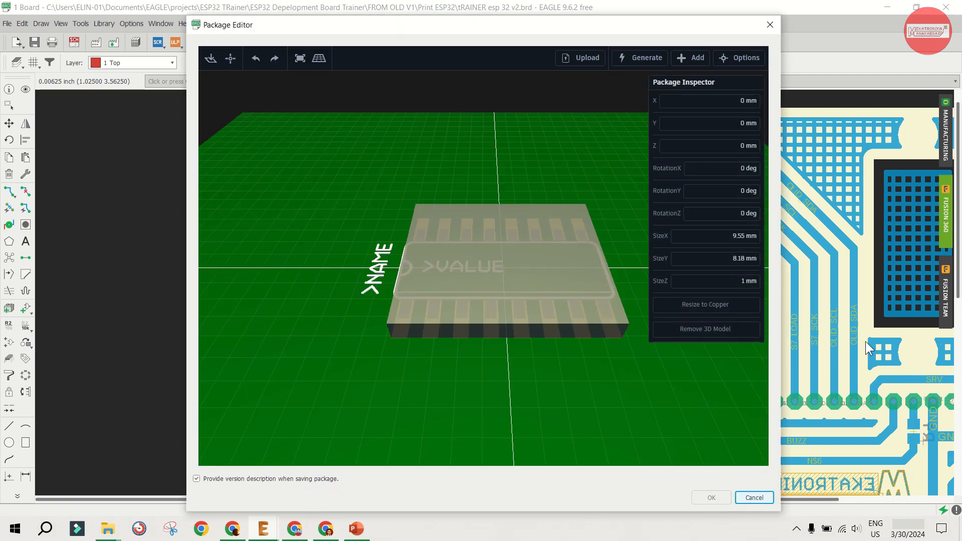
pyautogui.click(694, 58)
pyautogui.scroll(-1, 476, 321)
pyautogui.scroll(1, 496, 342)
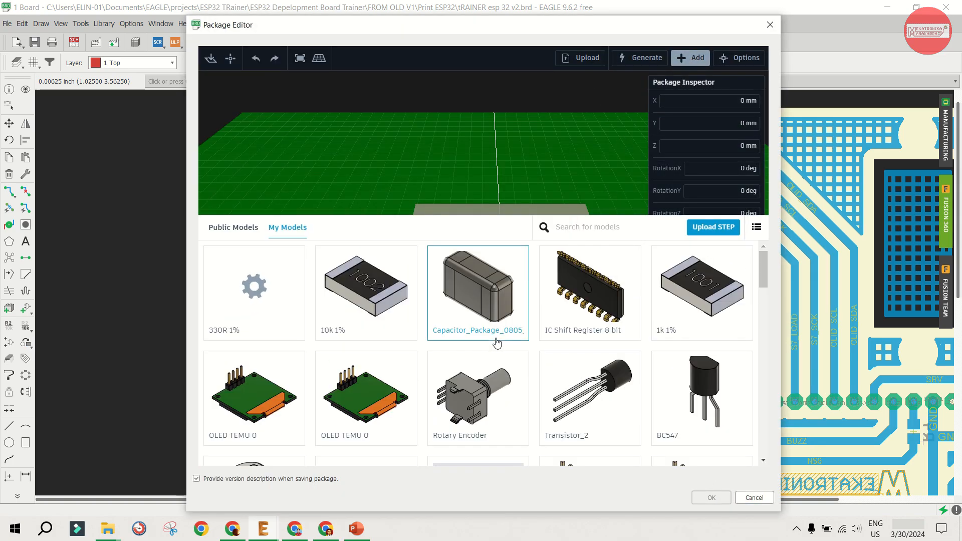
pyautogui.click(594, 310)
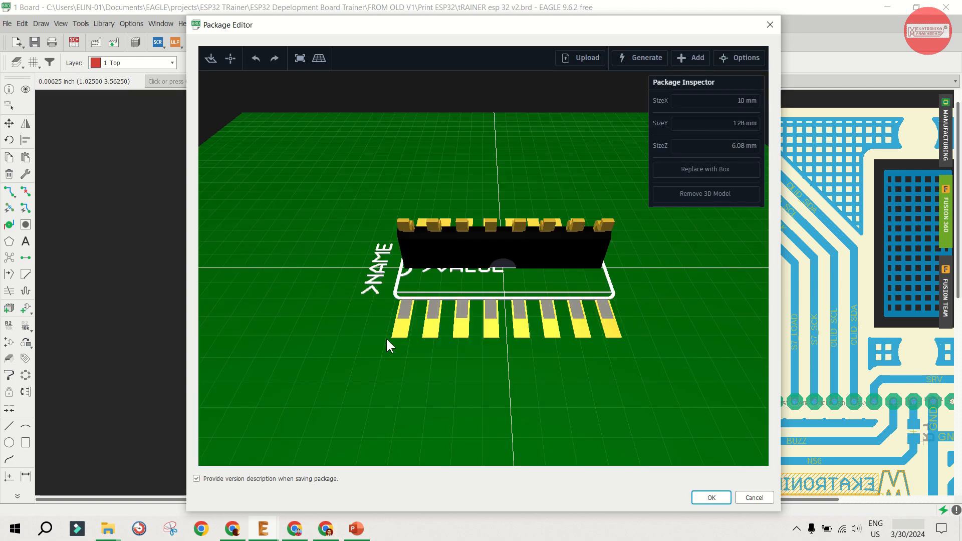
# - Stand the IC model upright at 90° X rotation and confirm the version description
pyautogui.moveTo(386, 338); pyautogui.dragTo(518, 341)
pyautogui.moveTo(432, 277); pyautogui.dragTo(473, 253)
pyautogui.moveTo(562, 378); pyautogui.dragTo(520, 353)
pyautogui.moveTo(435, 256); pyautogui.dragTo(435, 262)
pyautogui.moveTo(374, 363); pyautogui.dragTo(267, 246)
pyautogui.moveTo(543, 360); pyautogui.dragTo(534, 385)
pyautogui.moveTo(233, 283); pyautogui.dragTo(243, 319)
pyautogui.click(697, 497)
pyautogui.click(698, 498)
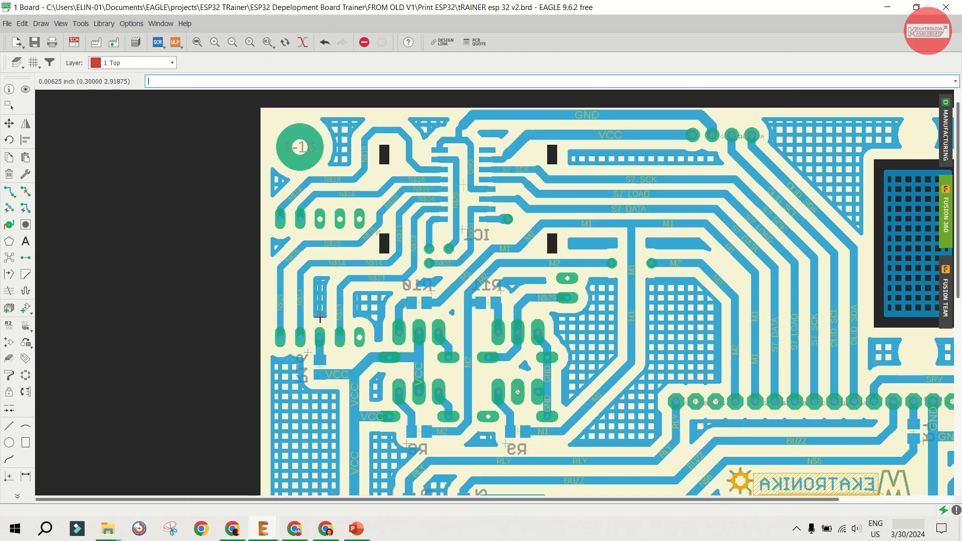
# - Give R16 the 330R 1% resistor model from My Models and confirm the version description
pyautogui.rightClick(319, 368)
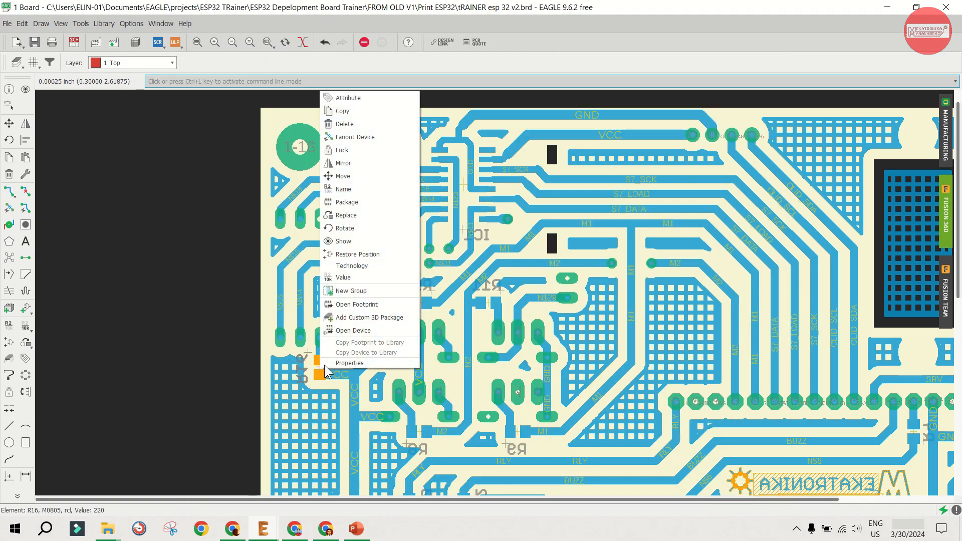
pyautogui.click(364, 316)
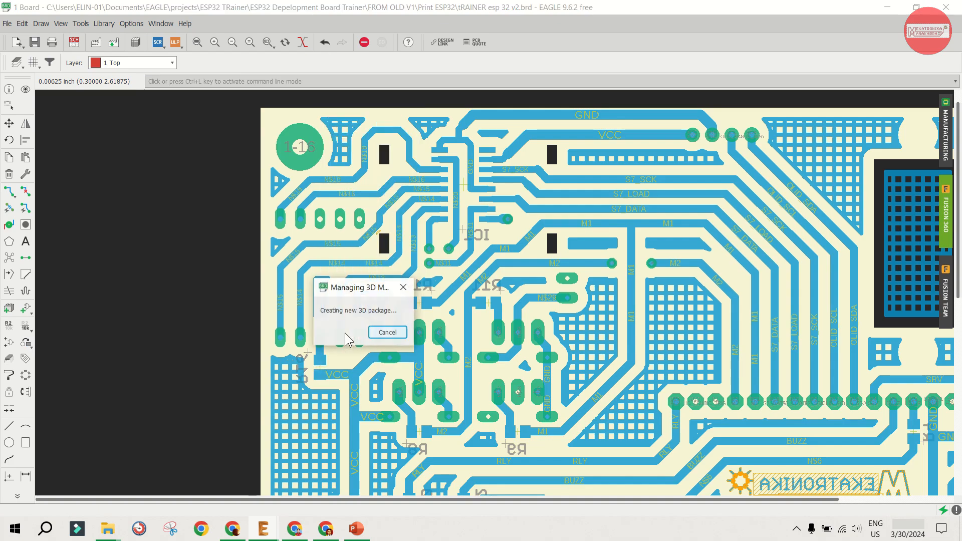
pyautogui.click(181, 292)
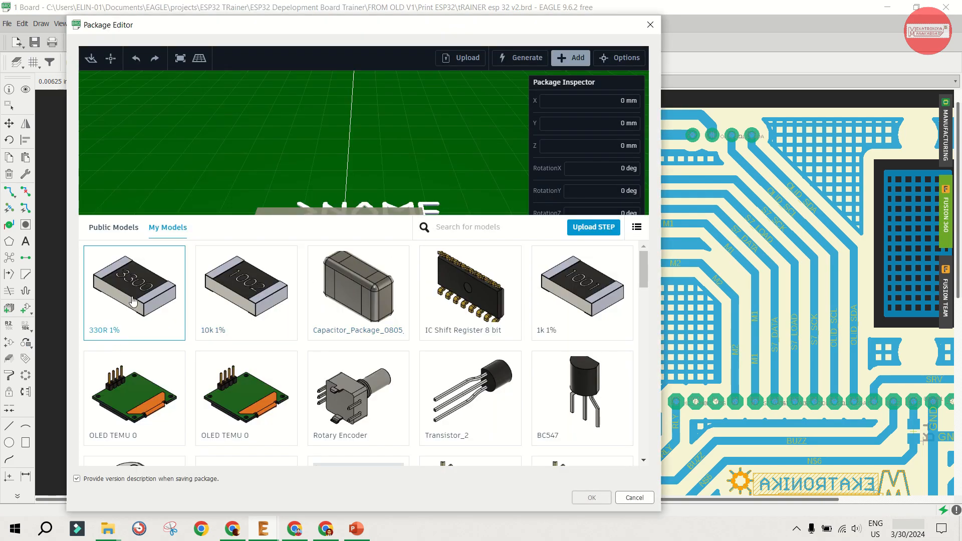
pyautogui.doubleClick(152, 313)
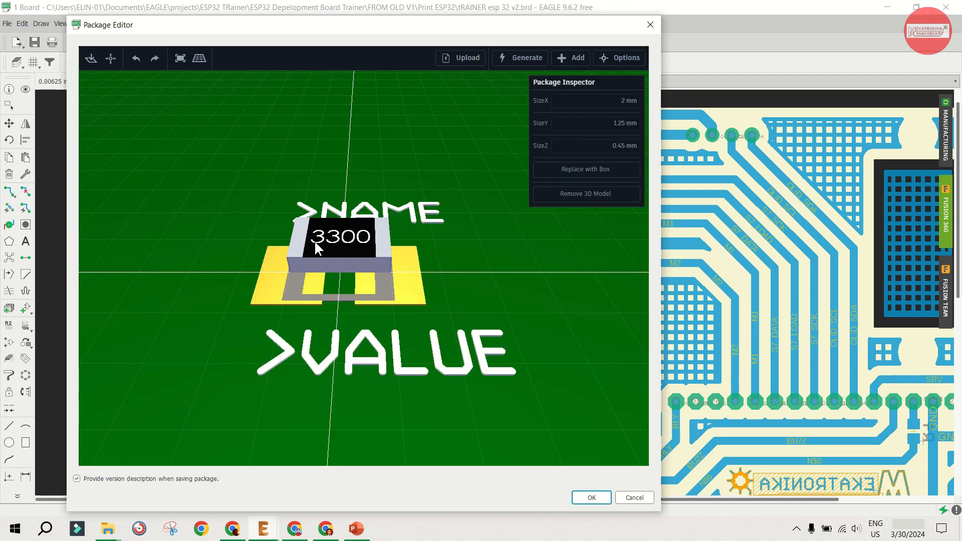
pyautogui.moveTo(314, 247); pyautogui.dragTo(507, 393)
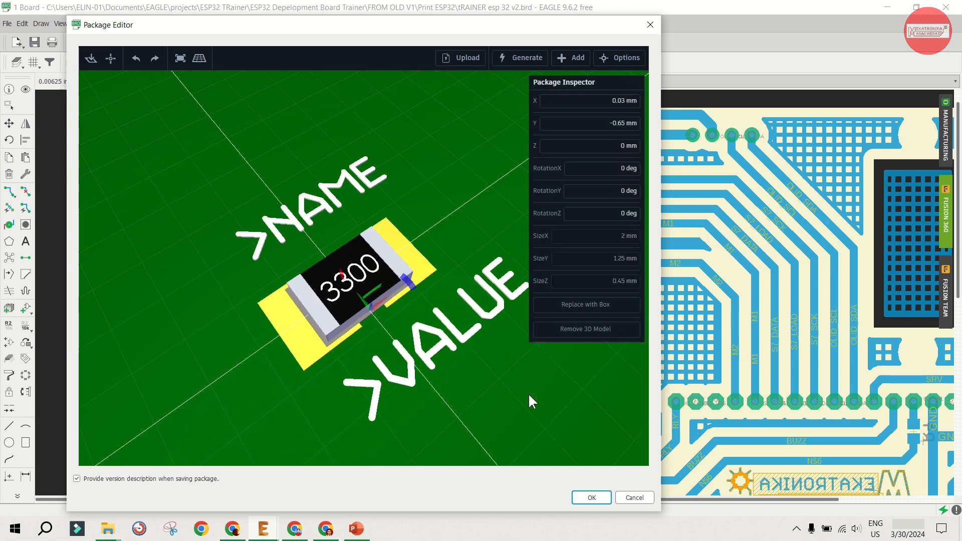
pyautogui.click(592, 497)
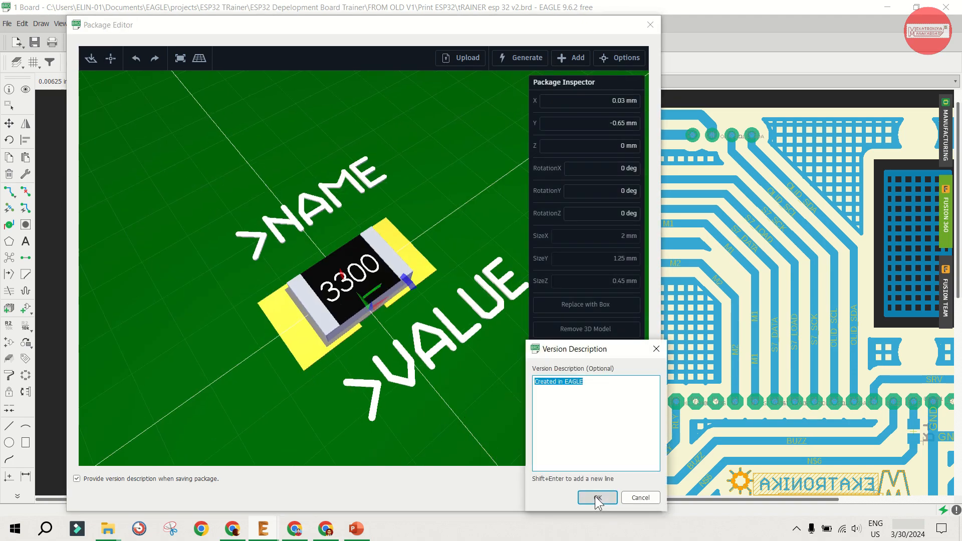
pyautogui.click(593, 496)
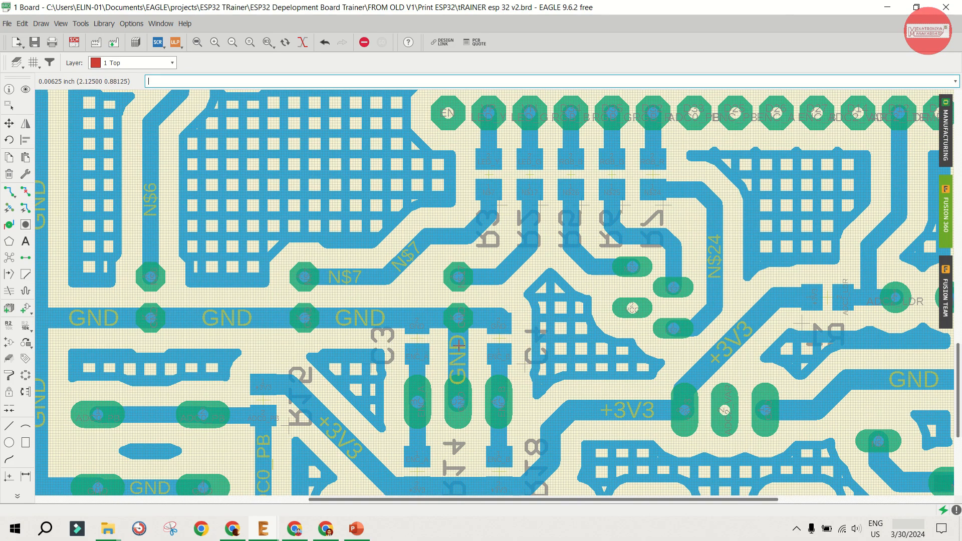
# - Add the Capacitor_Package_0805 model to C4, rotated 90° about X, and acknowledge success
pyautogui.rightClick(499, 340)
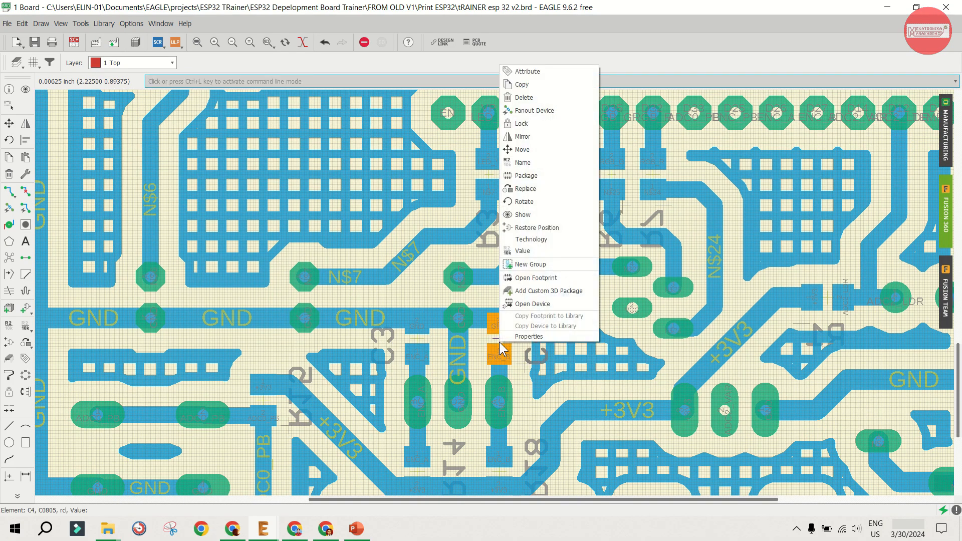
pyautogui.click(541, 286)
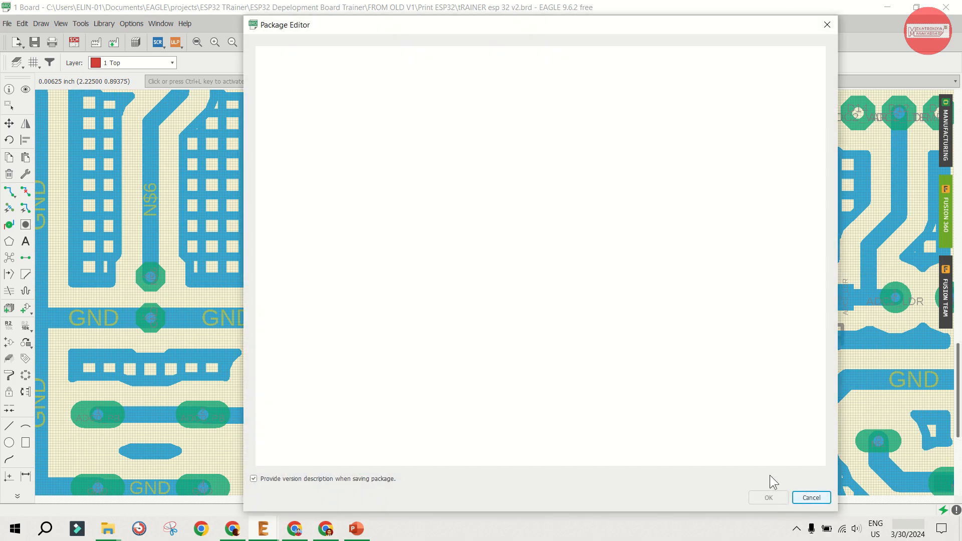
pyautogui.click(525, 293)
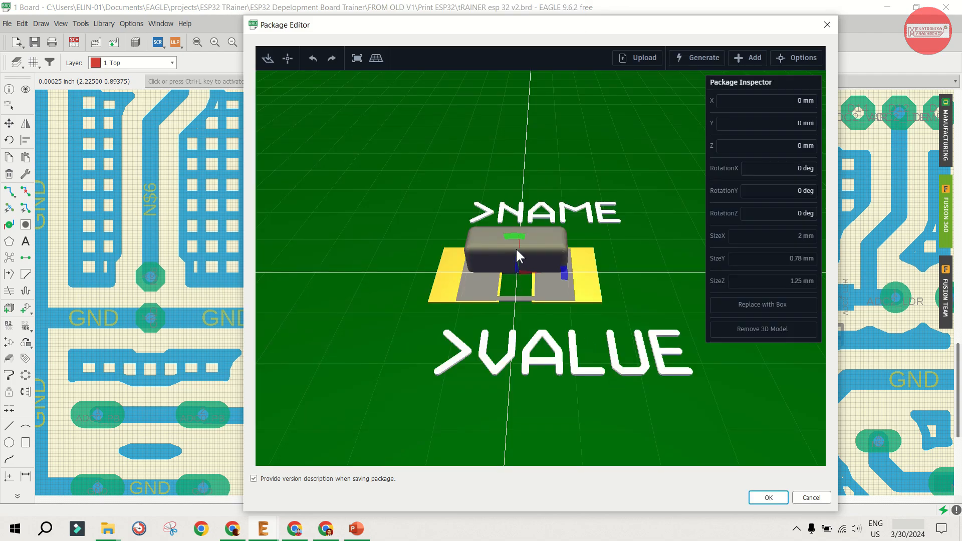
pyautogui.moveTo(516, 248); pyautogui.dragTo(579, 272)
pyautogui.click(532, 275)
pyautogui.moveTo(502, 282); pyautogui.dragTo(552, 259)
pyautogui.click(424, 349)
pyautogui.moveTo(424, 349); pyautogui.dragTo(699, 322)
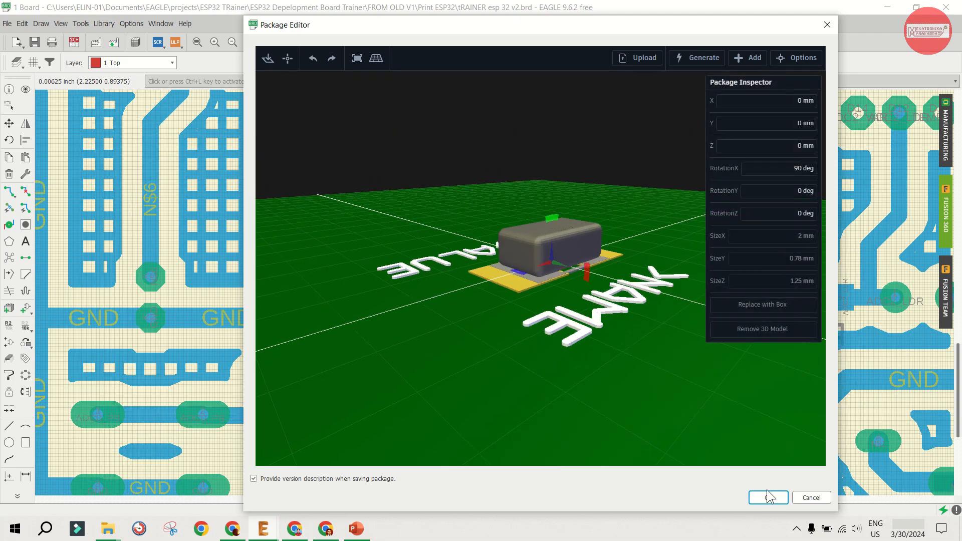
pyautogui.click(770, 498)
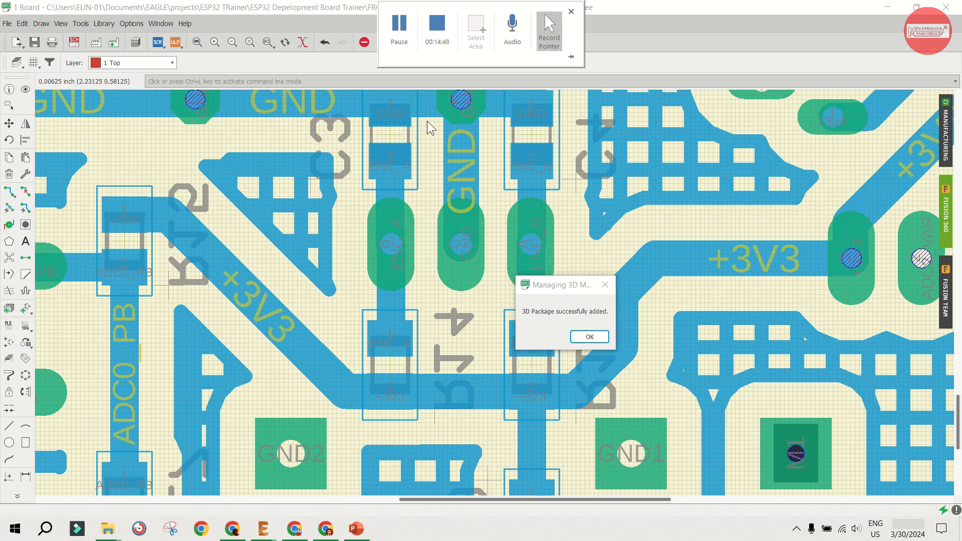
pyautogui.click(587, 337)
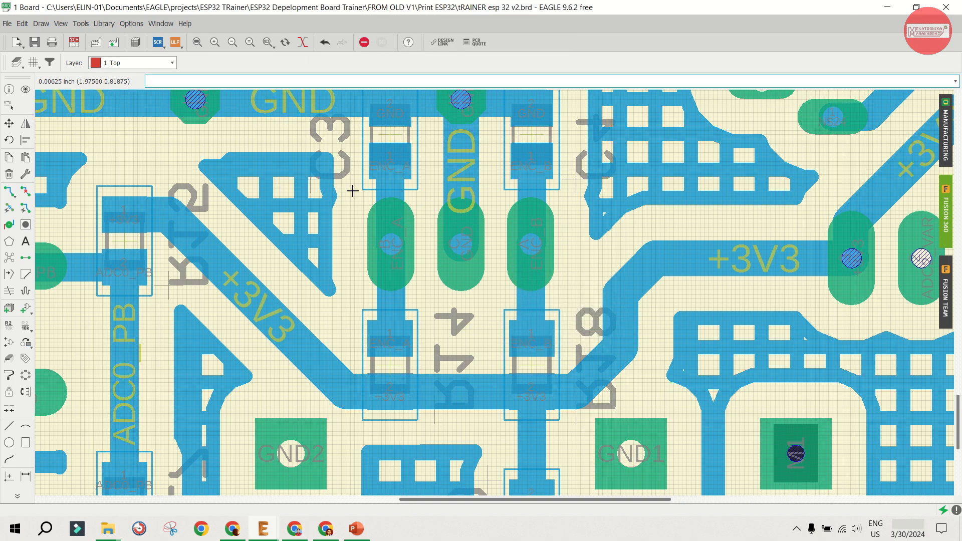
# - Show only the Top, Pads, Vias, tPlace, Dimension, tOrigins and tNames layers
pyautogui.click(17, 63)
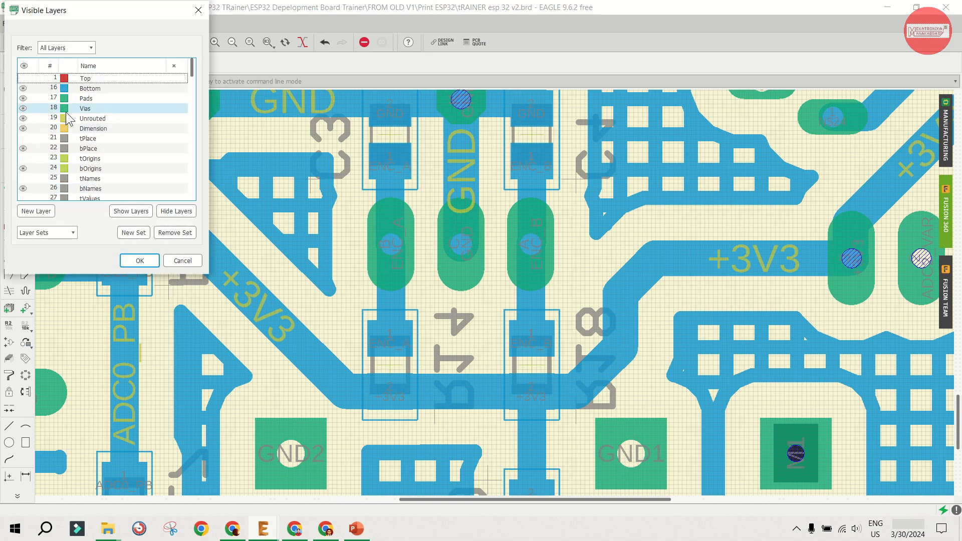
pyautogui.click(162, 211)
pyautogui.click(23, 78)
pyautogui.click(23, 108)
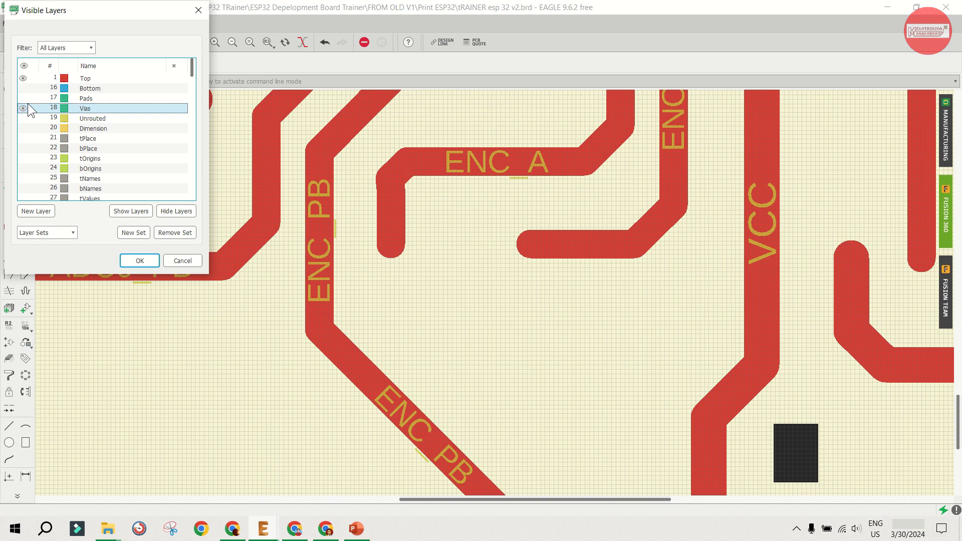
pyautogui.click(23, 98)
pyautogui.click(23, 139)
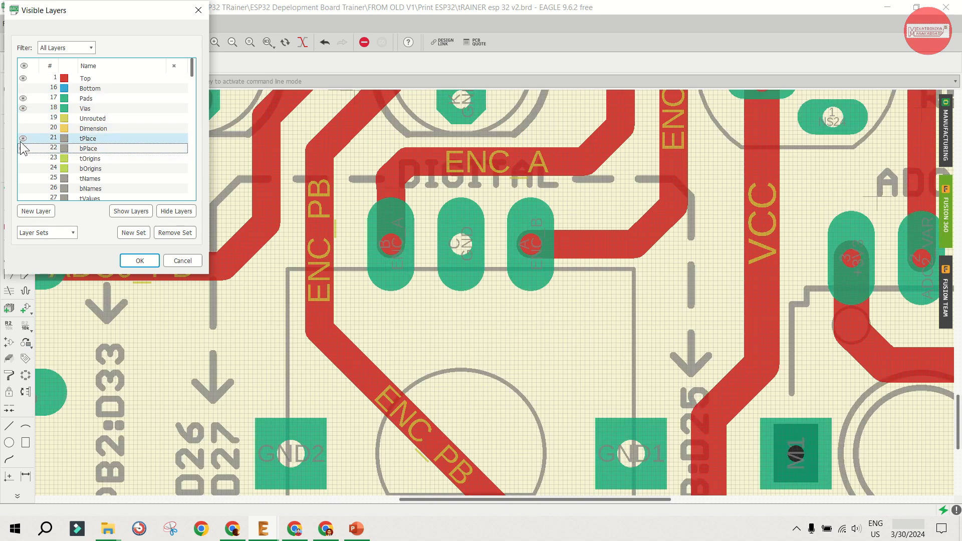
pyautogui.click(23, 128)
pyautogui.click(23, 148)
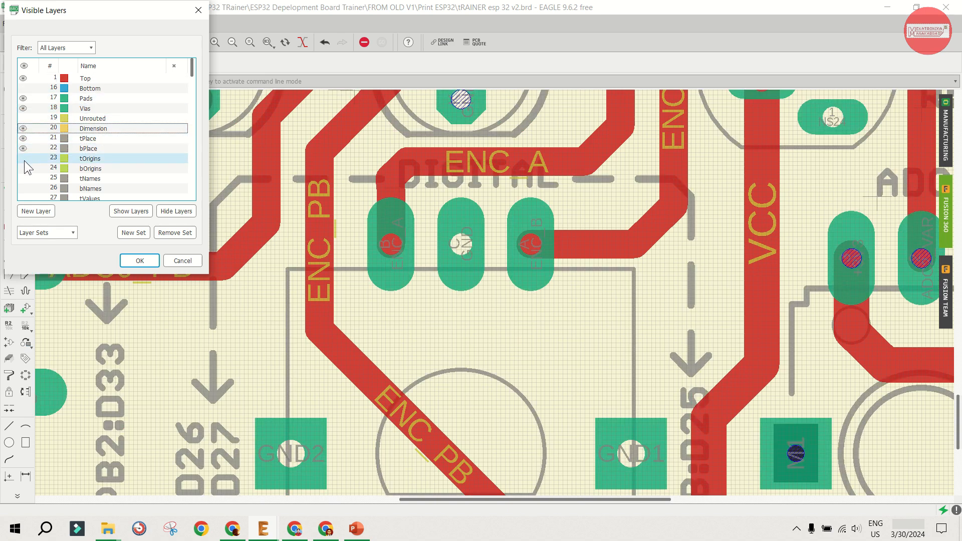
pyautogui.click(23, 149)
pyautogui.click(23, 159)
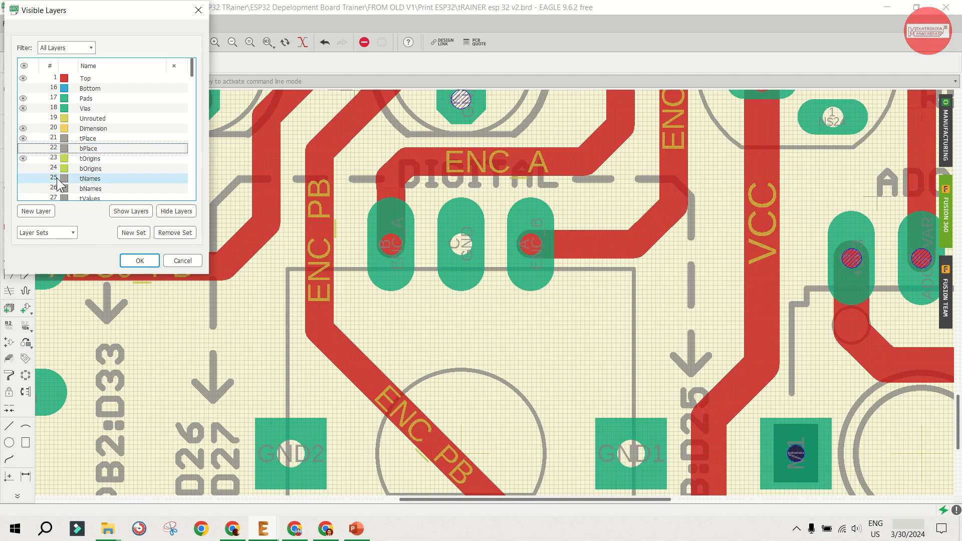
pyautogui.click(23, 178)
pyautogui.click(139, 260)
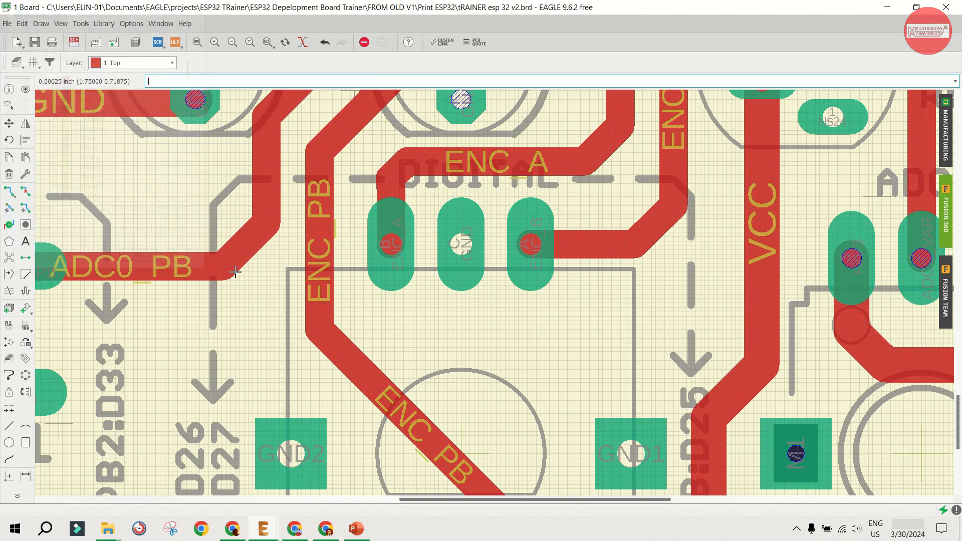
# - Zoom the board to fit, save it with Ctrl+S, and check the Fusion 360 sync status
pyautogui.scroll(-5, 235, 272)
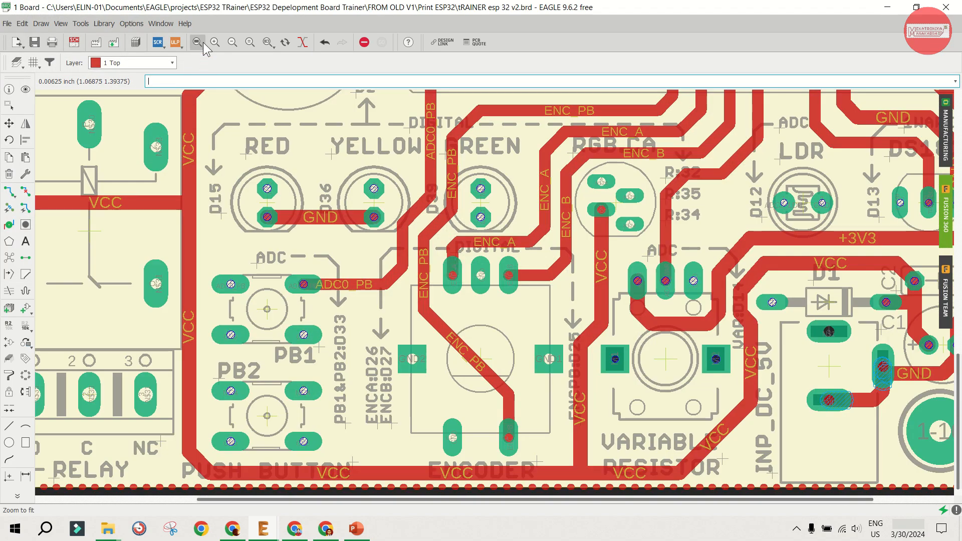
pyautogui.click(200, 43)
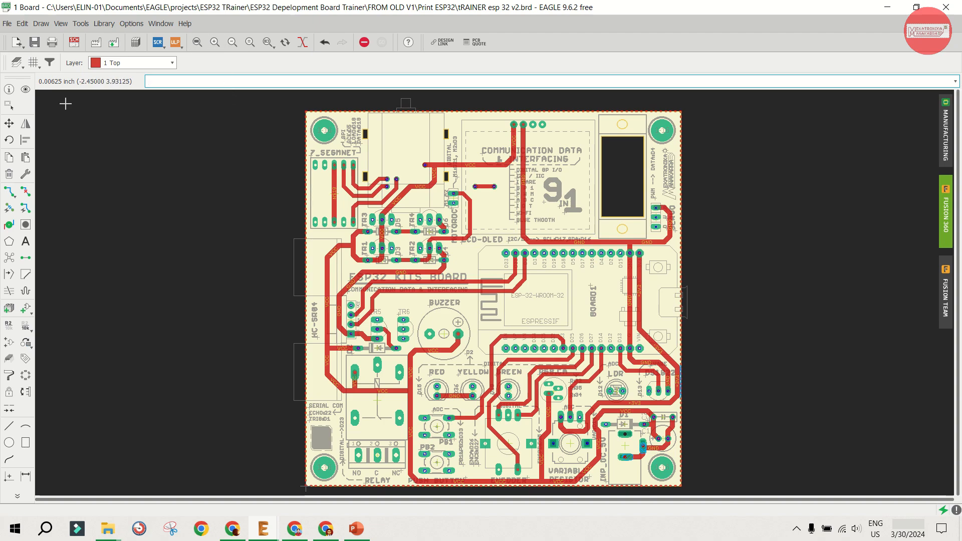
pyautogui.hotkey('ctrl', 's')
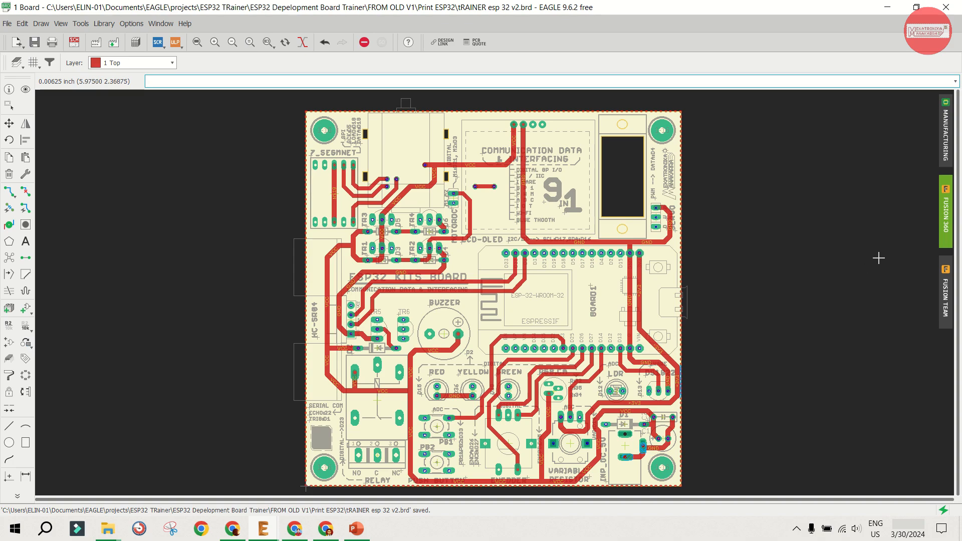
pyautogui.click(945, 215)
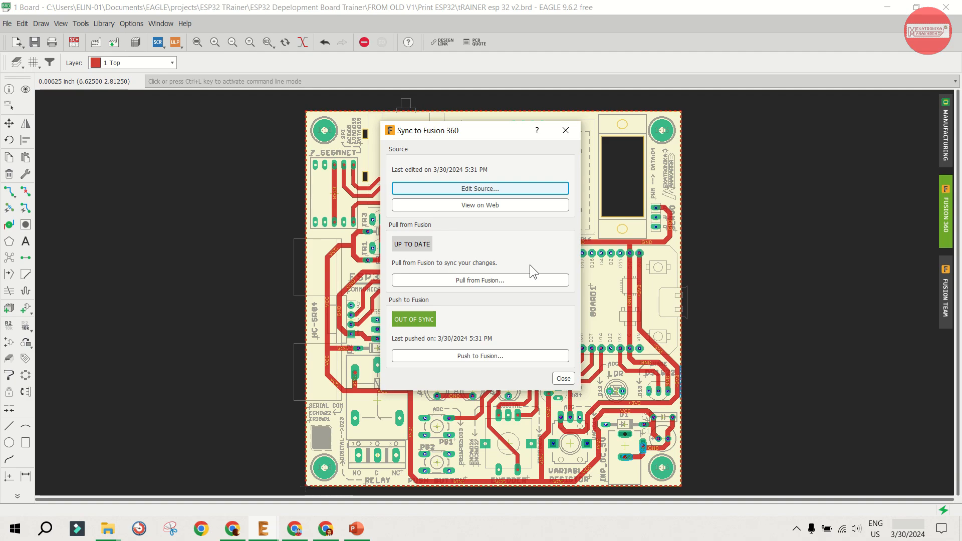
# - Push the board with its 3D packages to Fusion 360, acknowledge success, and view it on the web
pyautogui.click(474, 356)
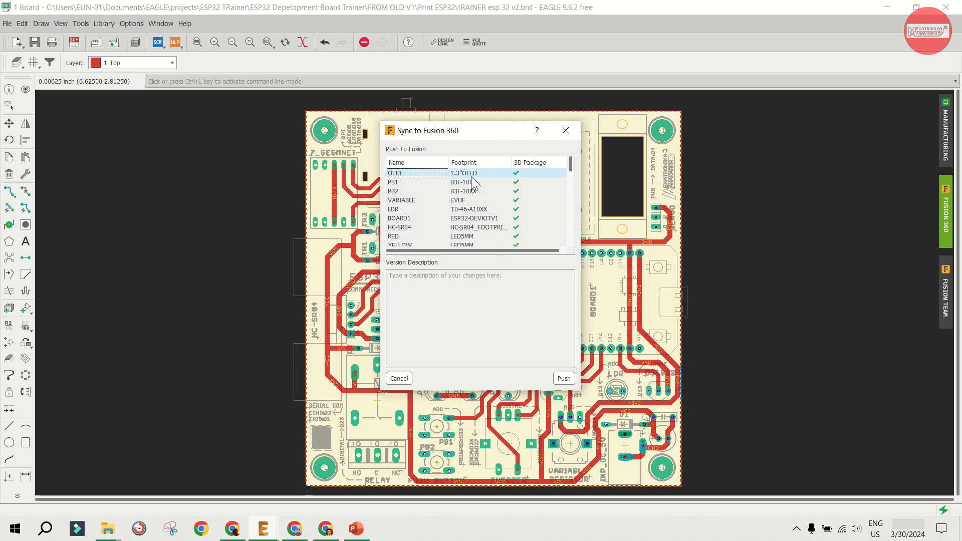
pyautogui.scroll(-8, 501, 184)
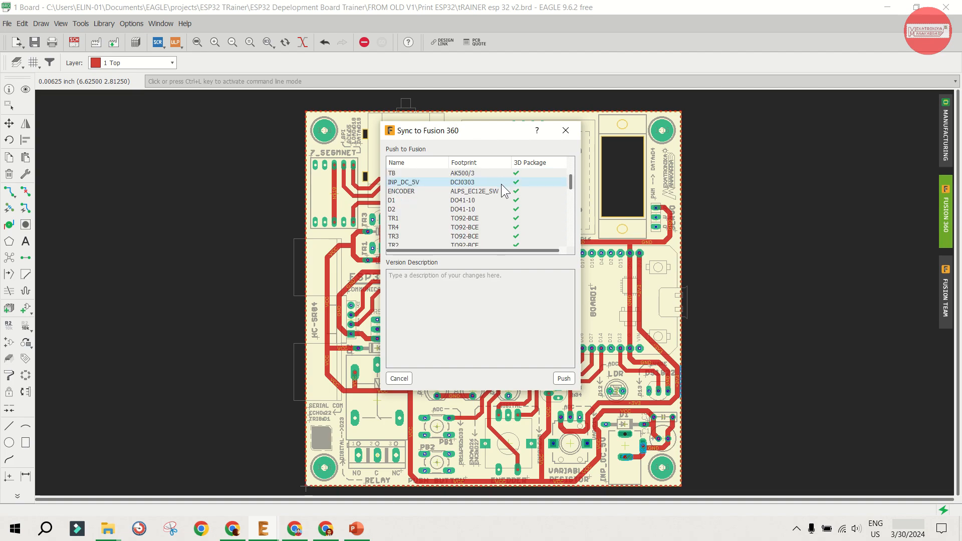
pyautogui.scroll(-8, 503, 192)
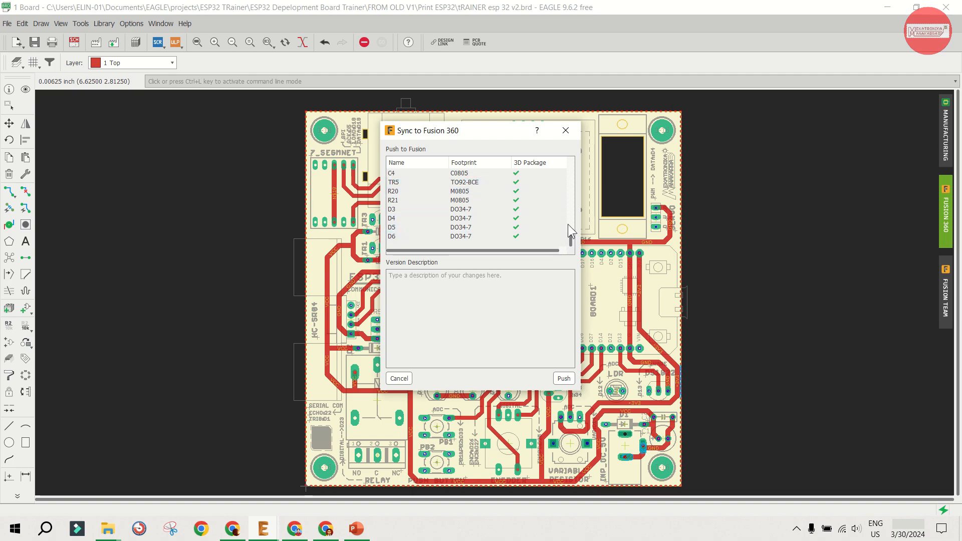
pyautogui.scroll(5, 489, 212)
pyautogui.scroll(8, 488, 212)
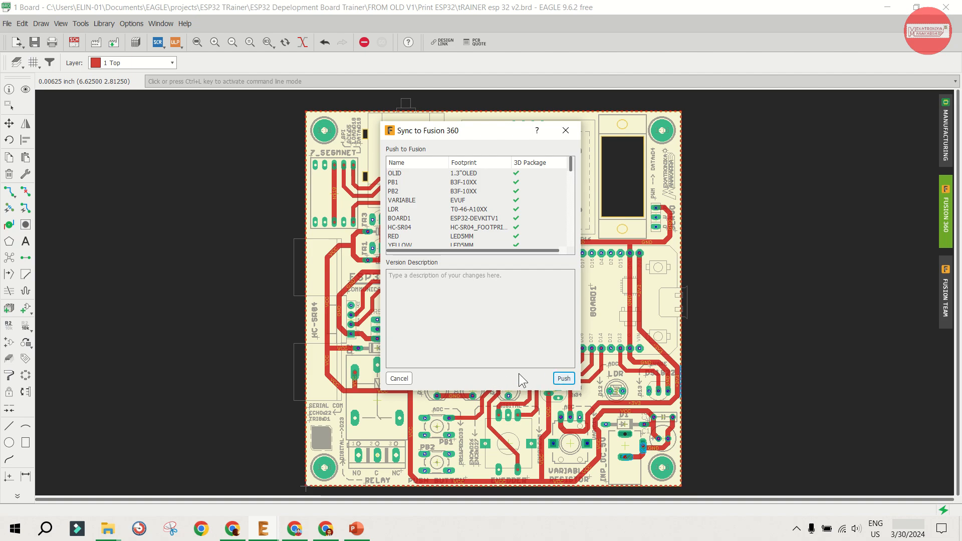
pyautogui.click(560, 378)
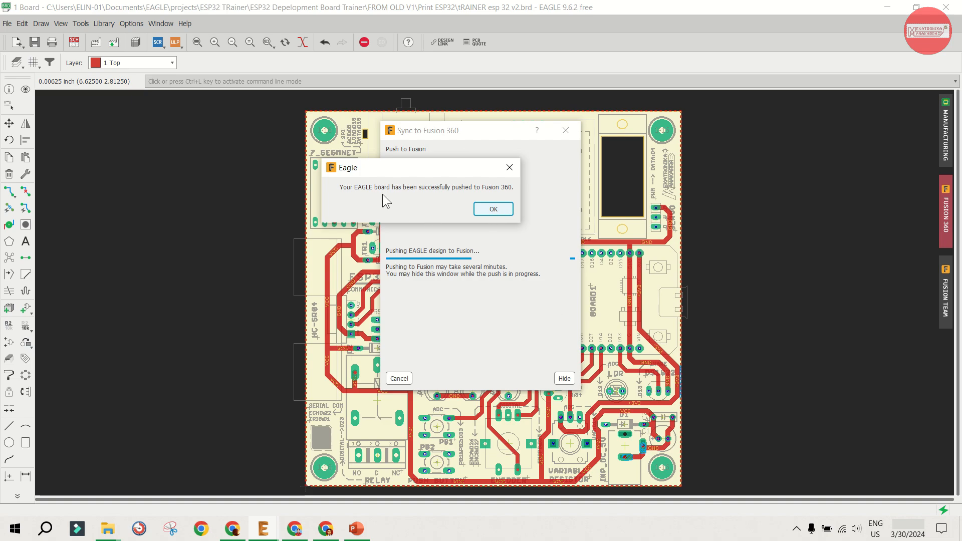
pyautogui.click(493, 210)
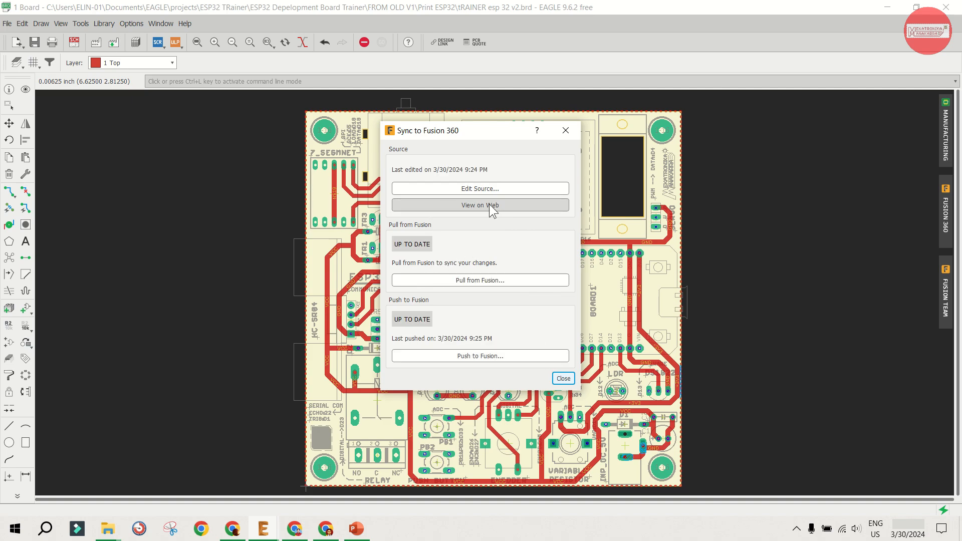
pyautogui.click(505, 205)
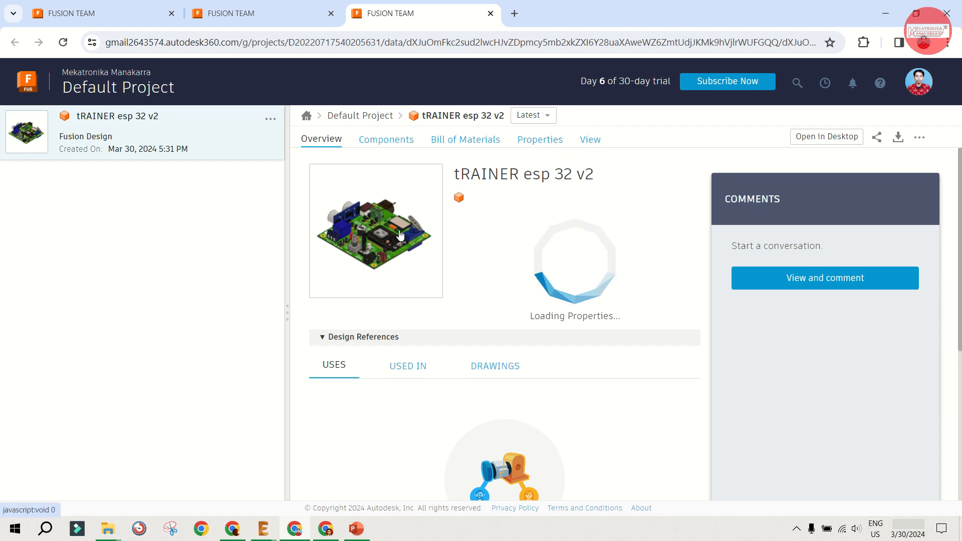
# - Open the tRAINER esp 32 v2 design's 3D view in Fusion Team and show it full screen
pyautogui.click(101, 13)
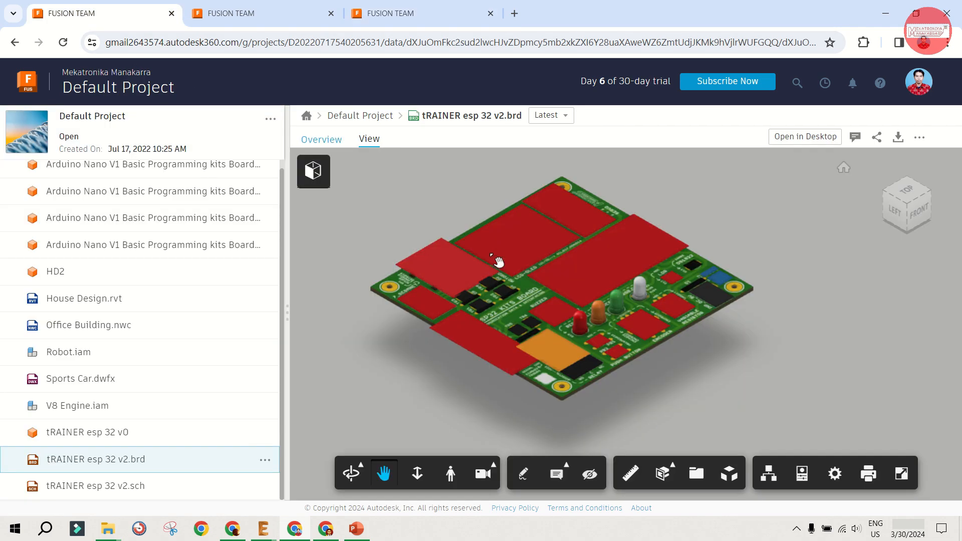
pyautogui.click(251, 14)
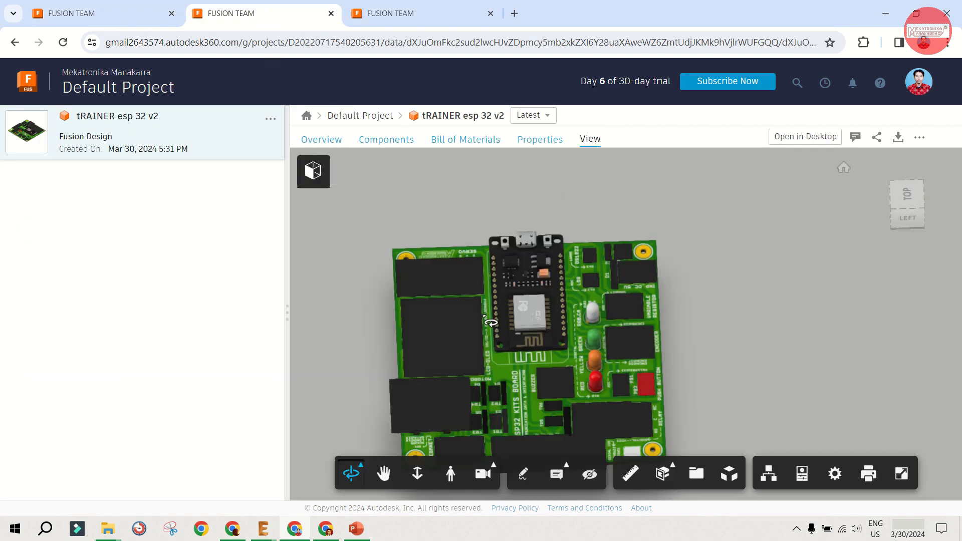
pyautogui.click(383, 11)
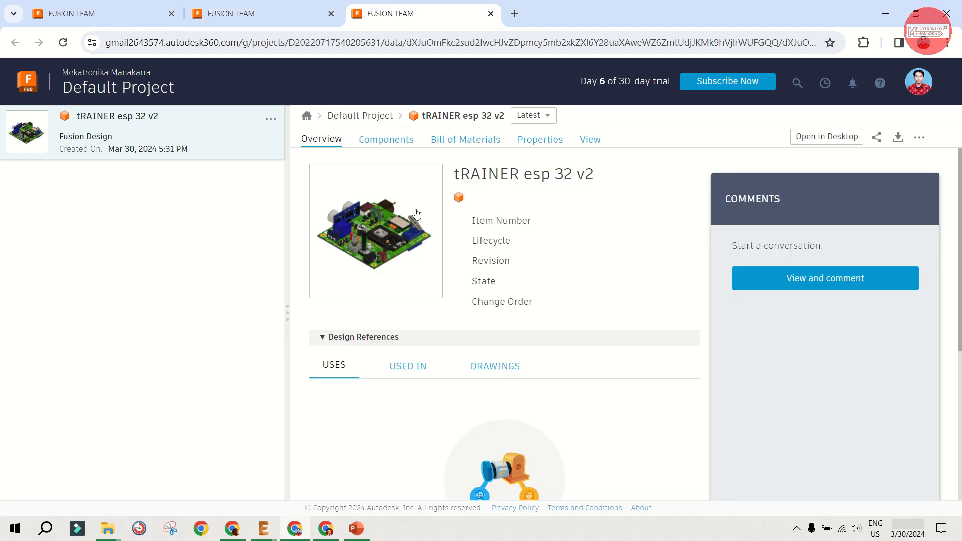
pyautogui.click(388, 256)
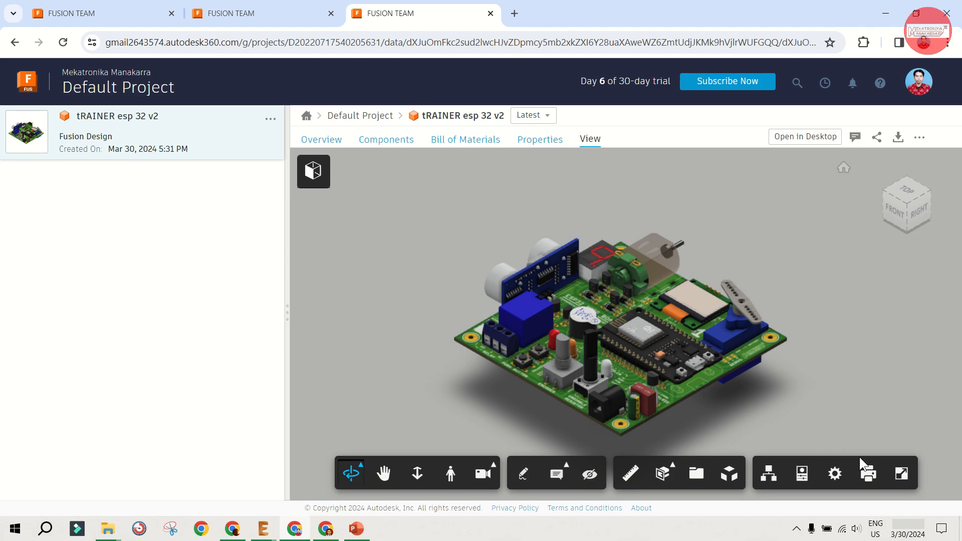
pyautogui.click(901, 473)
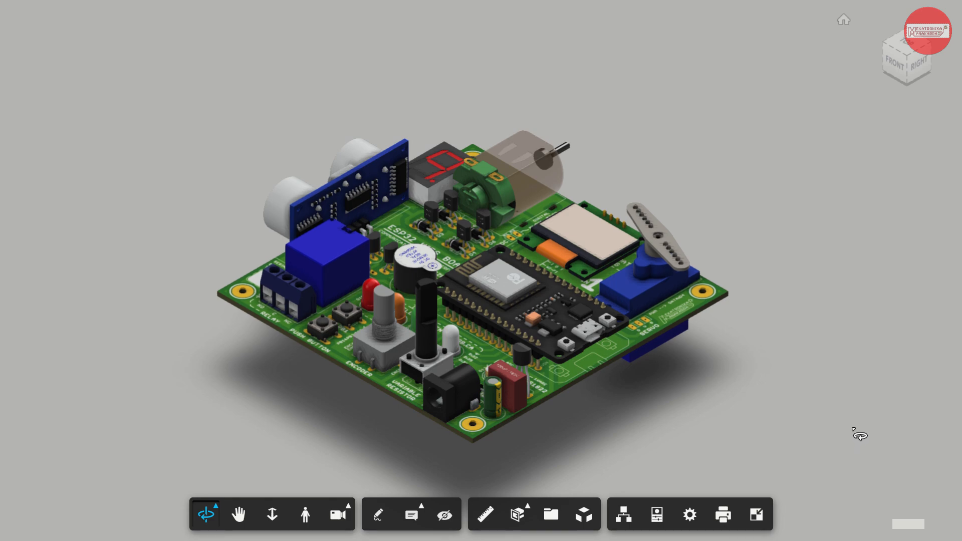
pyautogui.moveTo(726, 151); pyautogui.dragTo(618, 112)
pyautogui.scroll(5, 642, 367)
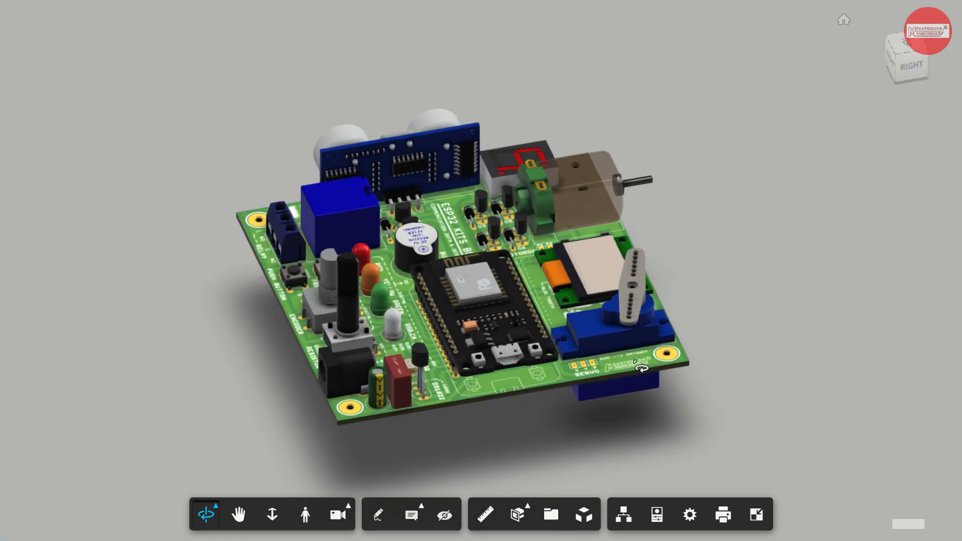
pyautogui.scroll(3, 642, 368)
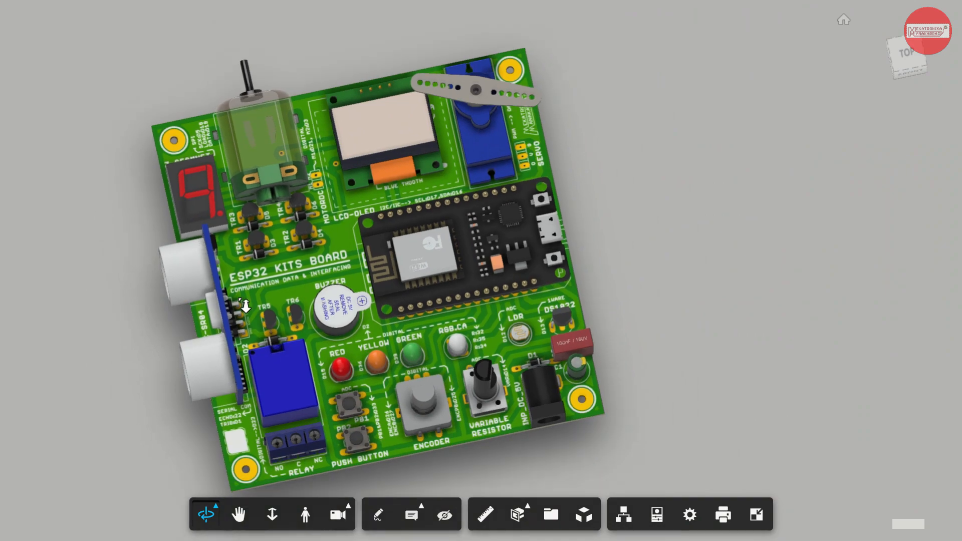
pyautogui.moveTo(399, 472); pyautogui.dragTo(667, 379)
pyautogui.moveTo(229, 375); pyautogui.dragTo(334, 444)
pyautogui.scroll(5, 236, 388)
pyautogui.click(239, 515)
pyautogui.moveTo(376, 331); pyautogui.dragTo(454, 444)
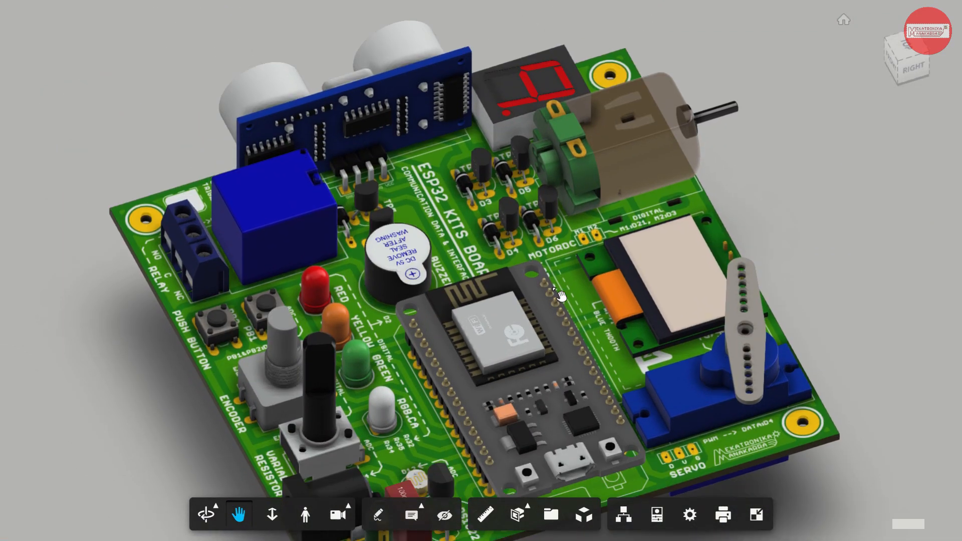
pyautogui.click(206, 514)
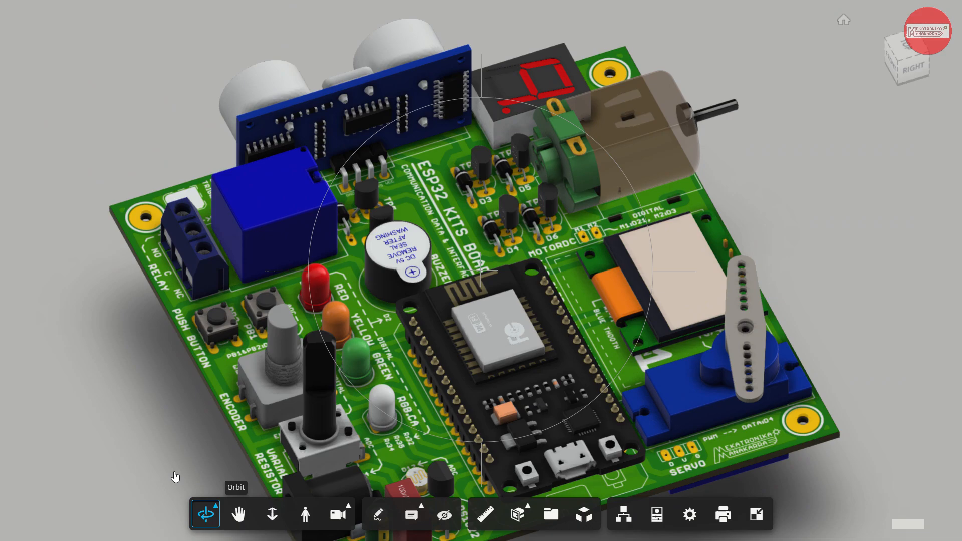
pyautogui.moveTo(29, 447); pyautogui.dragTo(546, 419)
pyautogui.moveTo(138, 439); pyautogui.dragTo(557, 435)
pyautogui.scroll(2, 524, 436)
pyautogui.scroll(-8, 524, 437)
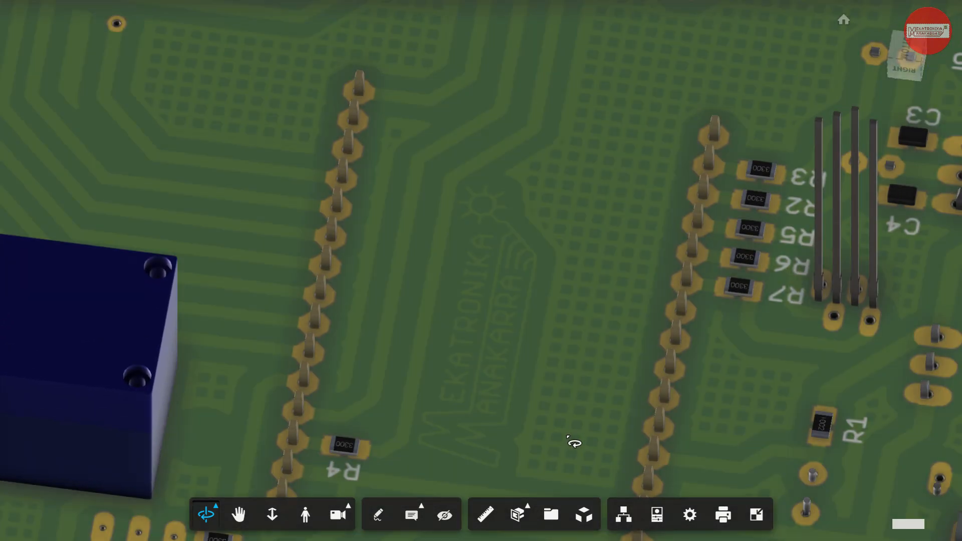
pyautogui.scroll(8, 574, 443)
pyautogui.moveTo(573, 444); pyautogui.dragTo(646, 96)
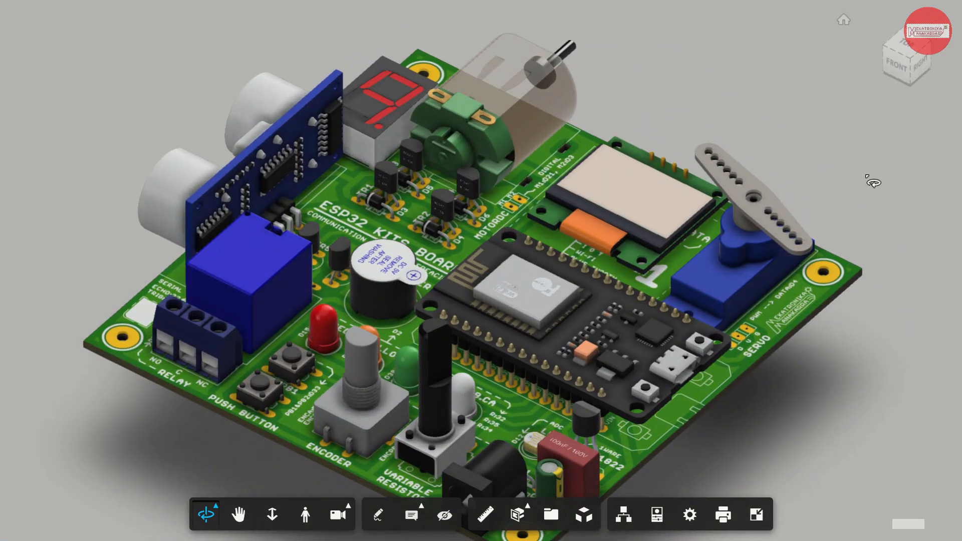
# - Check the board from underneath, from the corner isometrics, and from the flat left, right and front views
pyautogui.moveTo(873, 182); pyautogui.dragTo(772, 334)
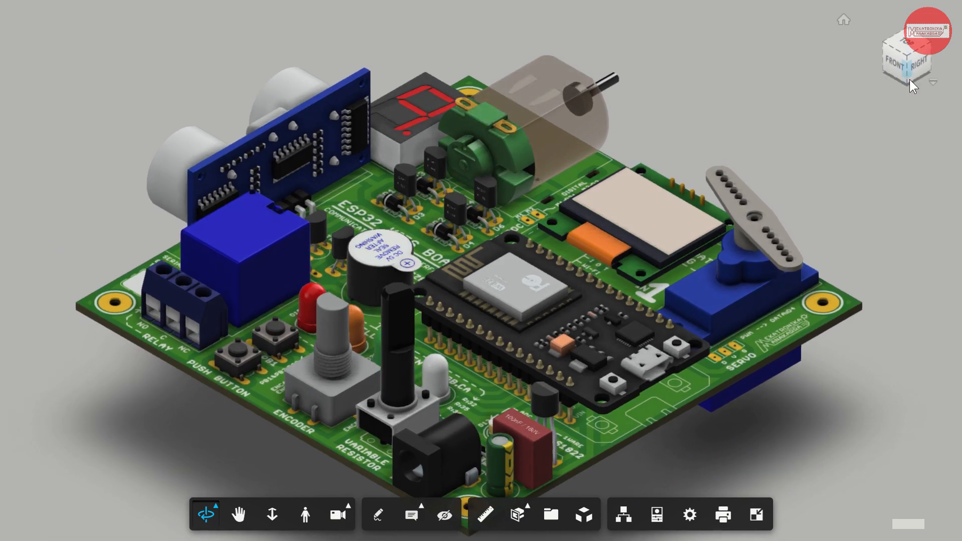
pyautogui.click(909, 82)
pyautogui.click(930, 48)
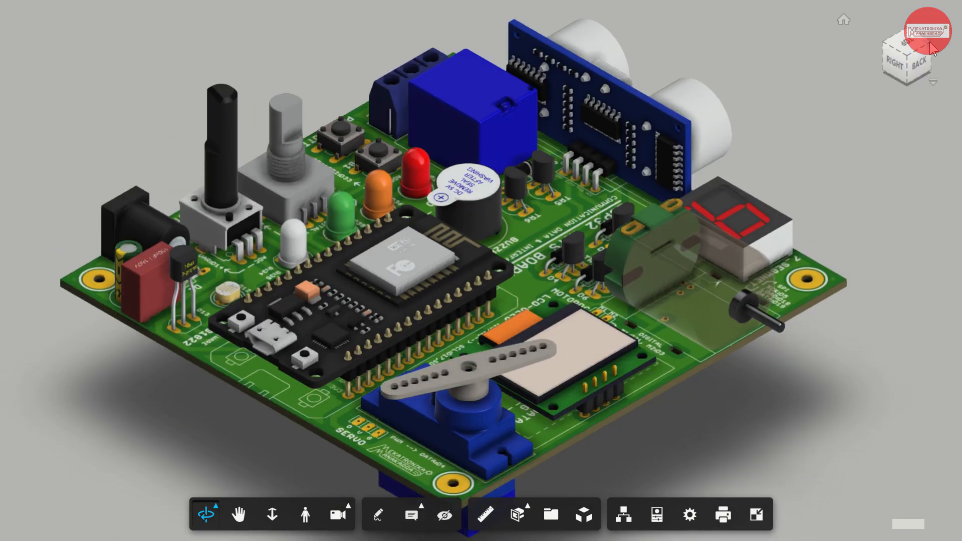
pyautogui.click(931, 48)
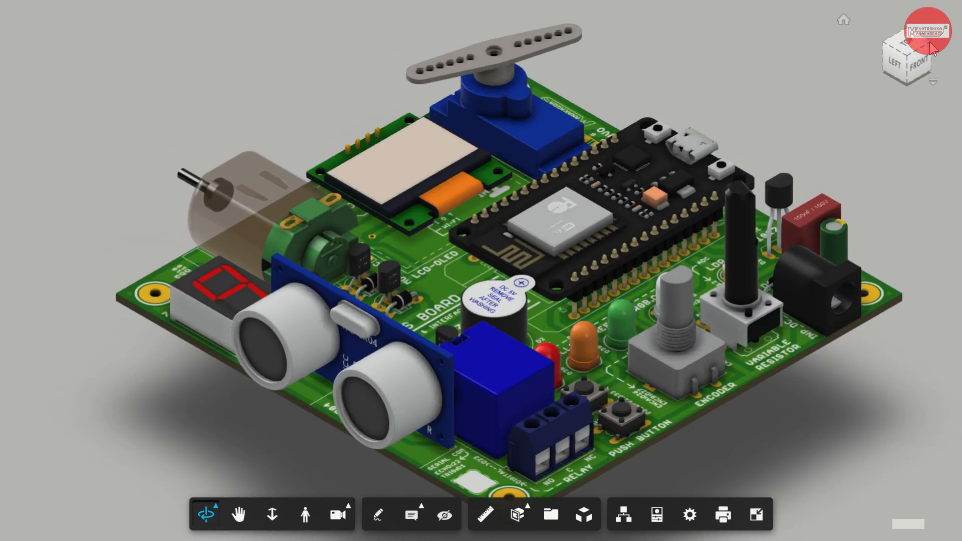
pyautogui.click(930, 48)
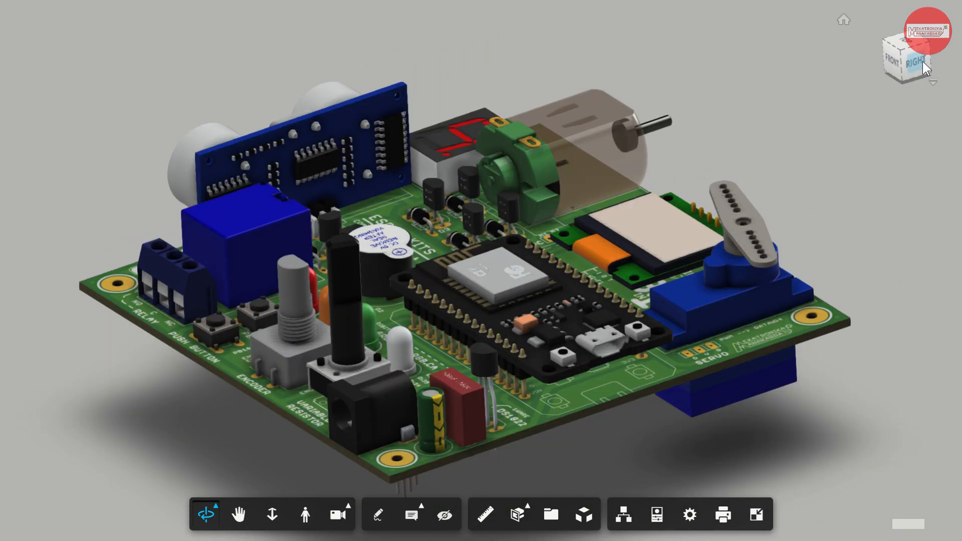
pyautogui.click(922, 61)
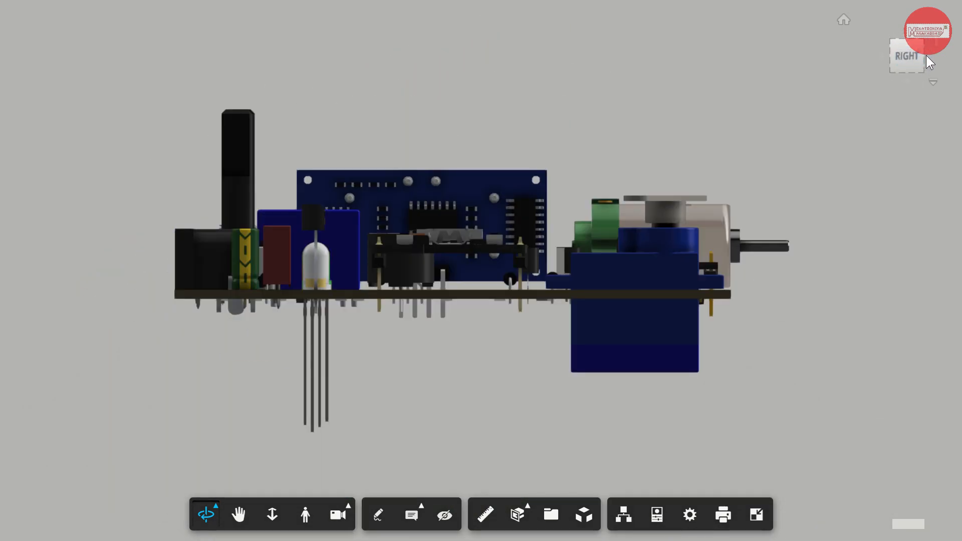
pyautogui.click(926, 55)
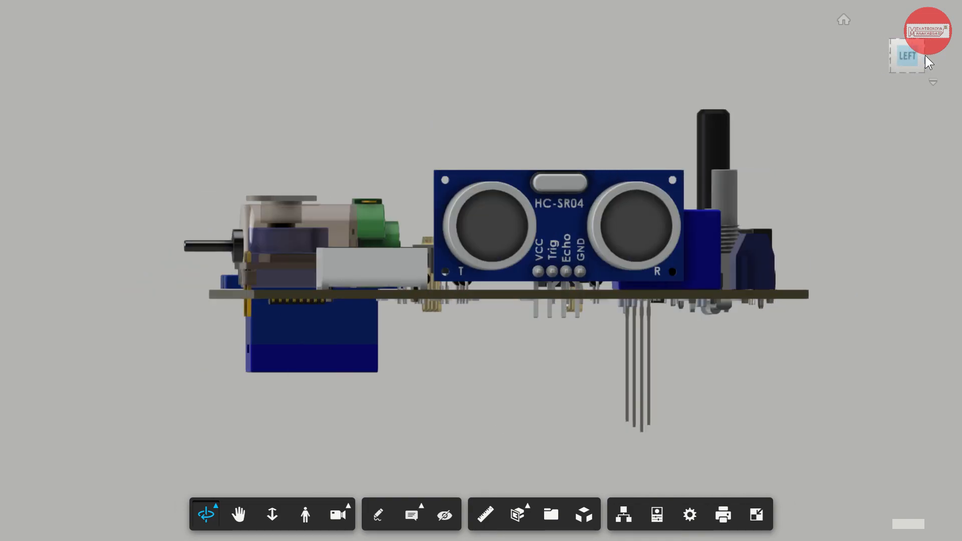
pyautogui.click(925, 55)
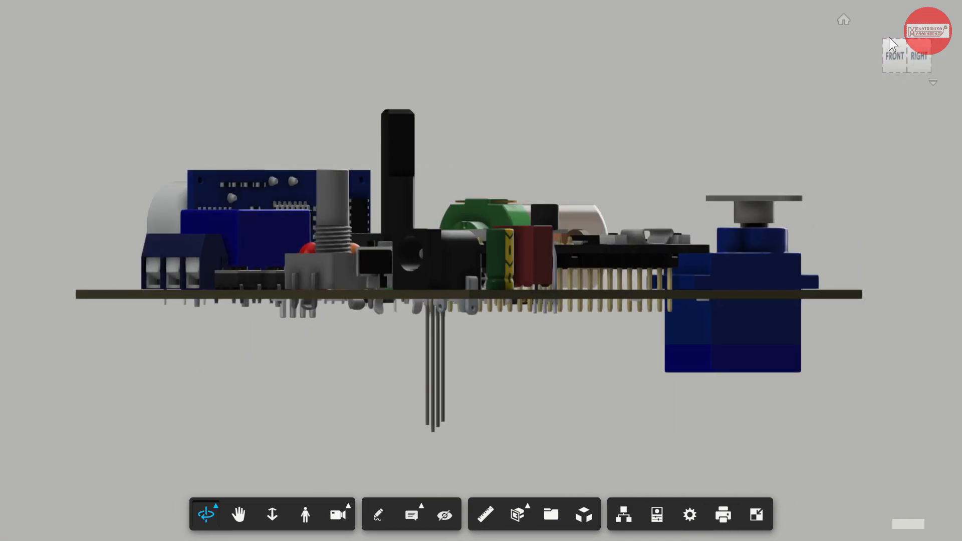
pyautogui.click(882, 39)
pyautogui.click(886, 44)
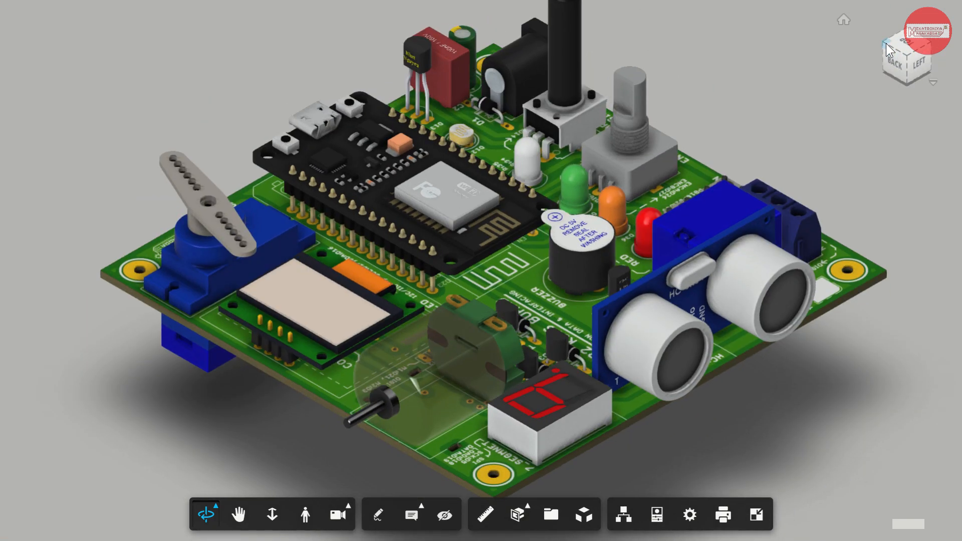
pyautogui.click(886, 43)
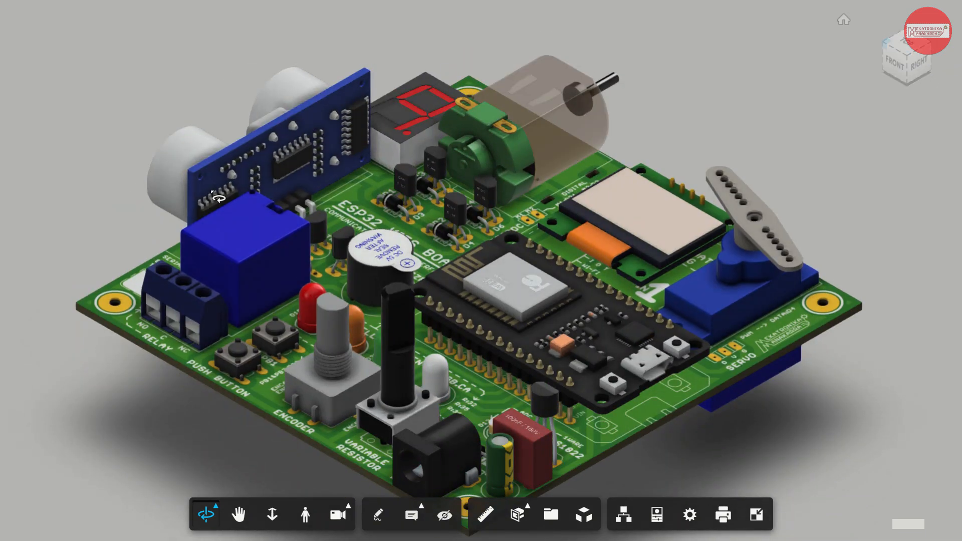
# - Pan and orbit the board toward a top-down view, then exit full screen
pyautogui.click(238, 514)
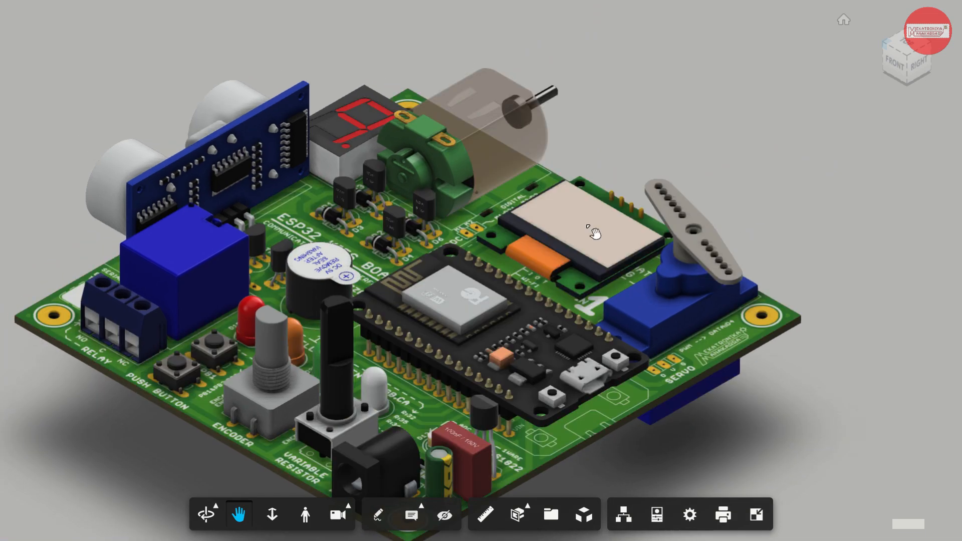
pyautogui.moveTo(389, 252); pyautogui.dragTo(463, 195)
pyautogui.moveTo(116, 219); pyautogui.dragTo(119, 229)
pyautogui.click(205, 514)
pyautogui.moveTo(51, 444); pyautogui.dragTo(445, 427)
pyautogui.scroll(2, 477, 383)
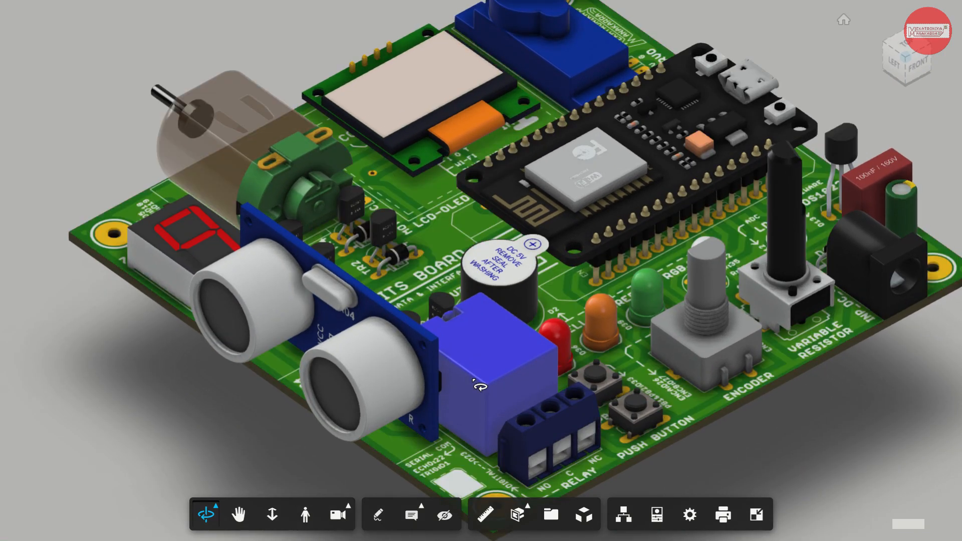
pyautogui.scroll(-4, 477, 383)
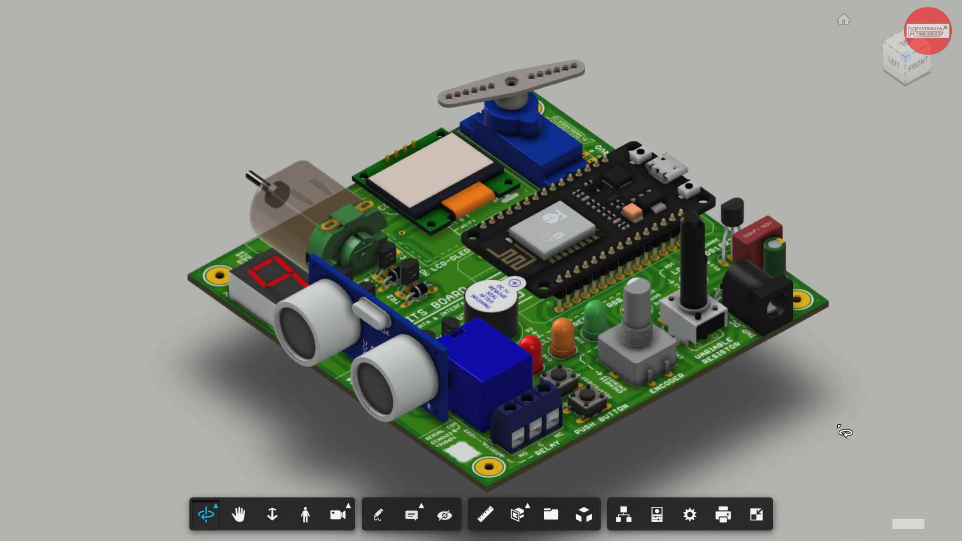
pyautogui.press('Escape')
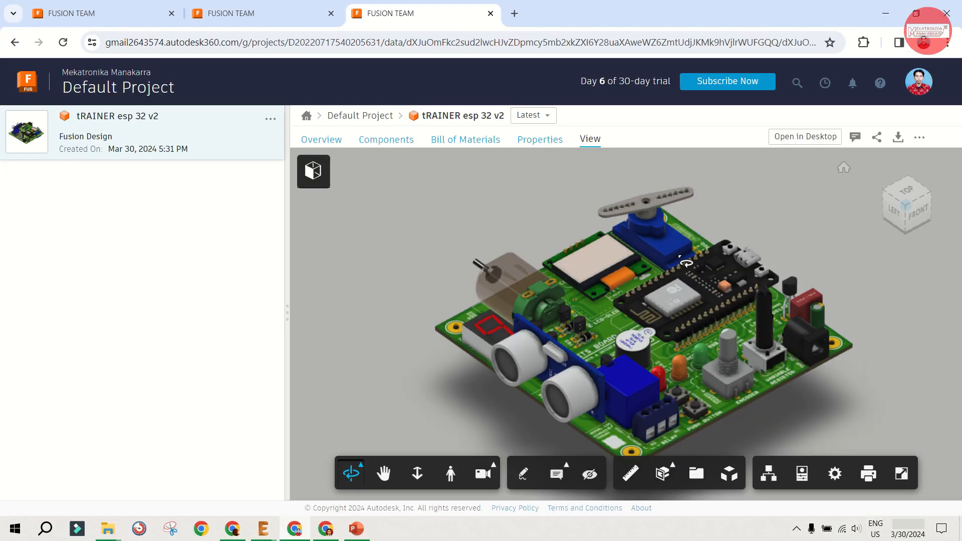